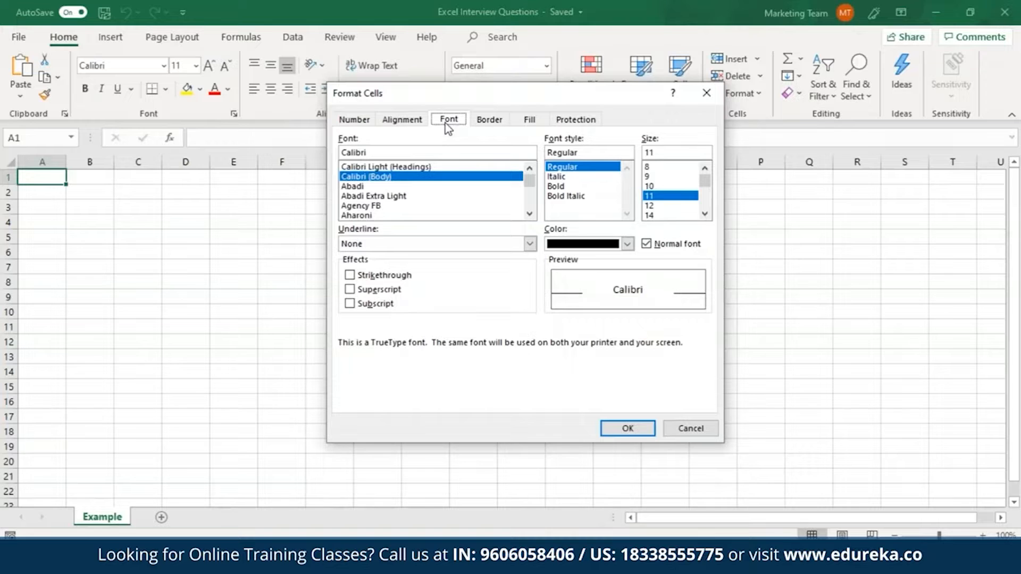
- Review the border, fill and protection settings in cell A1's Format Cells dialog, then accept it
click(490, 120)
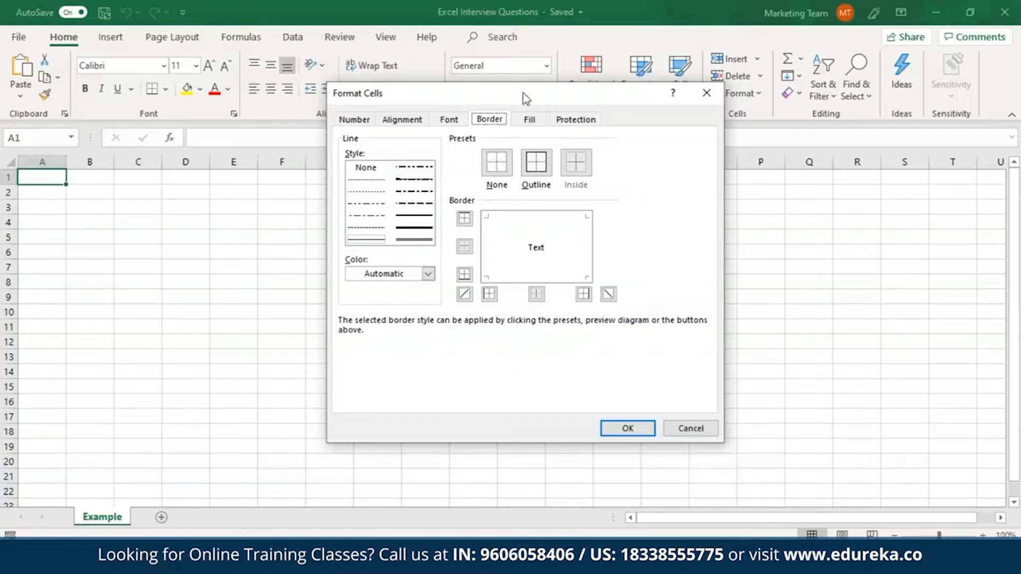
click(529, 120)
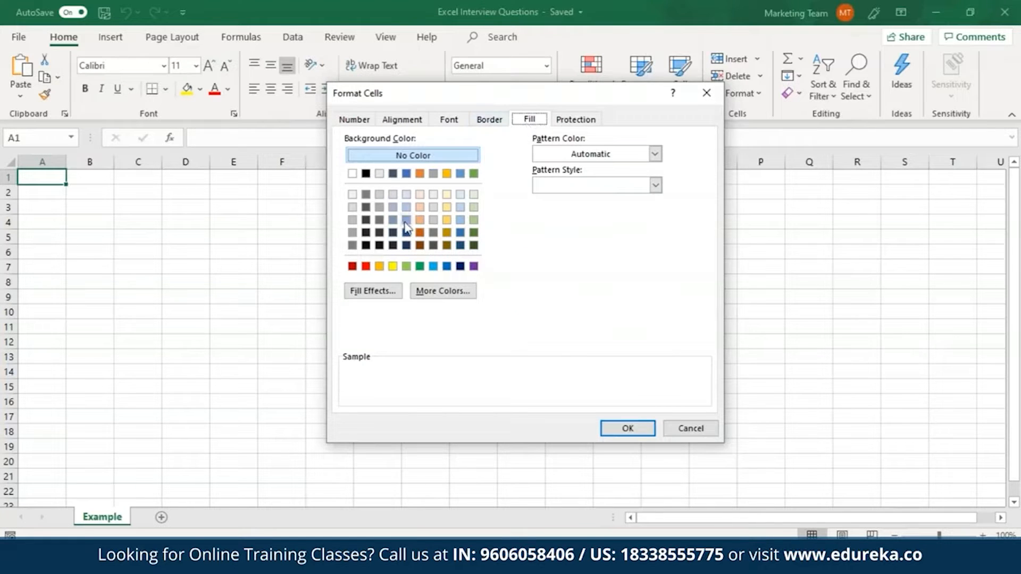
click(590, 123)
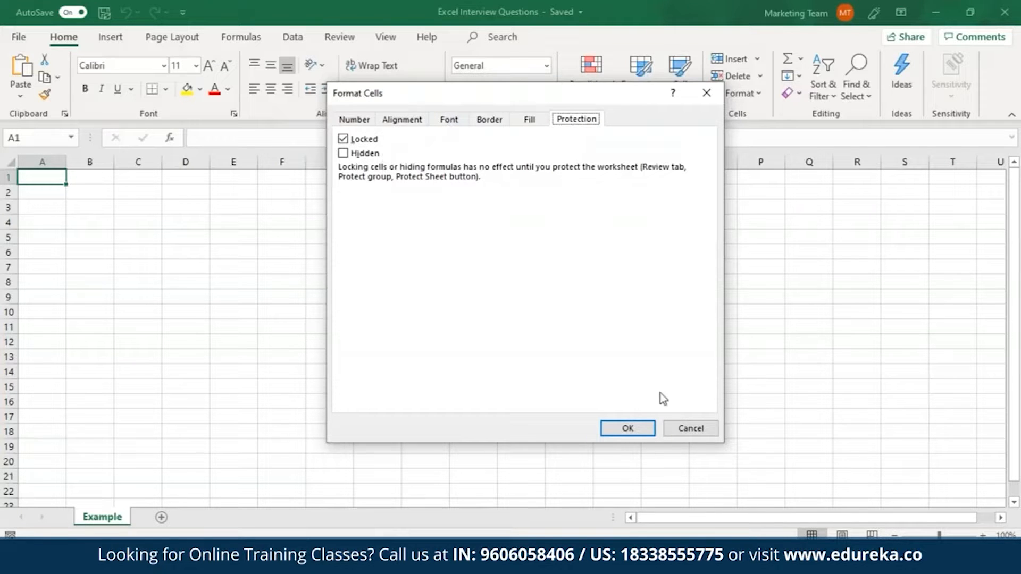
click(615, 433)
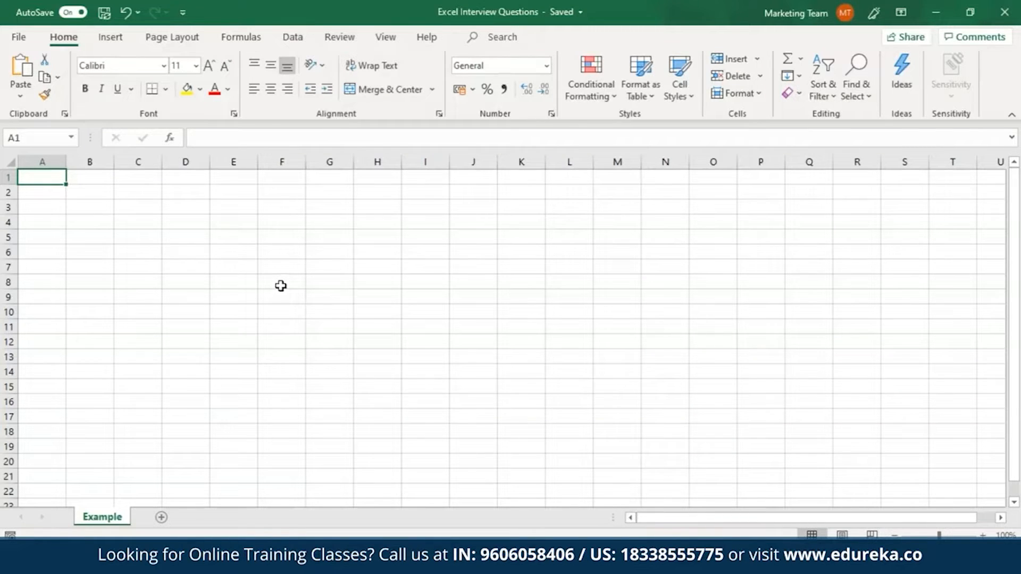
- Add a comment reading "comment" to cell A1 and redisplay it from the cell
right_click(50, 177)
click(120, 422)
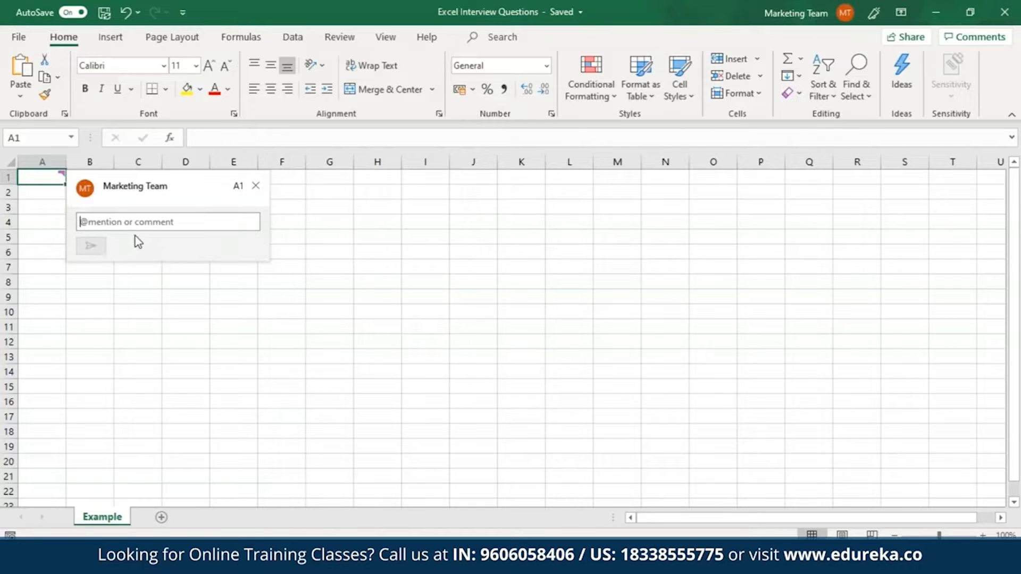
text(comment)
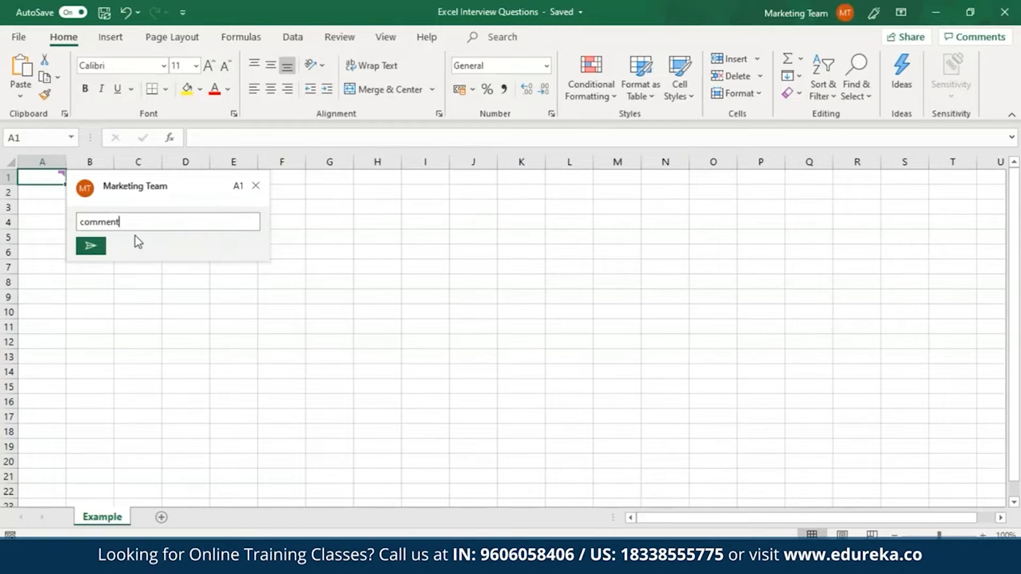
click(90, 250)
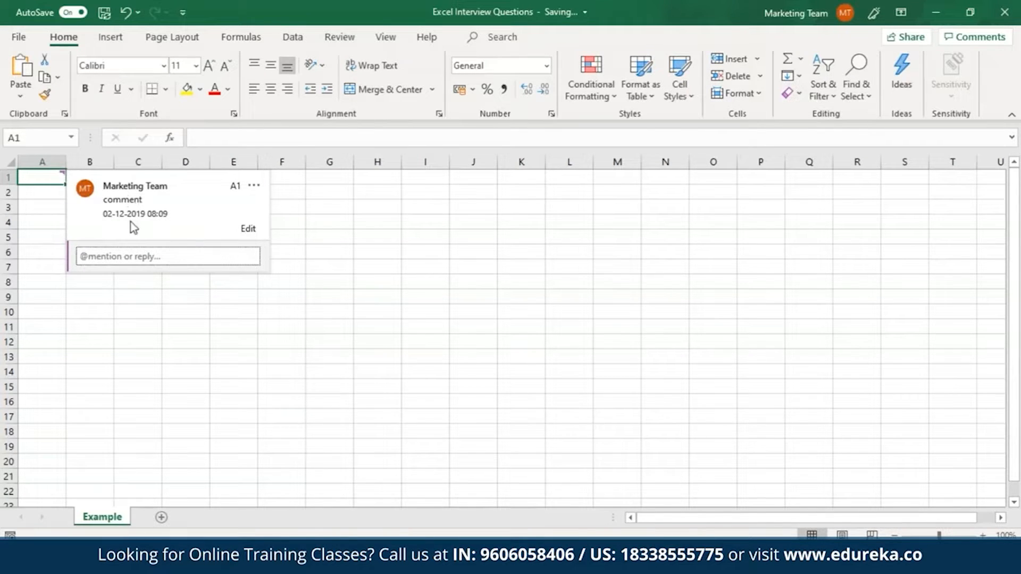
click(43, 193)
click(48, 179)
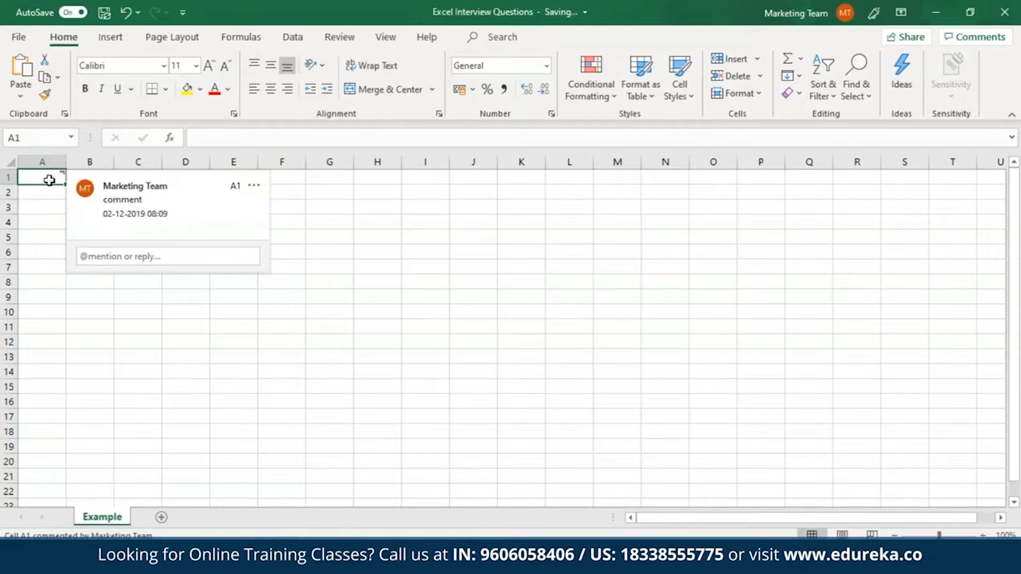
click(53, 195)
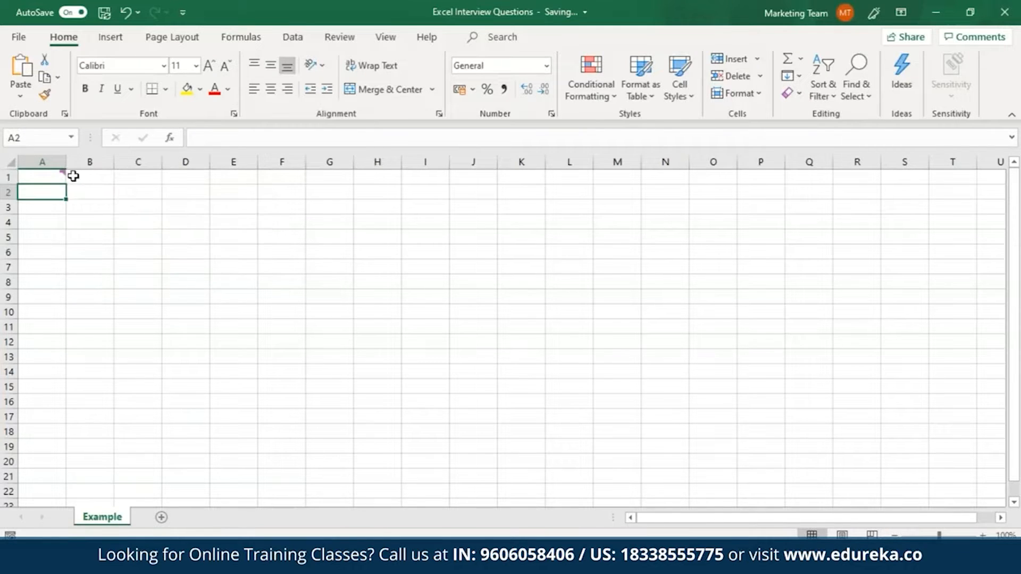
mouse_move(61, 171)
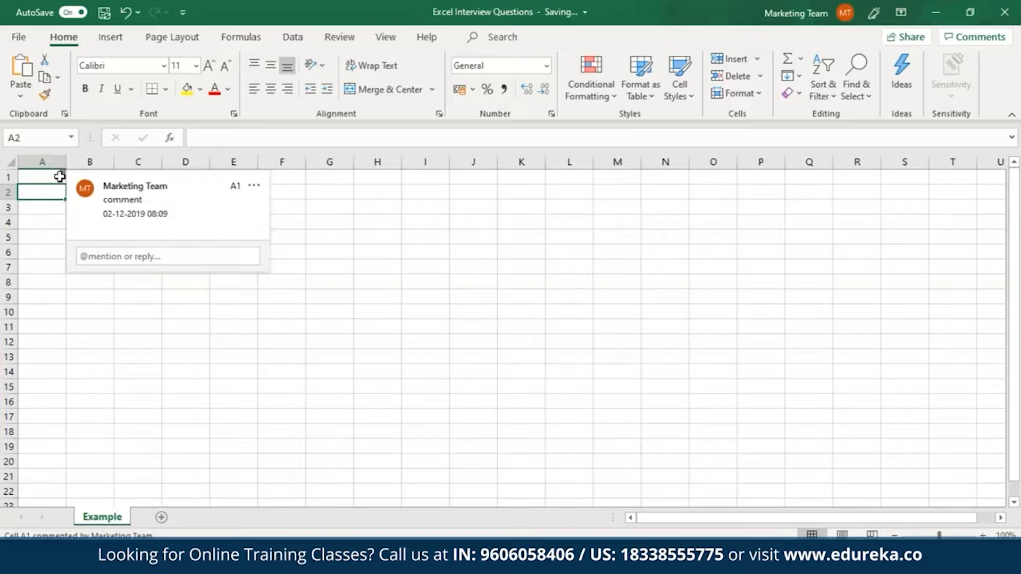
- Delete the comment thread attached to cell A1
click(60, 176)
click(254, 185)
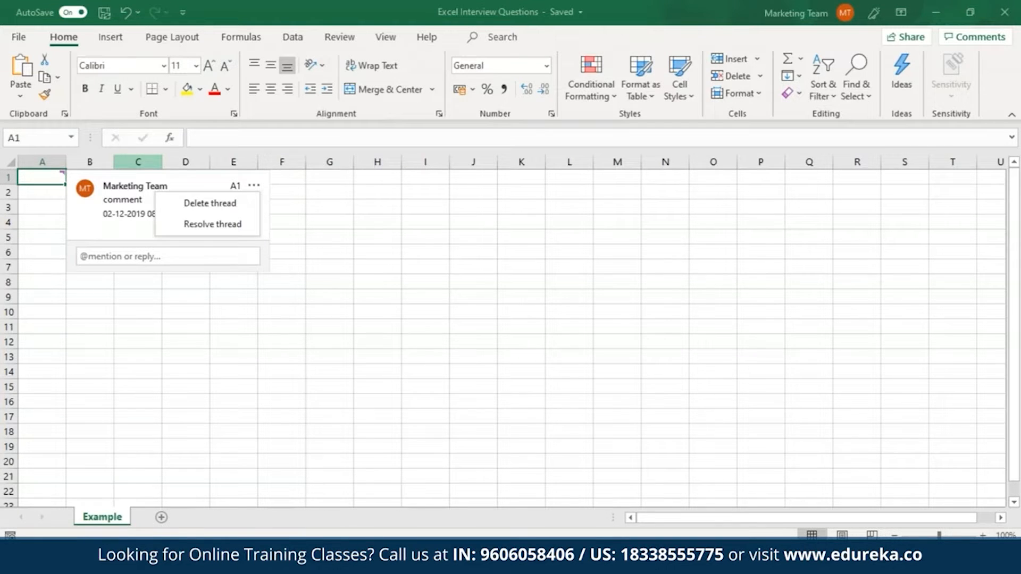
click(229, 205)
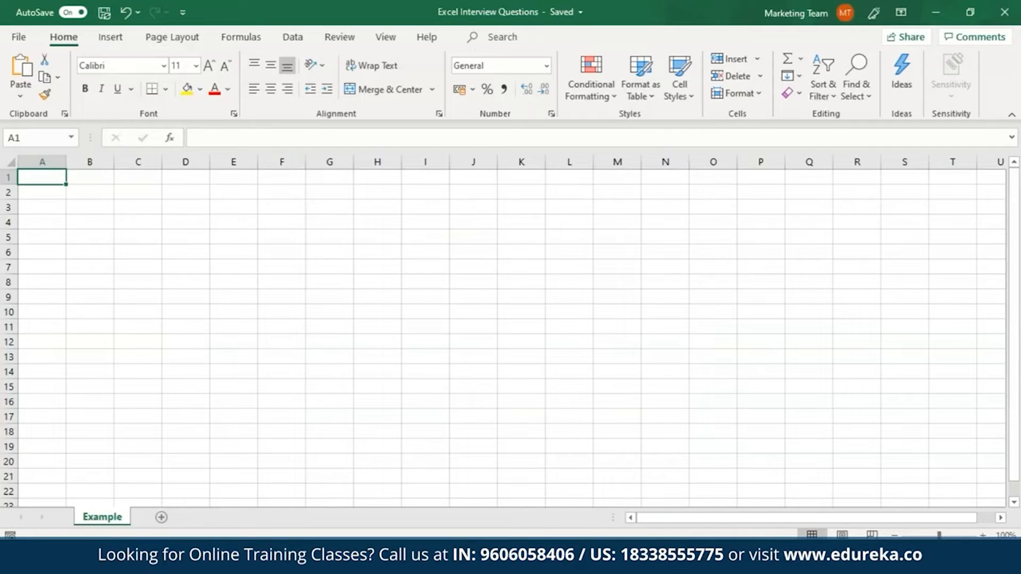
- Insert a new column before column A in the empty Example sheet
click(42, 162)
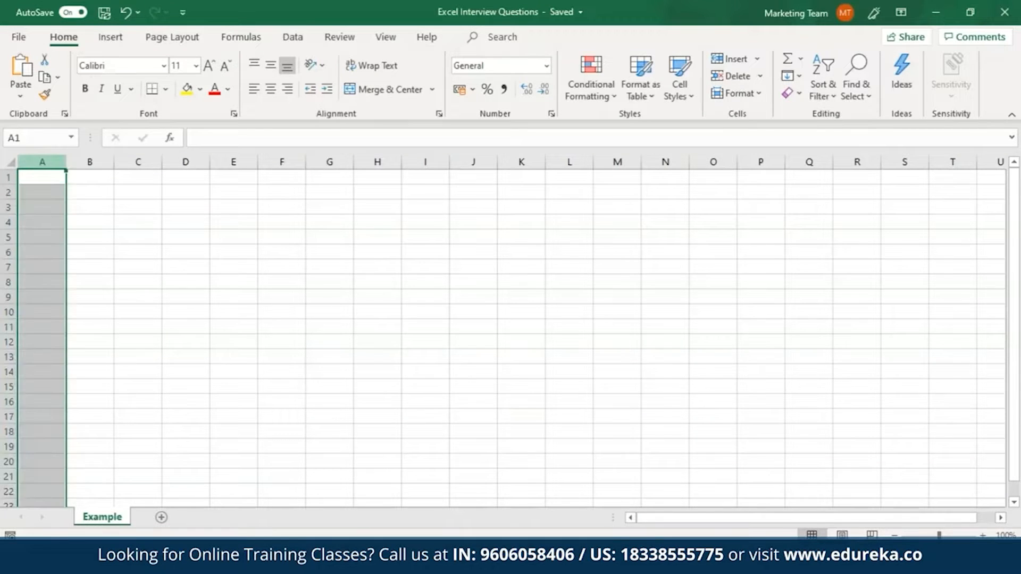
right_click(43, 179)
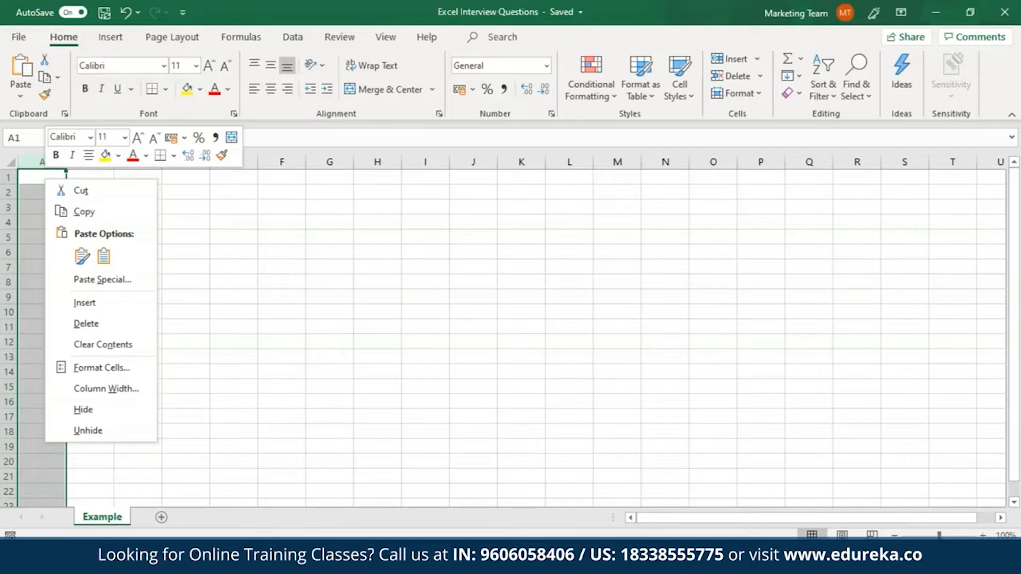
click(79, 303)
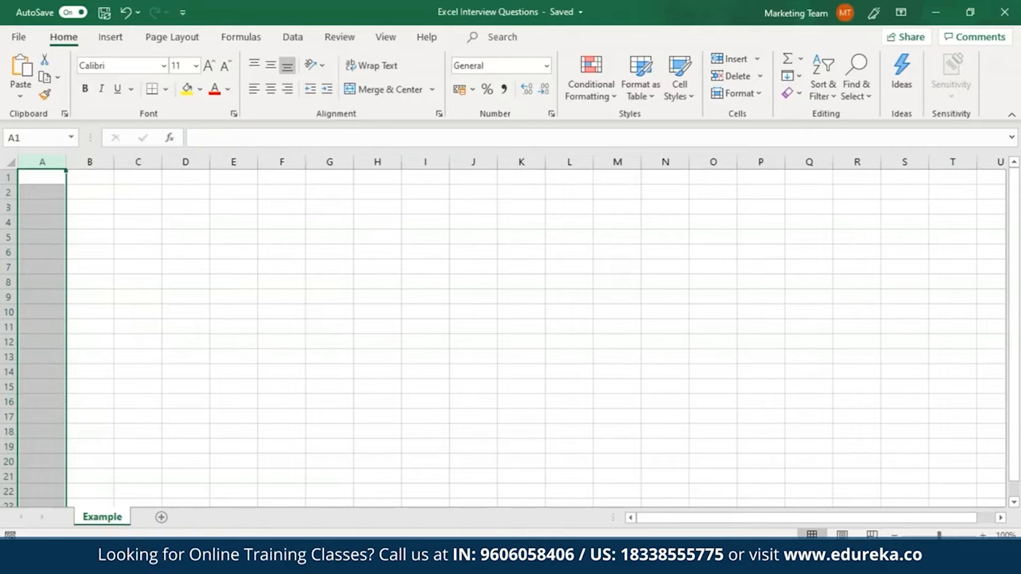
- Enter "Example" in cell A1 and insert a new column before that column
click(32, 177)
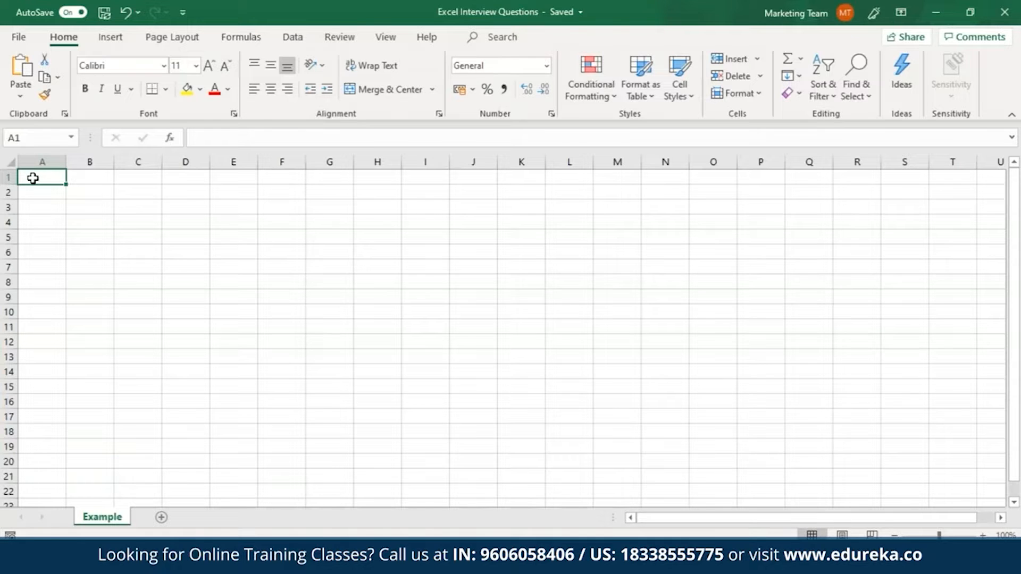
text(Example)
click(36, 161)
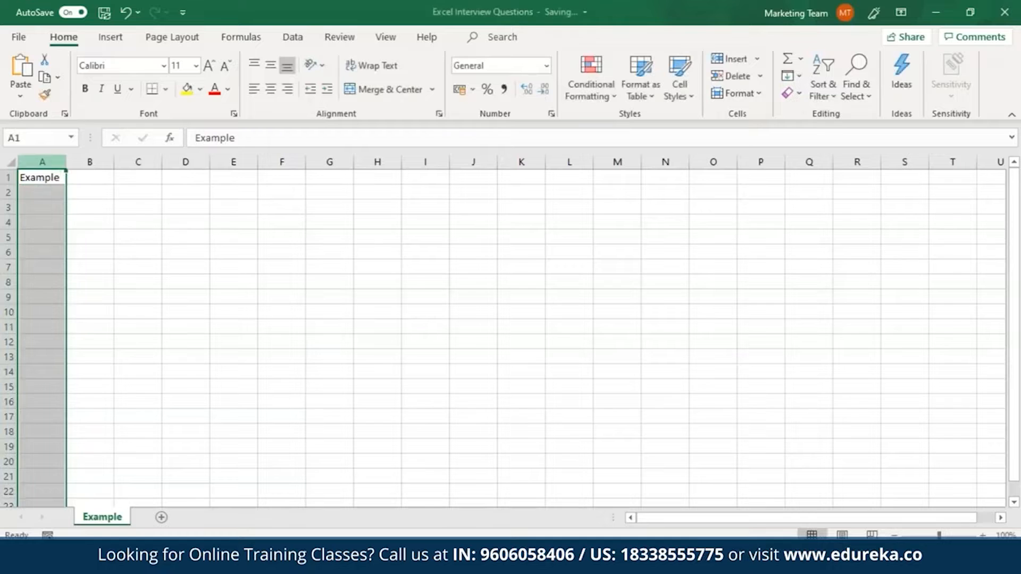
right_click(35, 187)
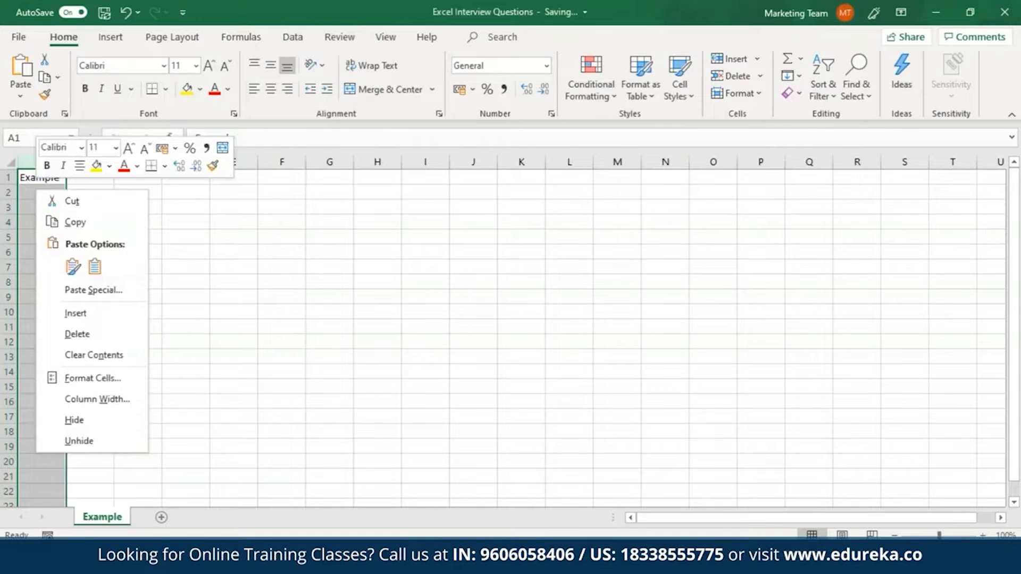
click(77, 312)
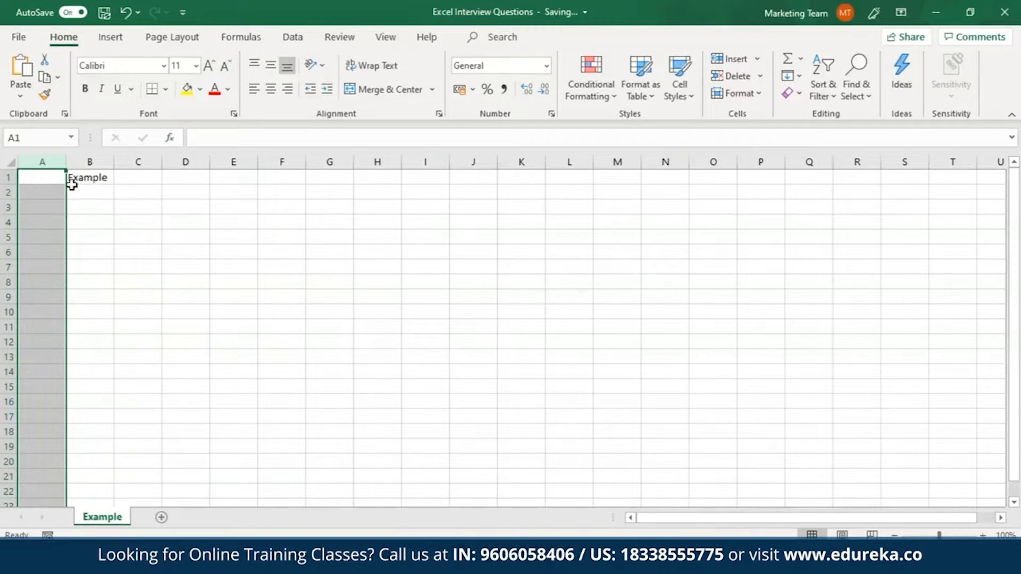
- Enter "Example" in cell A2 and insert a new row above row 2
click(56, 191)
text(Example)
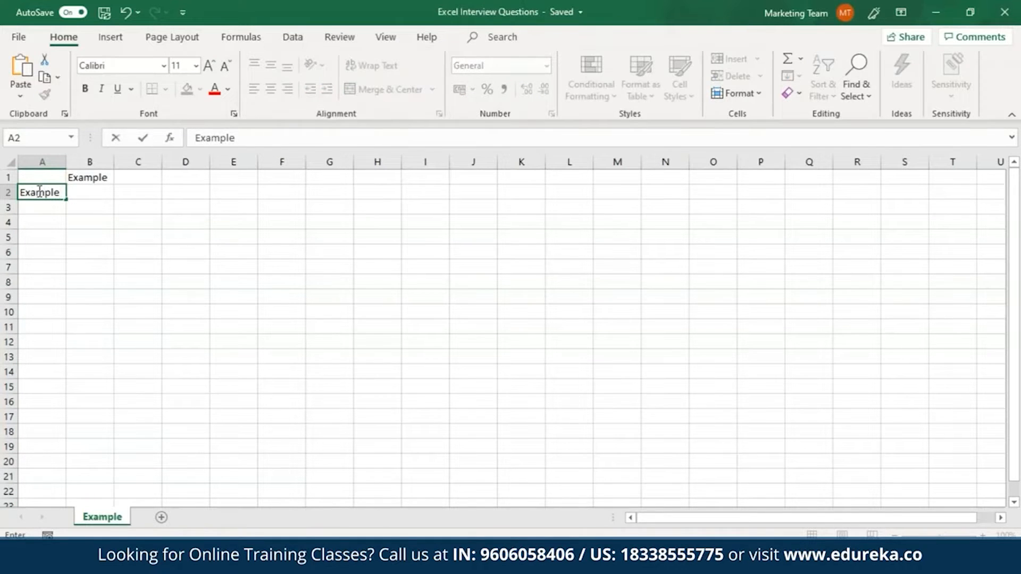
click(8, 192)
right_click(23, 193)
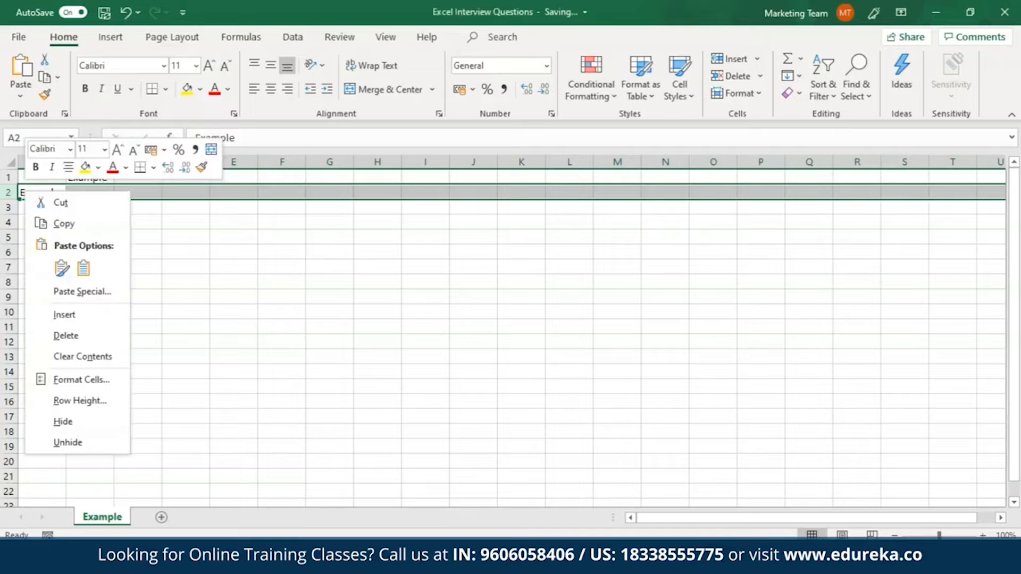
click(66, 317)
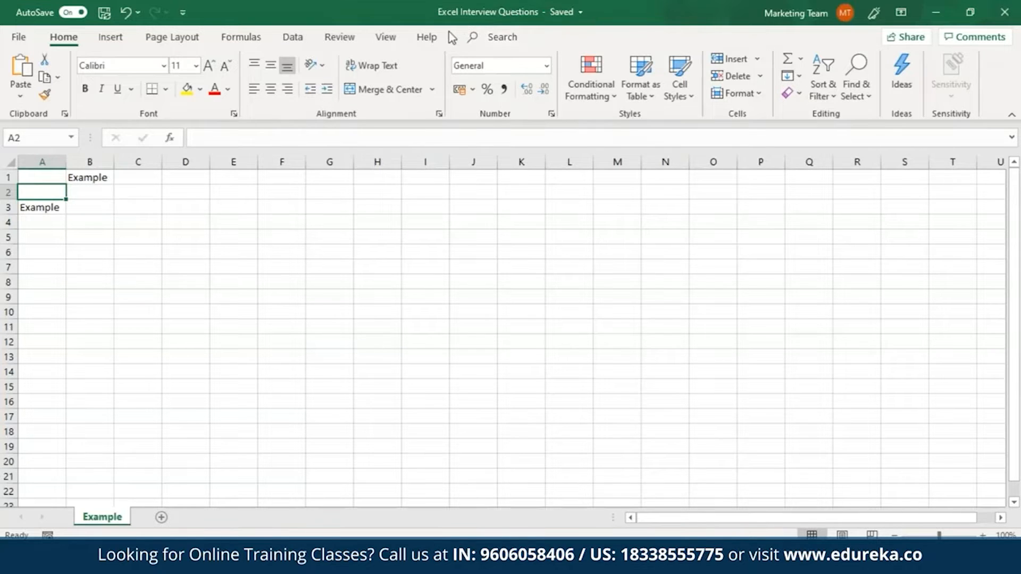
- Customize the ribbon to include the Developer tab among the main tabs
right_click(403, 39)
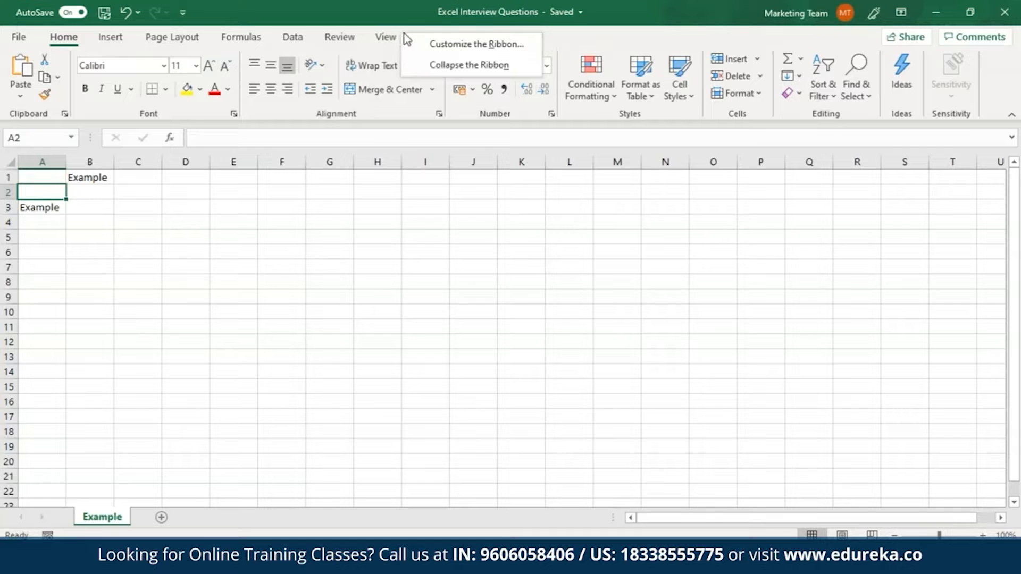
click(413, 45)
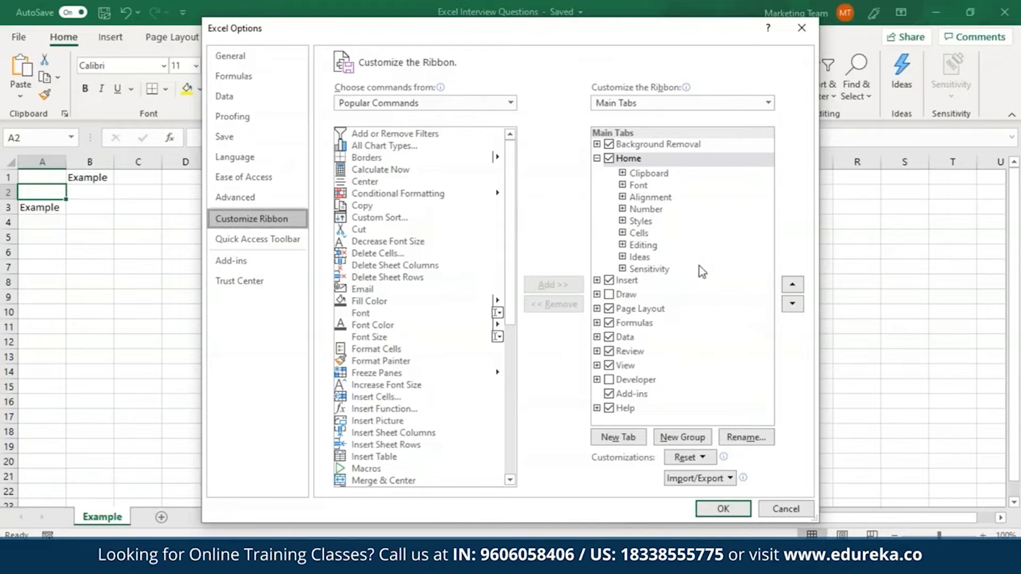
click(610, 380)
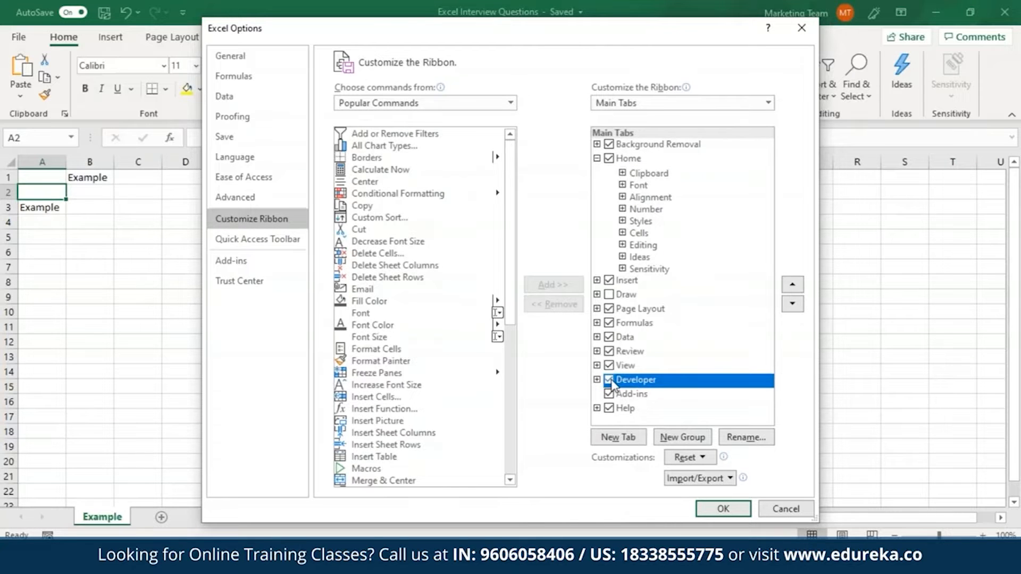
click(728, 513)
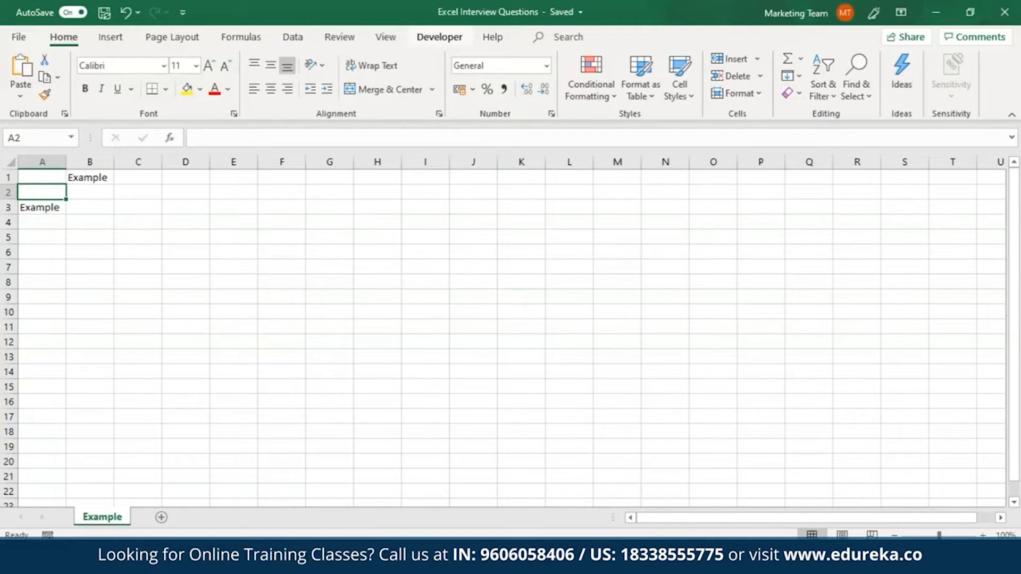
- Try to freeze the panes based on cell A3
click(49, 209)
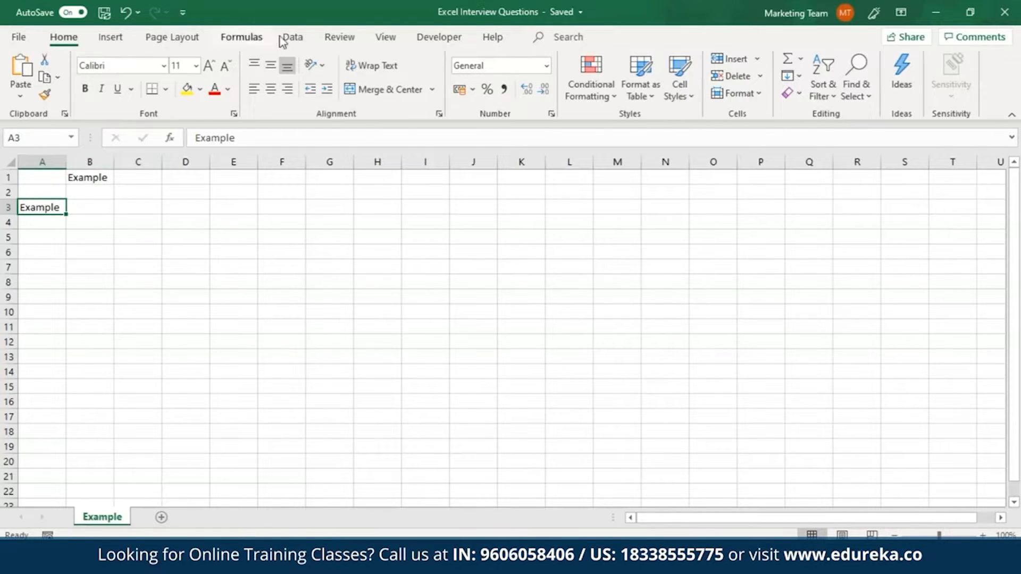
click(381, 38)
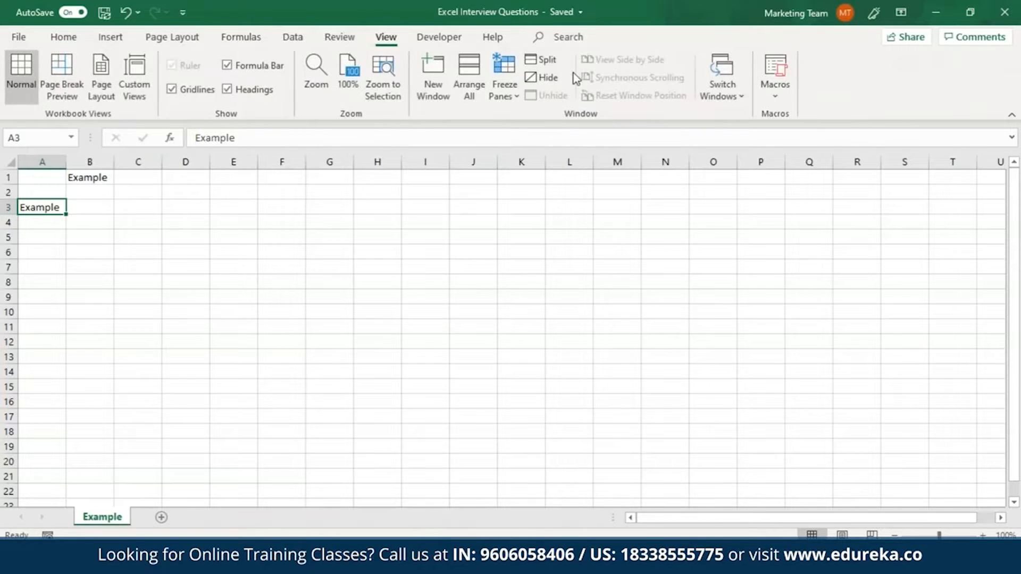
click(505, 89)
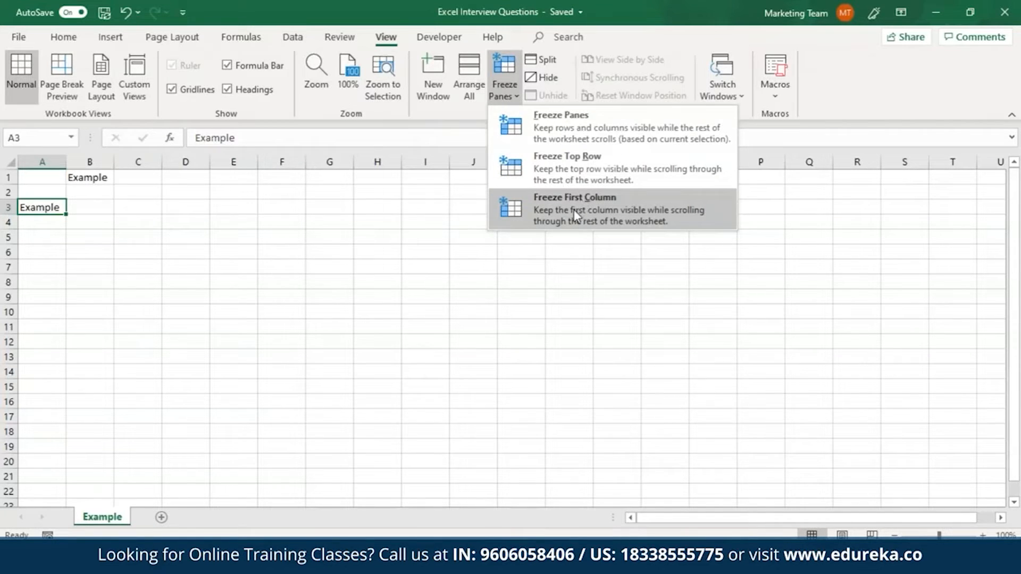
click(582, 143)
- Clear the contents of A1:B4 and enter the headers "Name" in A1 and "ID" in B1
drag(37, 177, 75, 216)
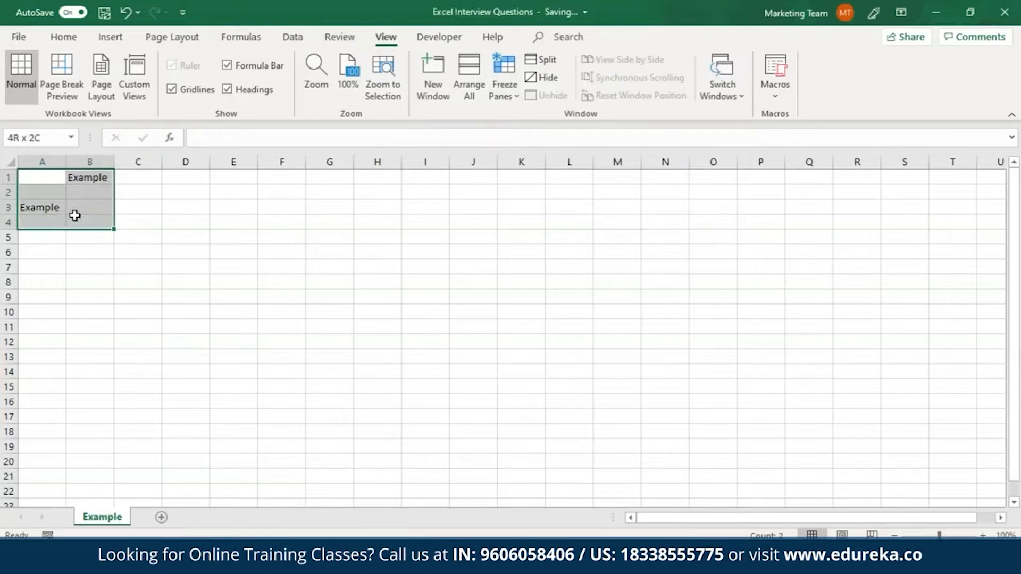
key(Delete)
click(50, 181)
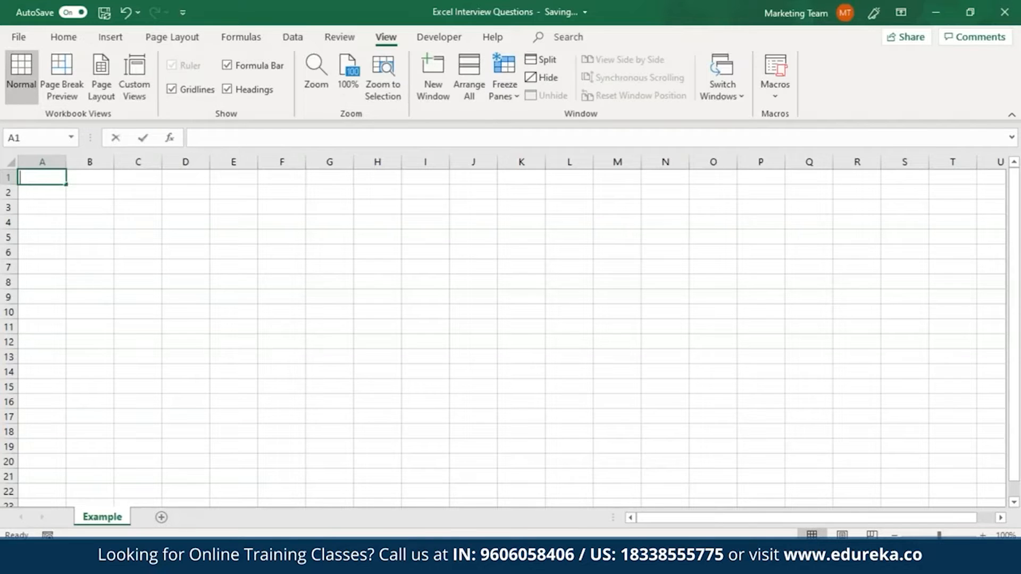
text(Name)
key(Tab)
text(ID)
click(36, 195)
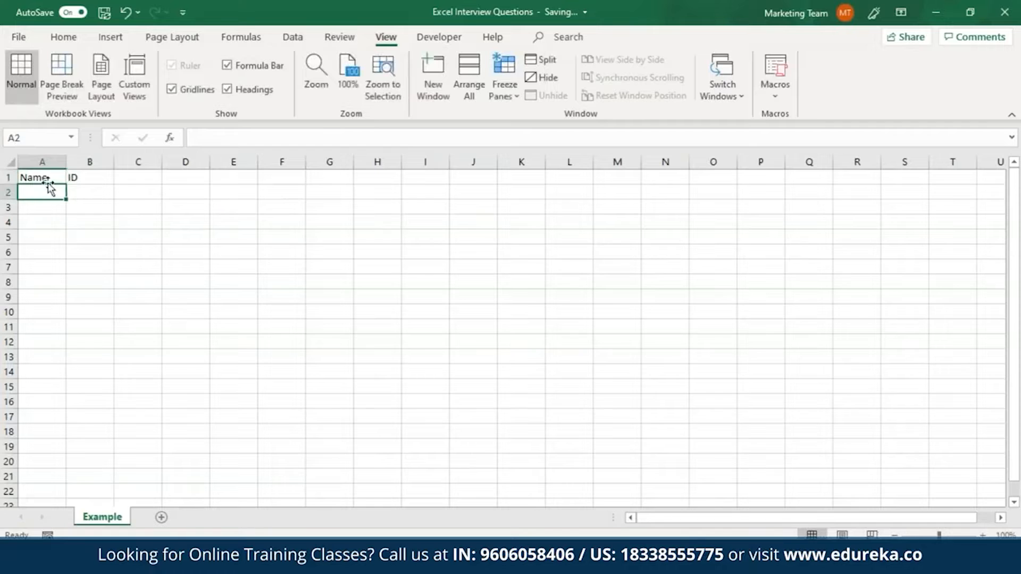
- Freeze the sheet's top row containing the Name and ID headers
click(47, 180)
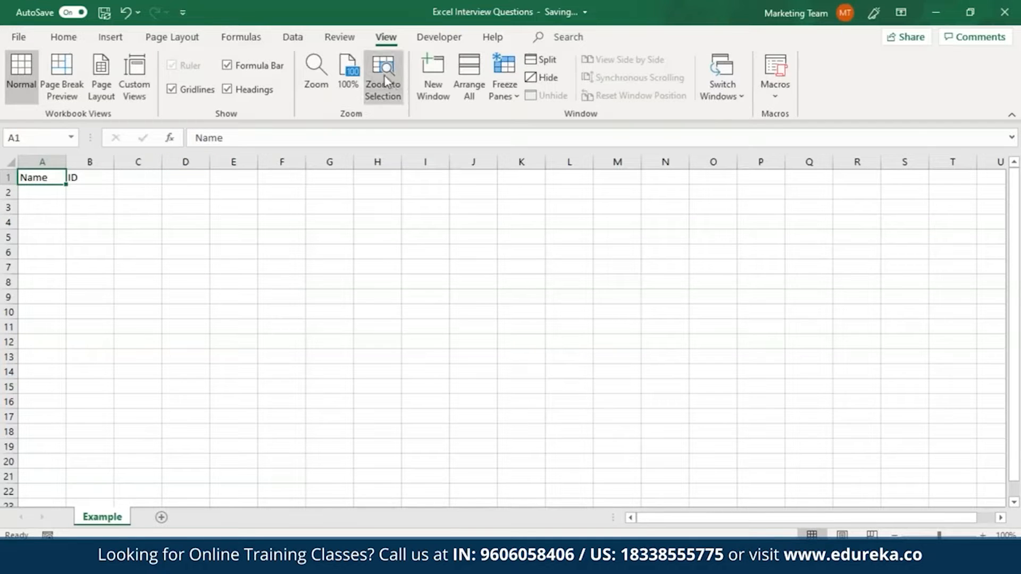
click(504, 79)
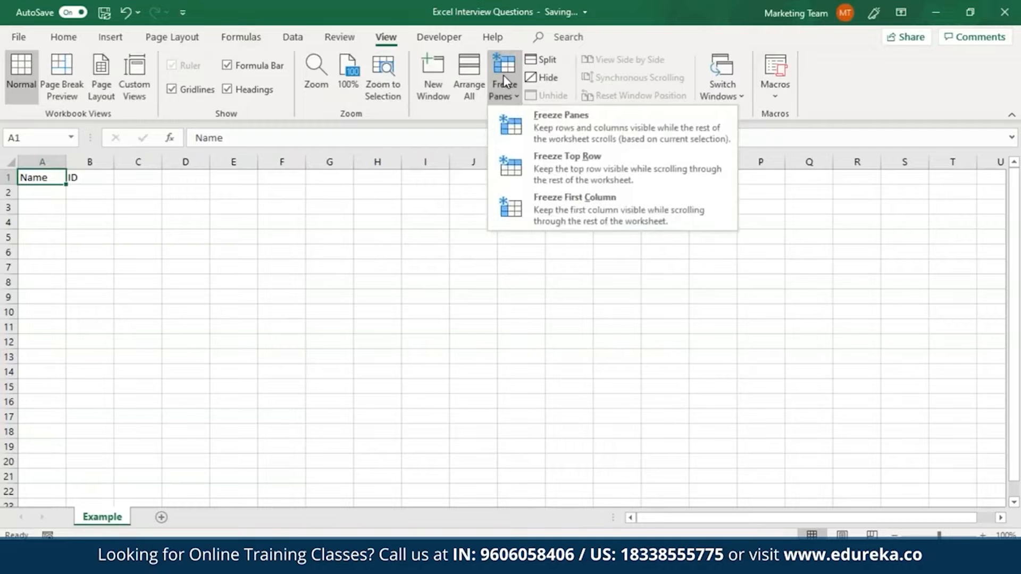
click(609, 175)
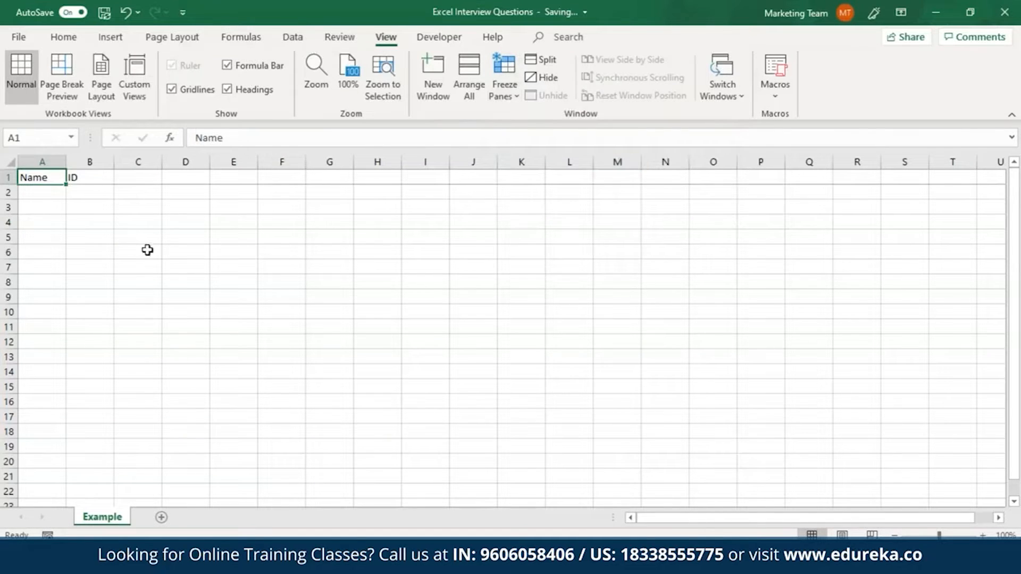
- Move far down the sheet to examine whether the Name and ID header row stays in place
key(Down)
key(Down)
key(Down)
key(Down)
key(Down)
key(Down)
key(Down)
key(Down)
key(Down)
key(Down)
key(Down)
key(Down)
key(Down)
key(Down)
key(Down)
key(Down)
key(Down)
key(Down)
key(Down)
key(Down)
key(Down)
key(Down)
key(Down)
key(Down)
key(Down)
key(Down)
key(Down)
key(Down)
key(Down)
key(Down)
key(Down)
key(Down)
key(Down)
key(Down)
key(Down)
key(Down)
key(Down)
key(Down)
key(Down)
key(Down)
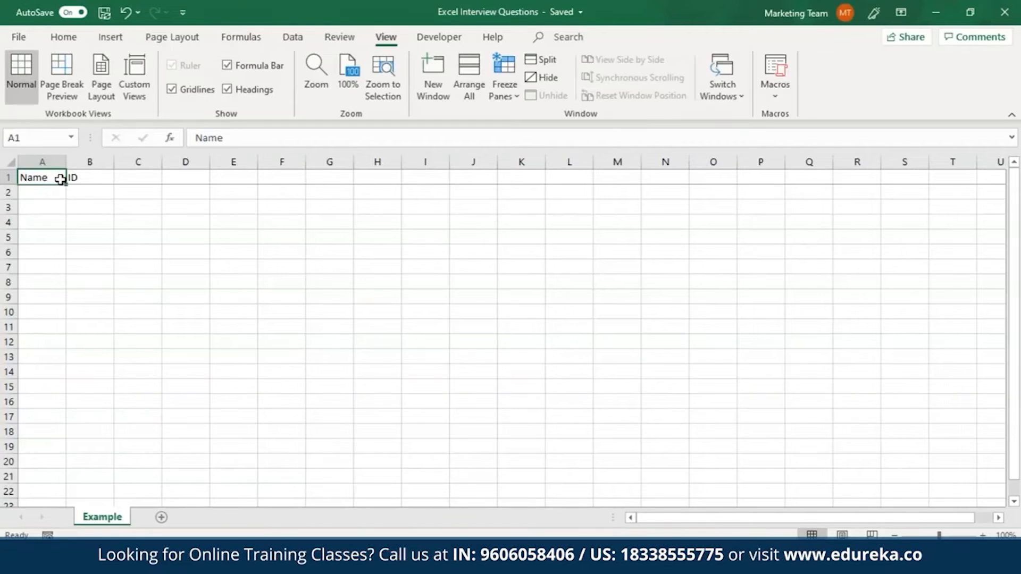
- Add a note reading "Note" to cell A1 and display it from the cell
right_click(61, 178)
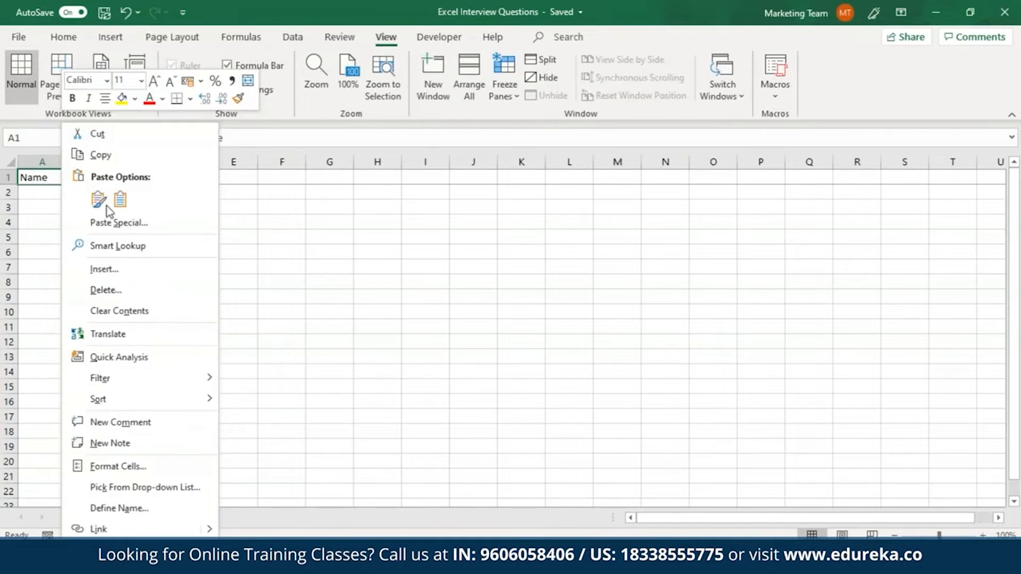
click(114, 446)
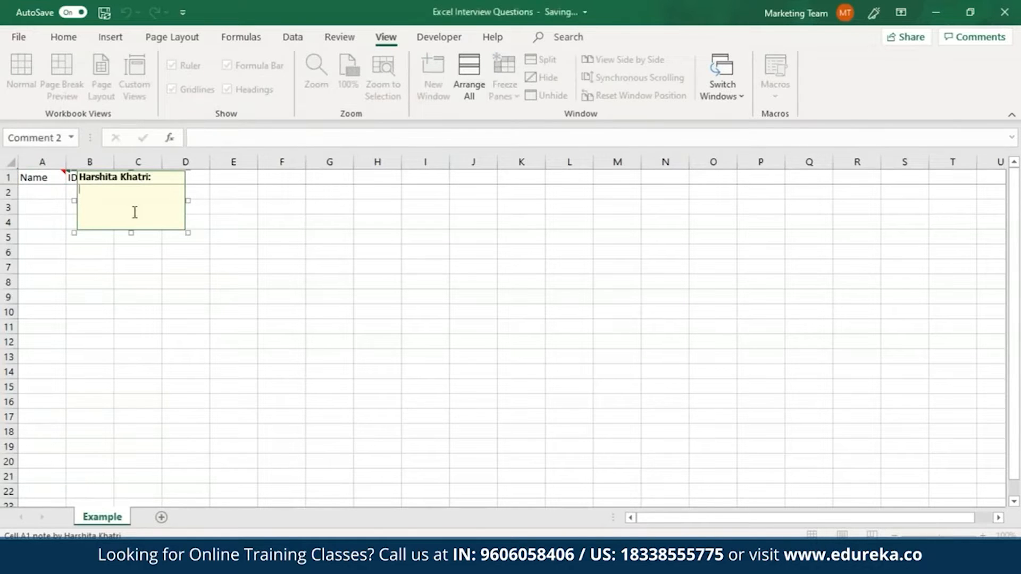
text(Note)
click(54, 190)
click(59, 174)
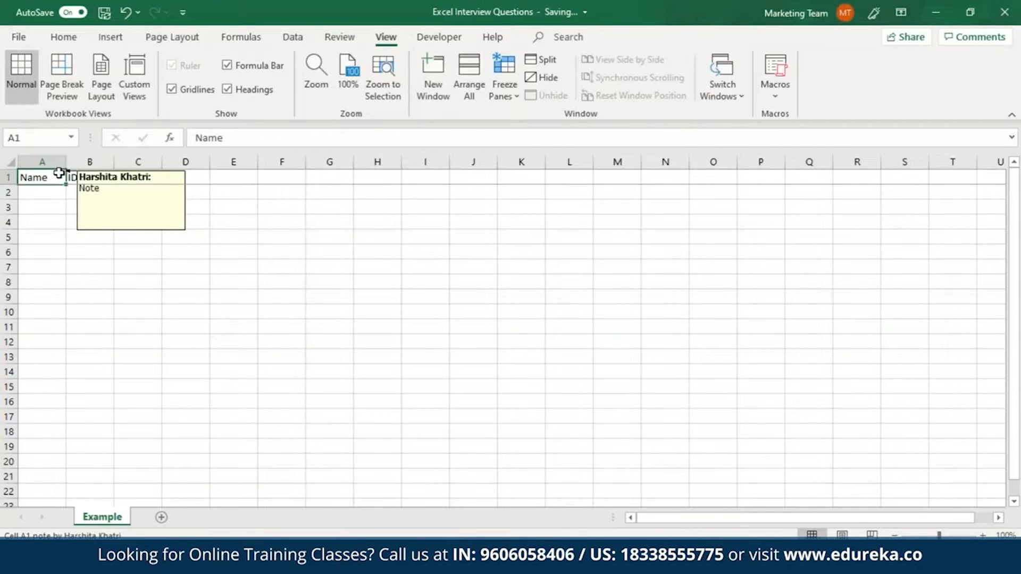
click(53, 191)
mouse_move(59, 171)
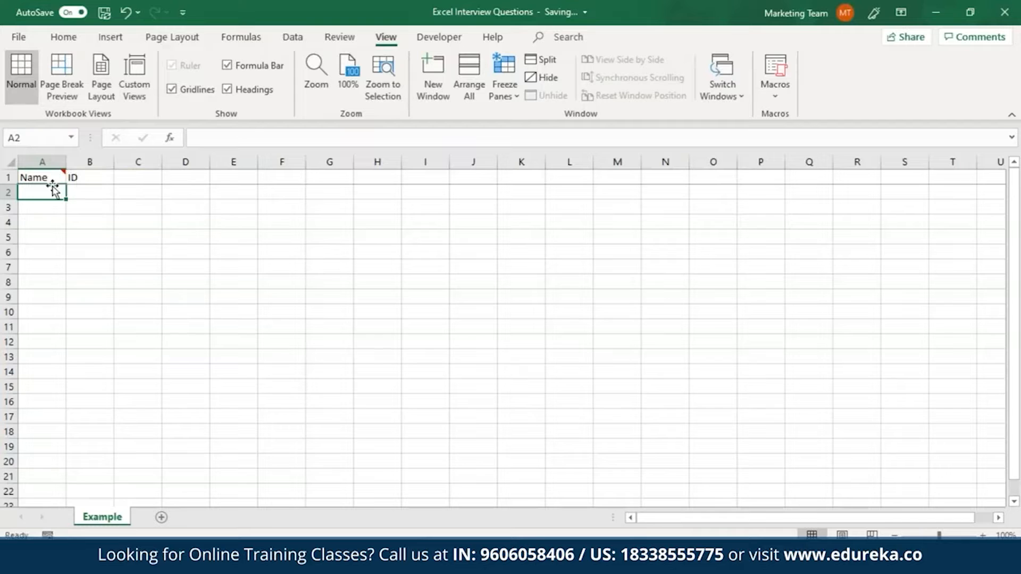
- Delete the note attached to cell A1
click(55, 175)
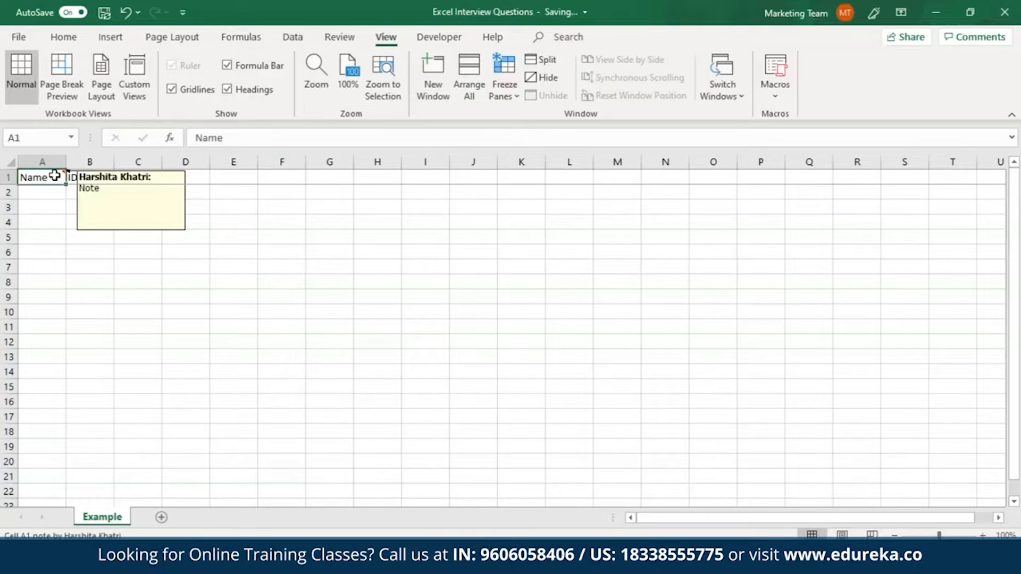
right_click(55, 176)
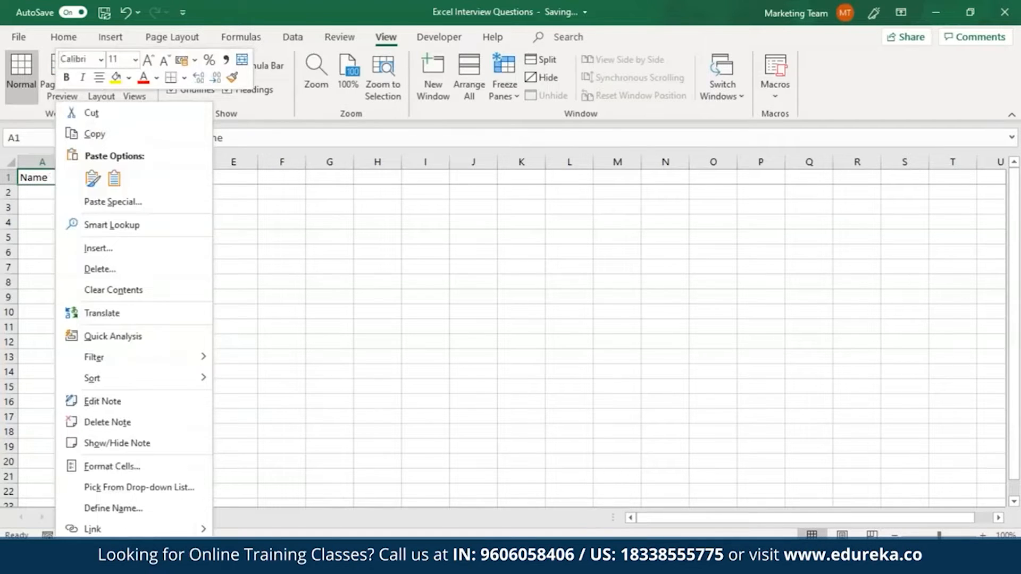
click(118, 422)
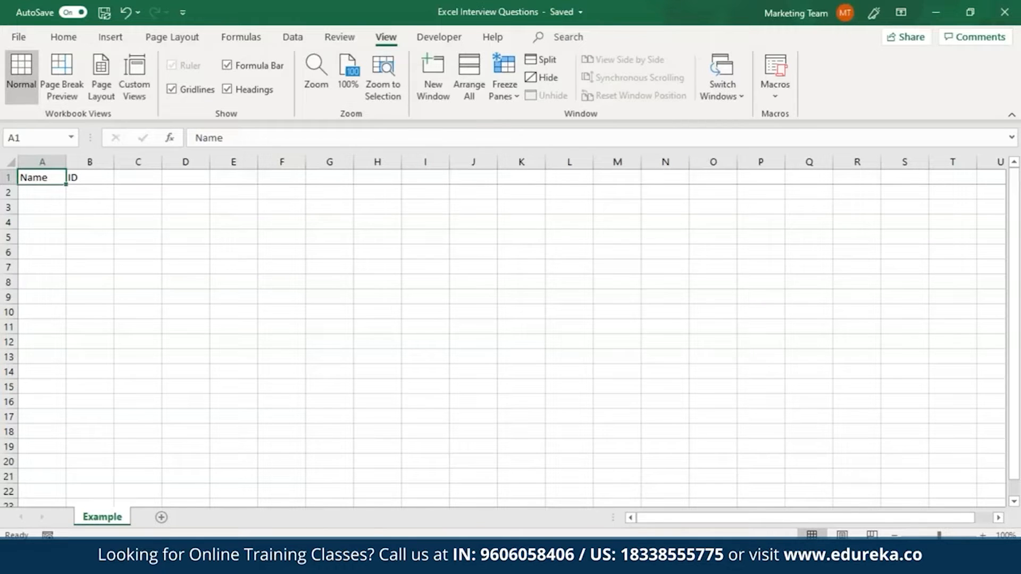
- Add a second worksheet and group it with the Example sheet by selecting all sheets
right_click(117, 522)
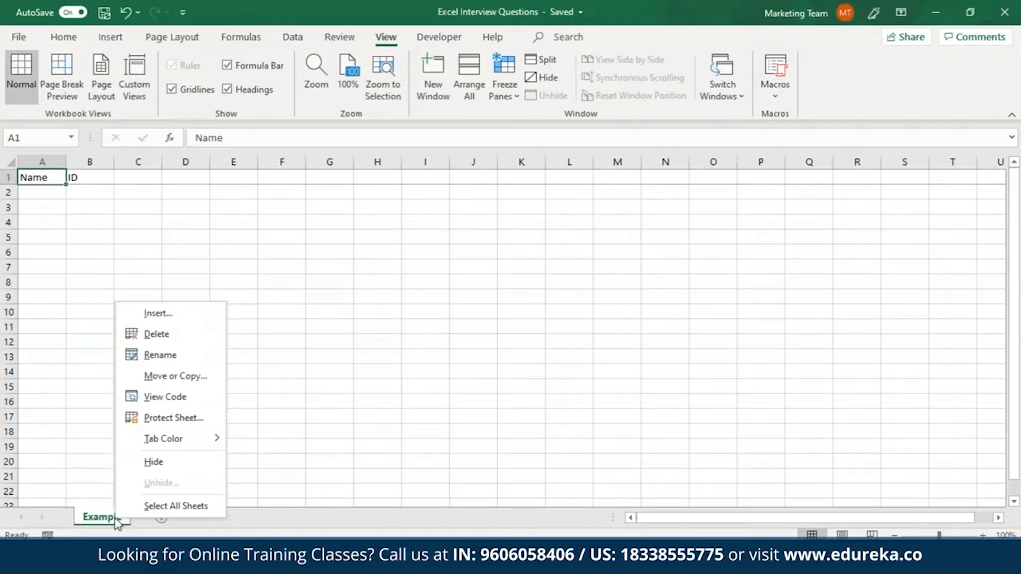
click(142, 506)
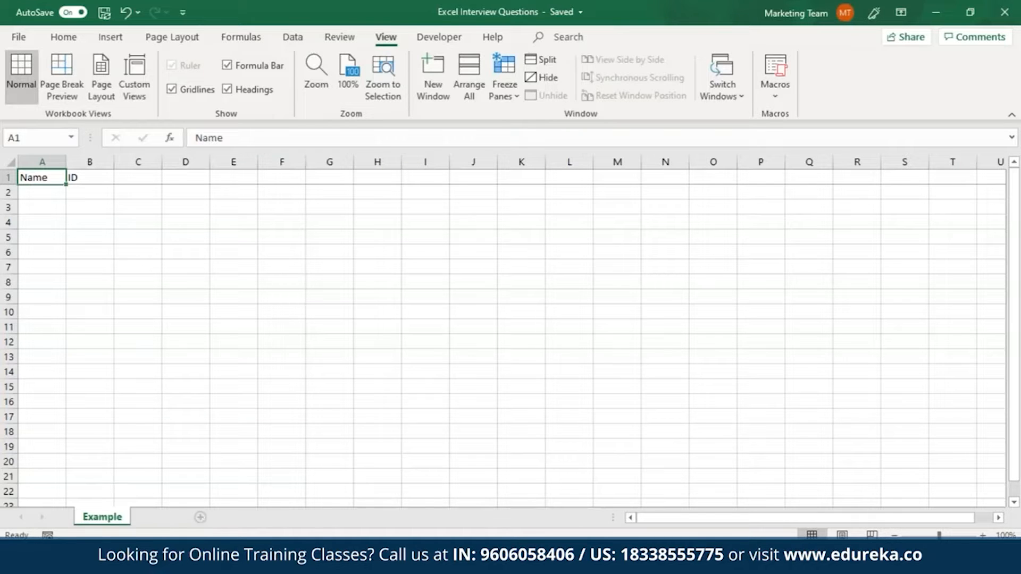
click(162, 518)
right_click(112, 519)
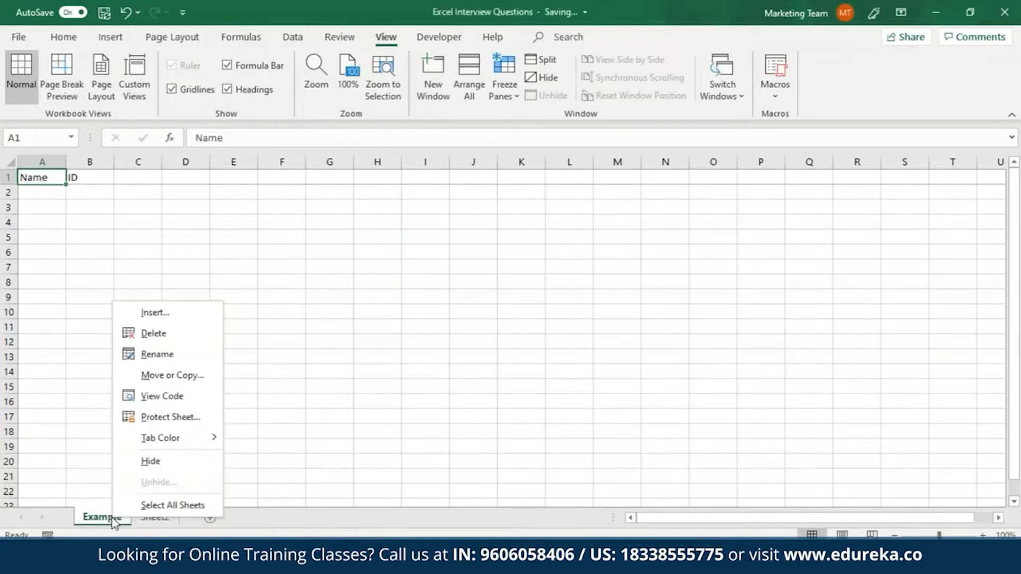
click(136, 504)
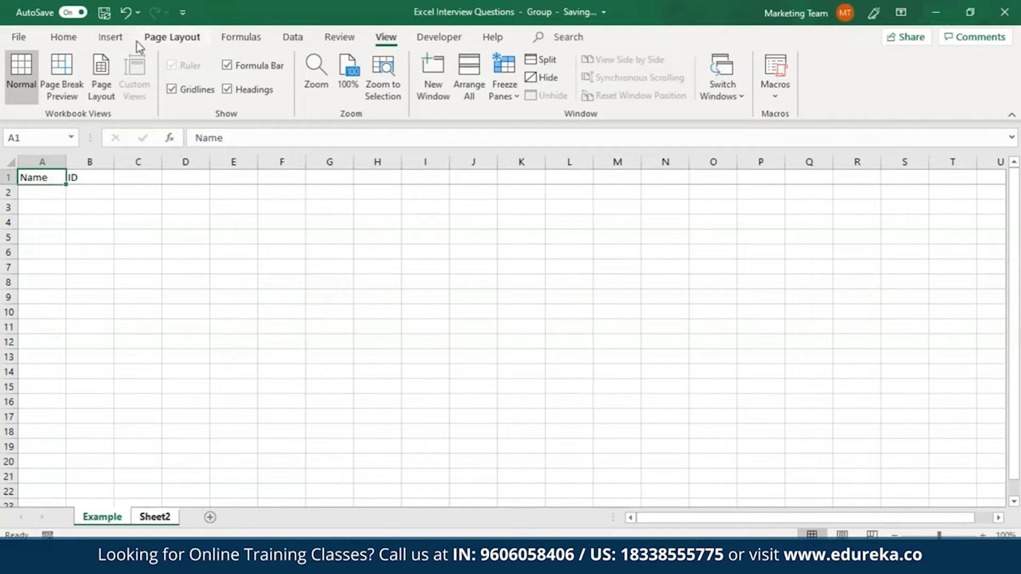
- Fill cell A1 with solid blue across the grouped sheets and compare the cell on Sheet2 and Example
click(58, 38)
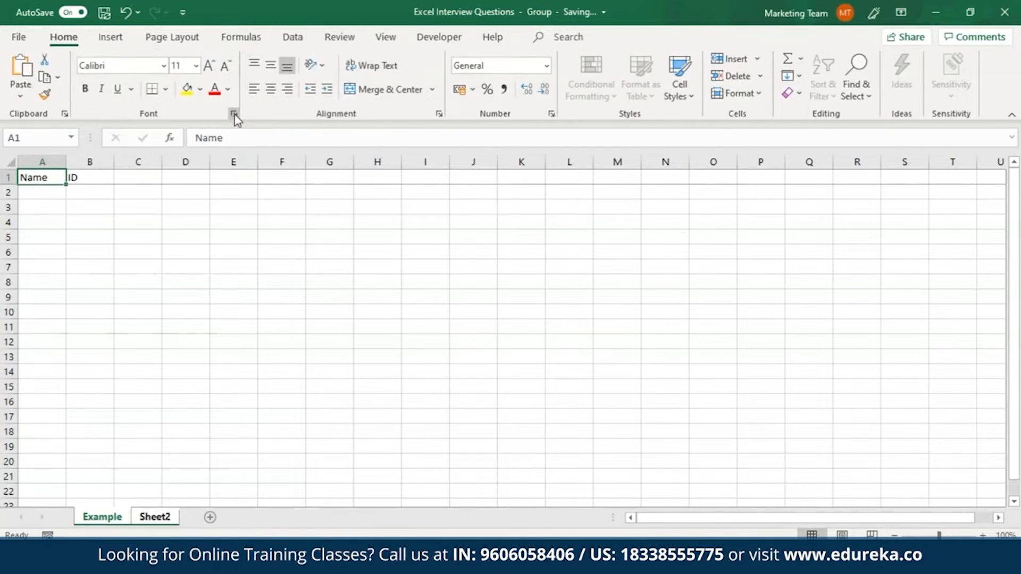
click(234, 114)
click(529, 119)
click(406, 174)
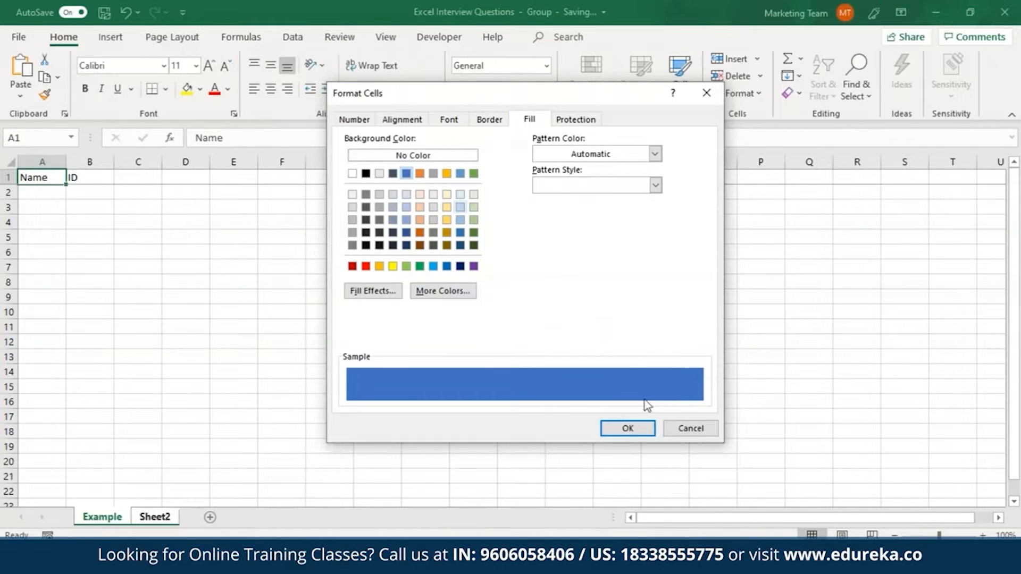
click(628, 429)
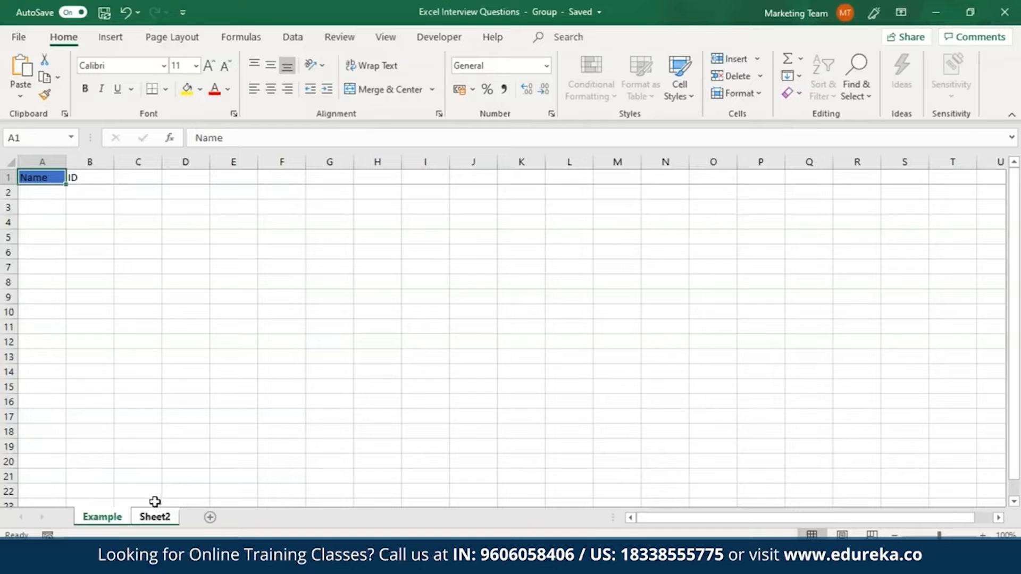
click(154, 519)
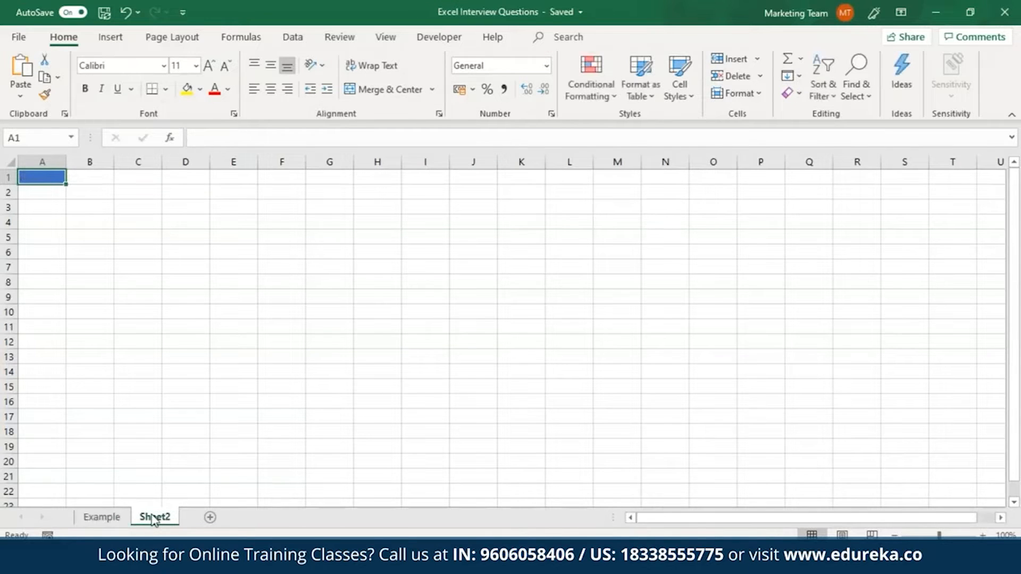
click(102, 517)
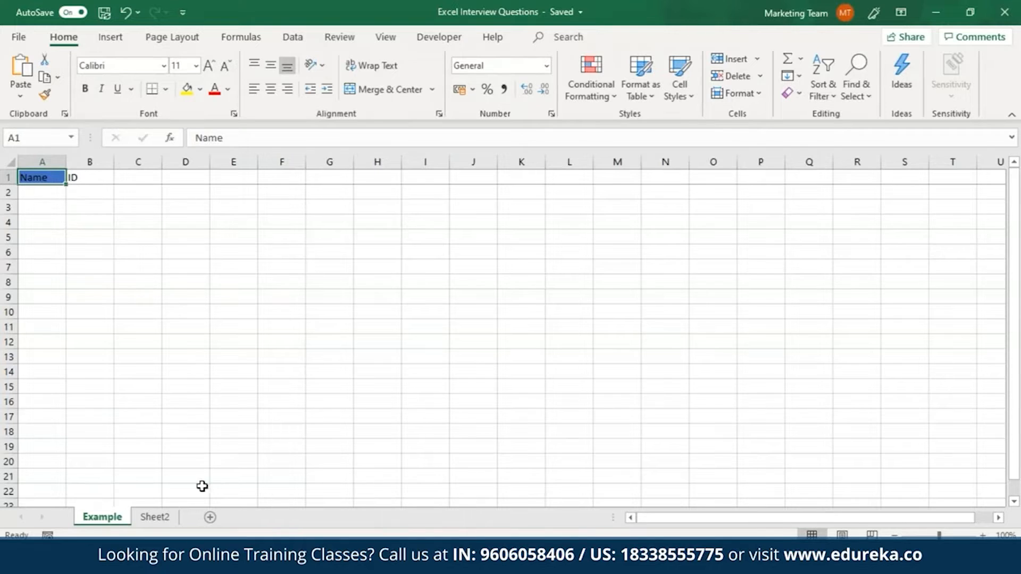
- On Sheet2, enter 4 and 5 in A3:A4, 6 and 7 in B3:B4, and 8 and 9 in C3:C4
click(162, 523)
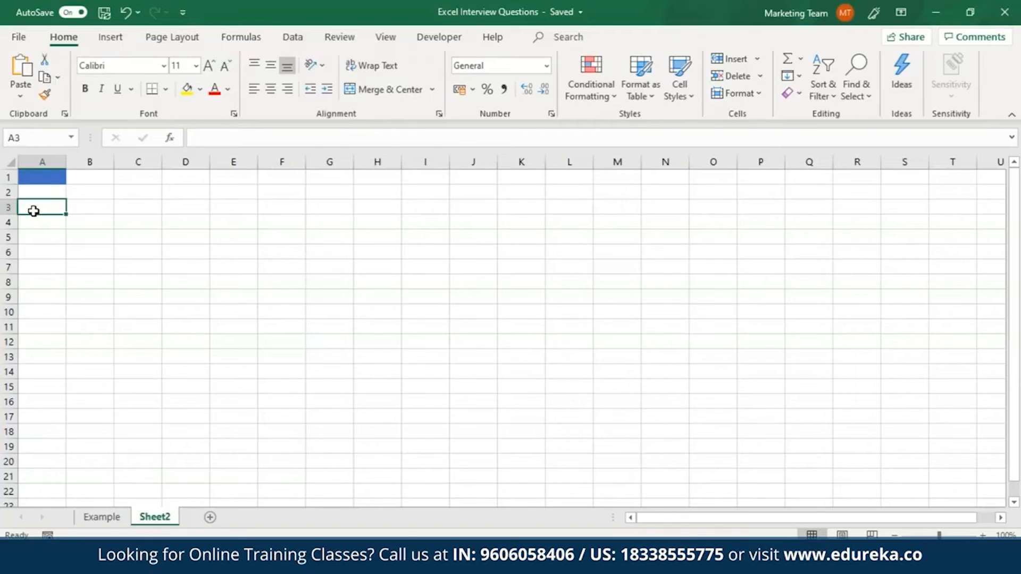
text(4)
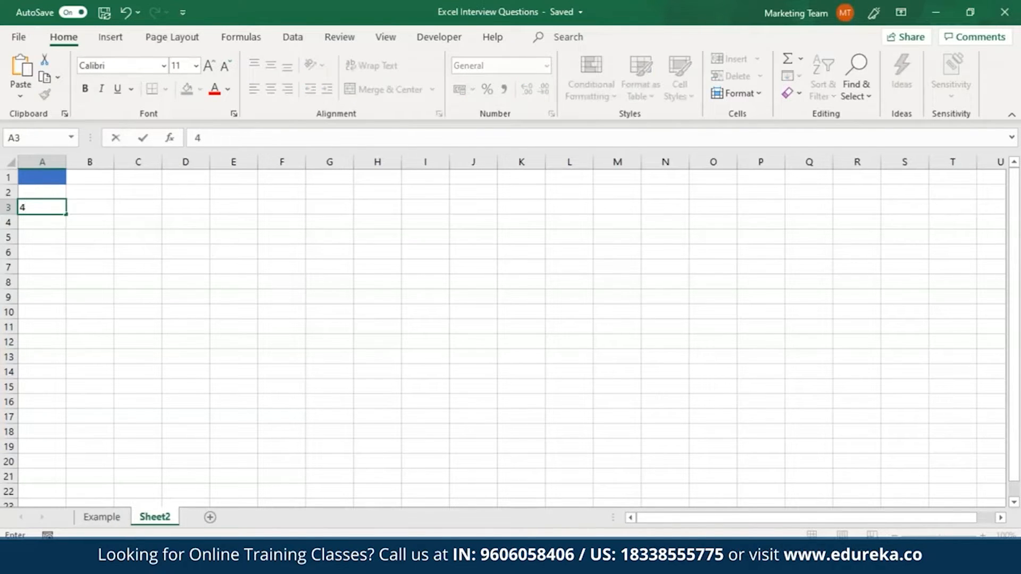
key(Return)
text(5)
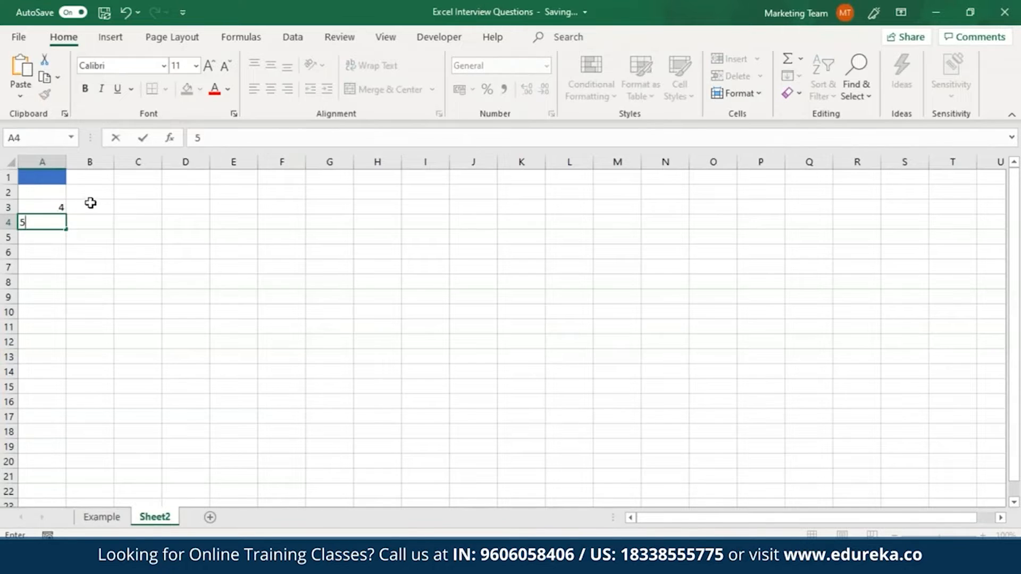
click(93, 206)
text(6)
click(96, 224)
text(7)
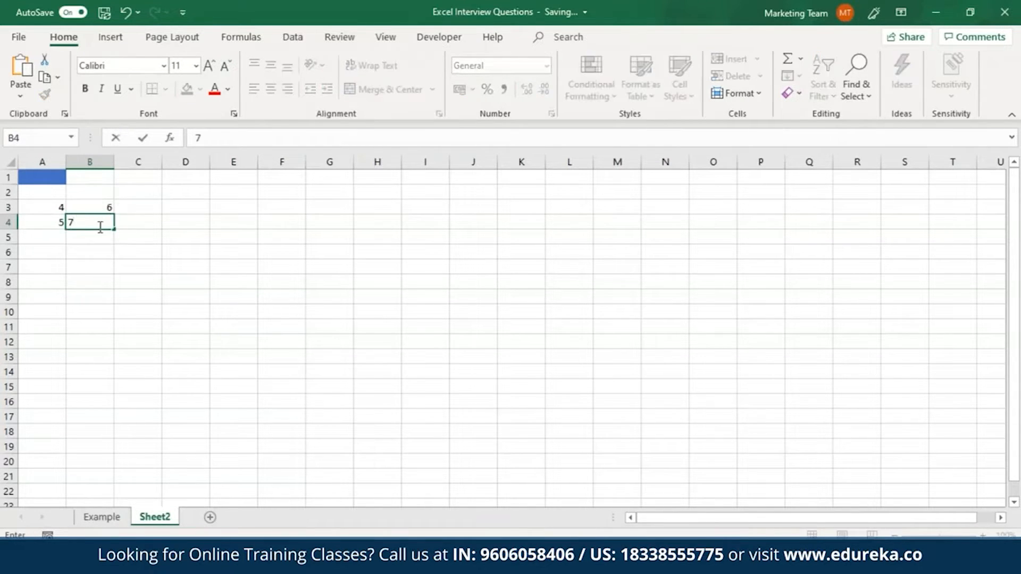
click(133, 210)
text(8)
click(135, 226)
text(9)
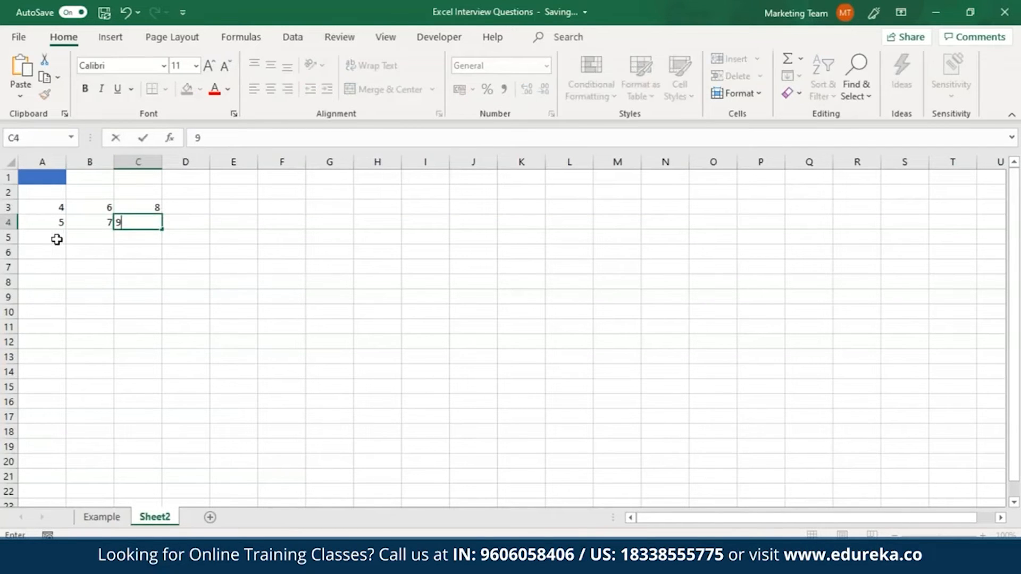
- Enter the formula =A3+A4 in cell A5
click(57, 239)
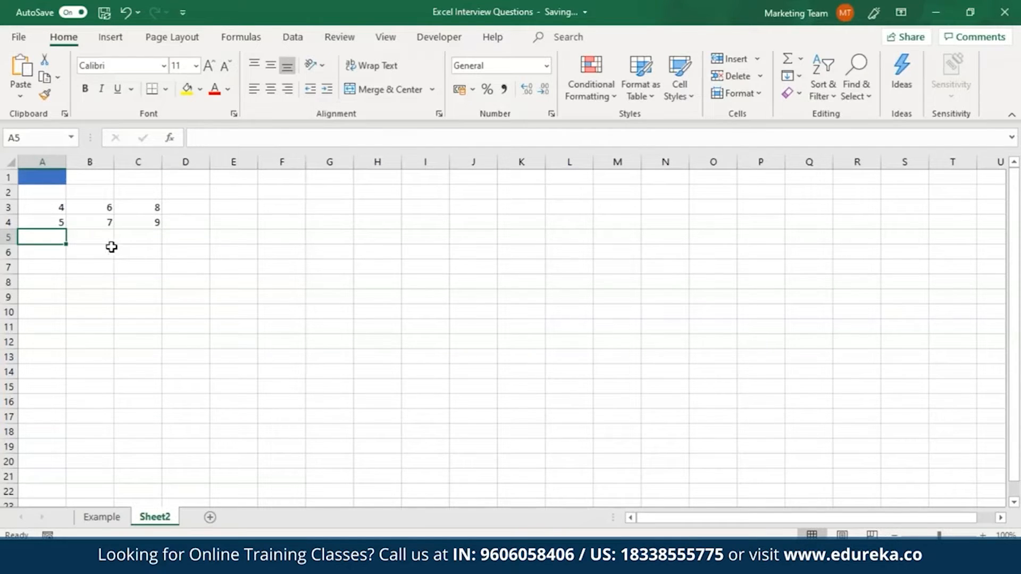
text(=)
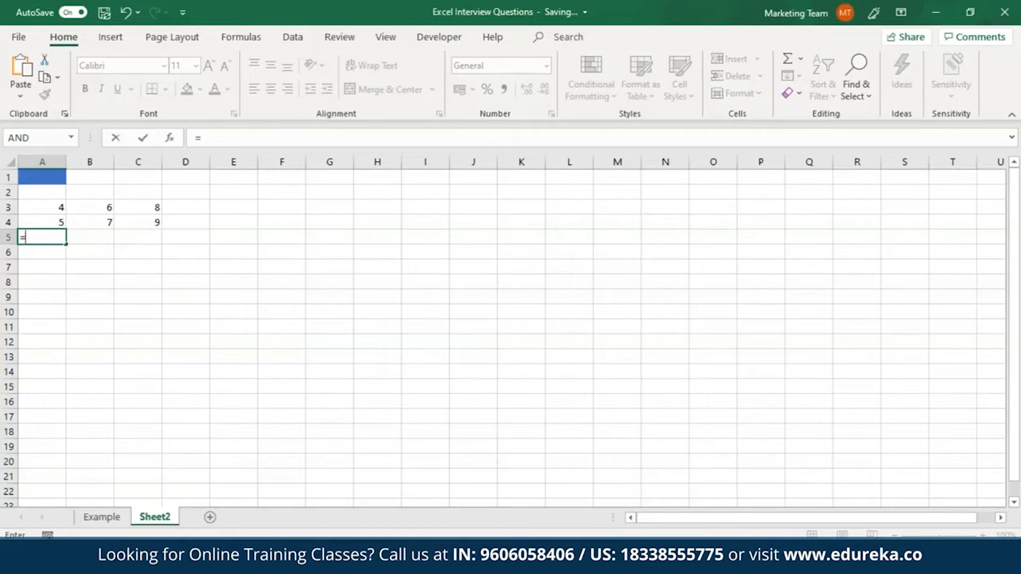
click(54, 206)
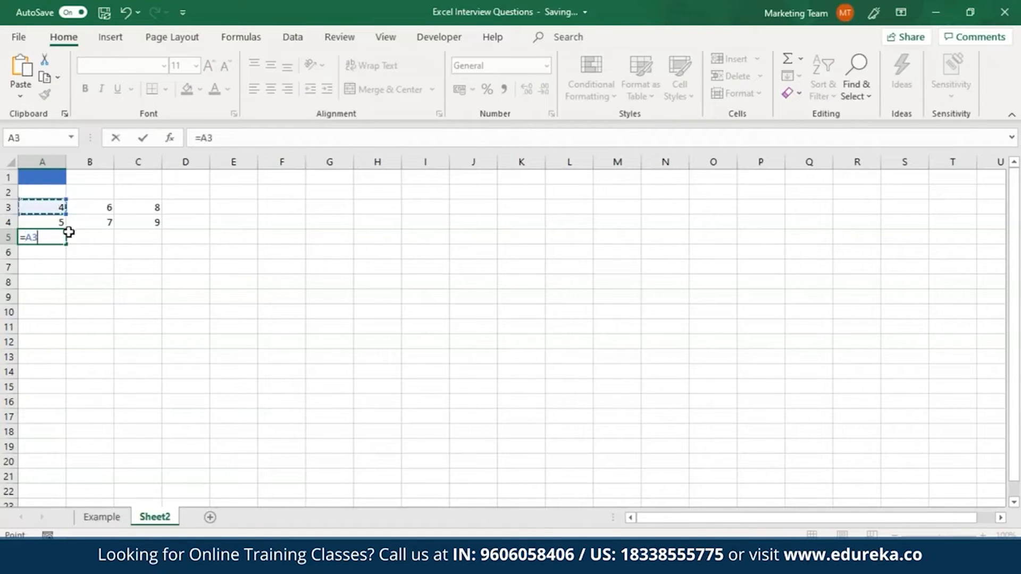
text(+)
click(51, 222)
key(Return)
- Copy the A5 formula across to B5:C5 and compare the relative references in A5 and B5
click(48, 238)
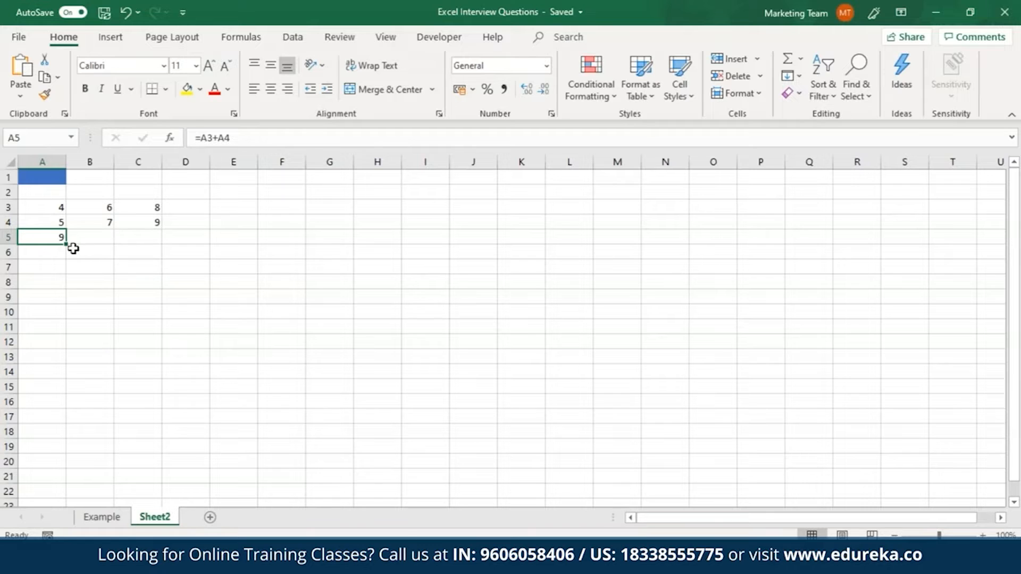
drag(67, 245, 154, 243)
click(103, 237)
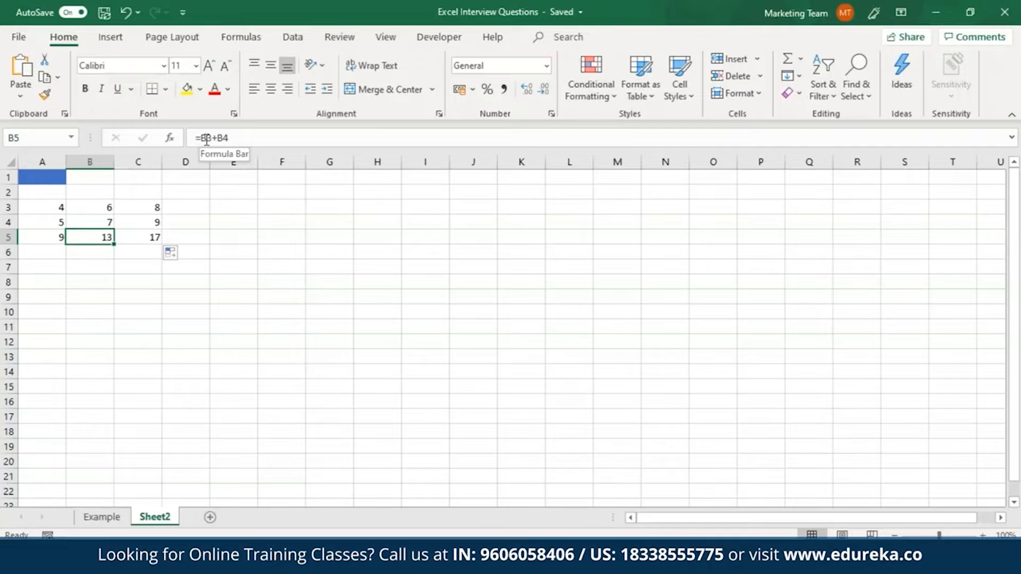
click(56, 239)
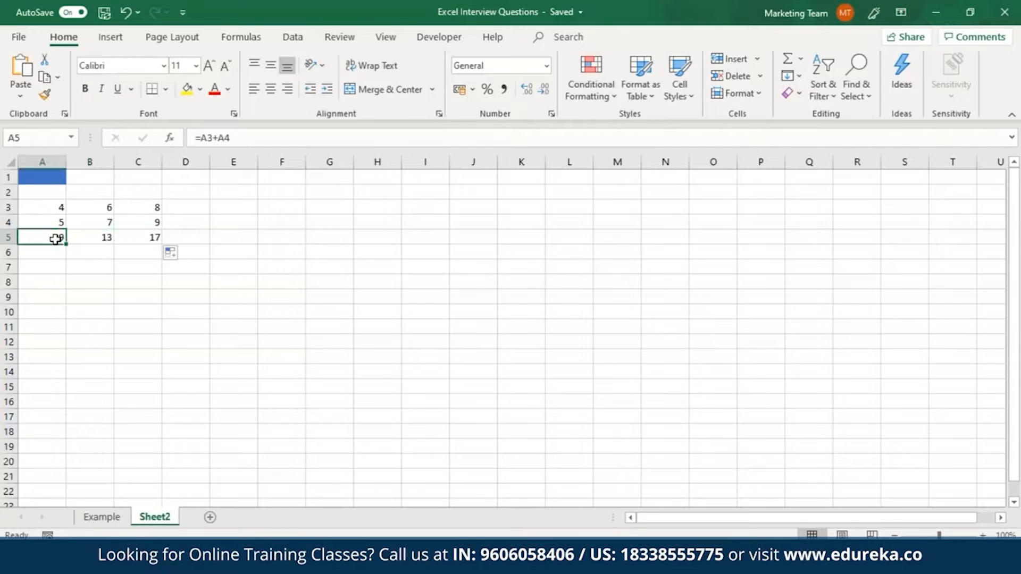
- Build the formula =A3+A4+A5 in cell A7
click(52, 272)
text(=)
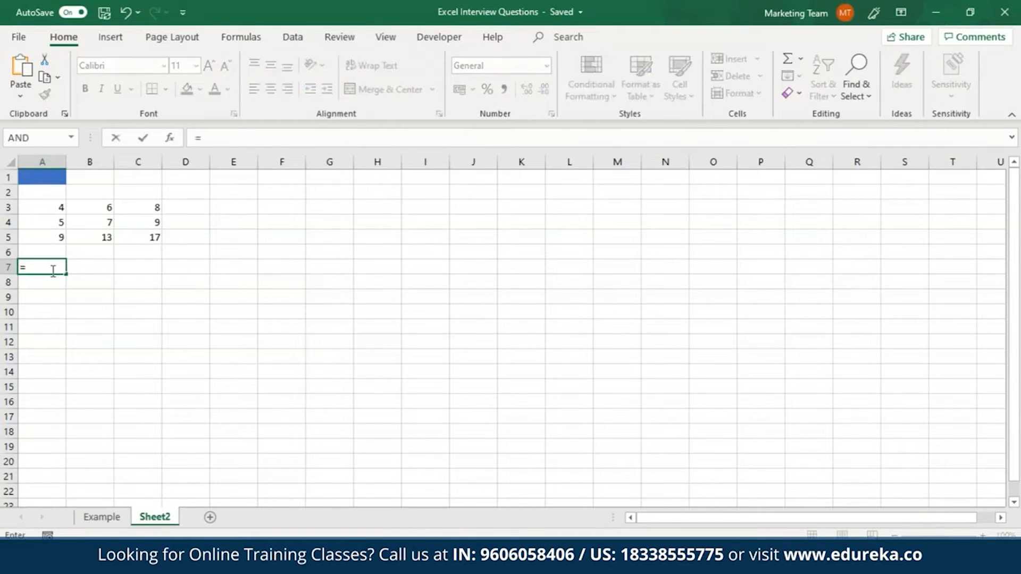
click(58, 207)
text(+)
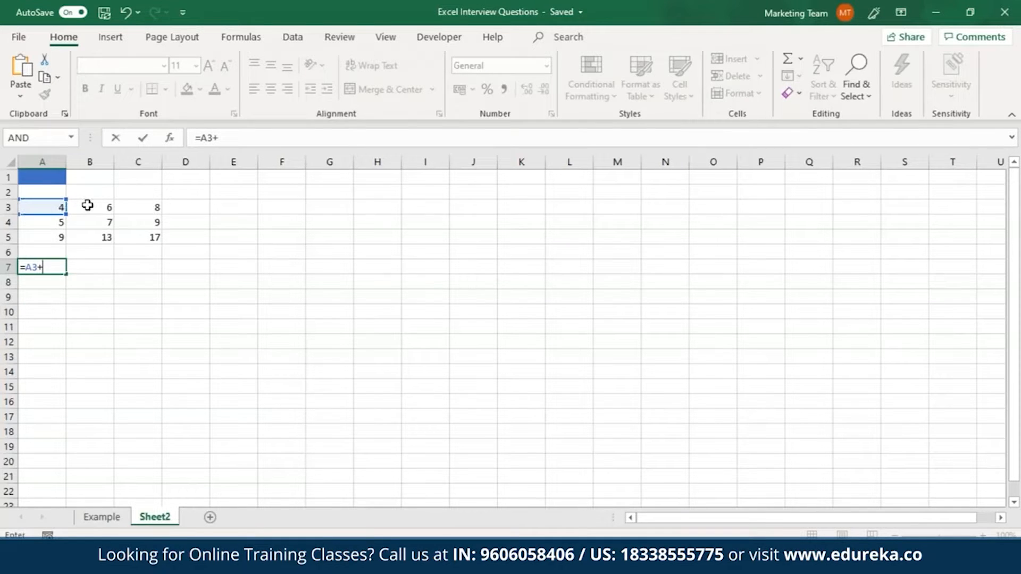
click(51, 221)
text(+)
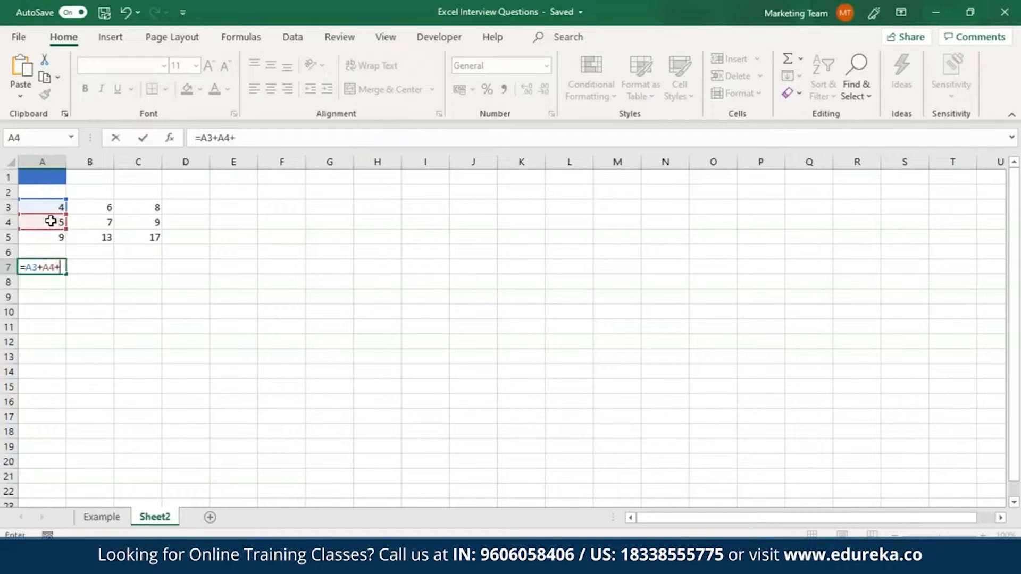
click(54, 239)
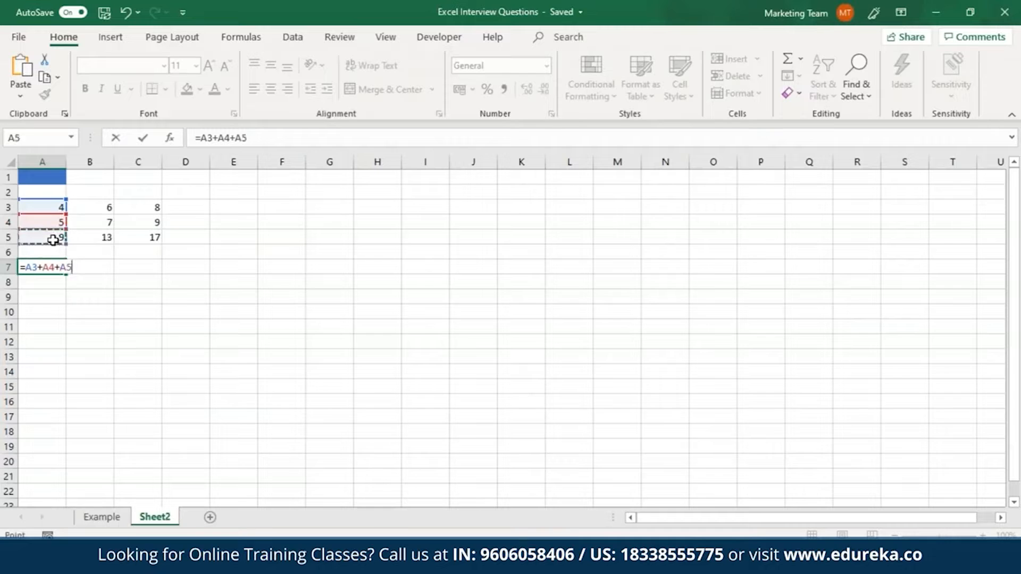
- Make every reference in the A7 formula absolute so that it reads =$A$3+$A$4+$A$5, and enter it
click(26, 267)
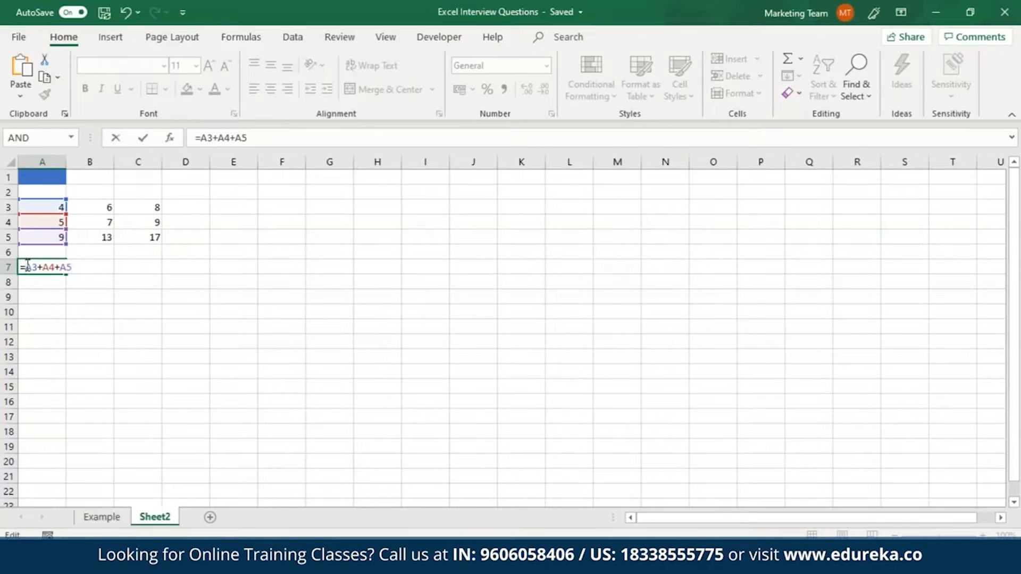
key(F4)
key(Right)
key(F4)
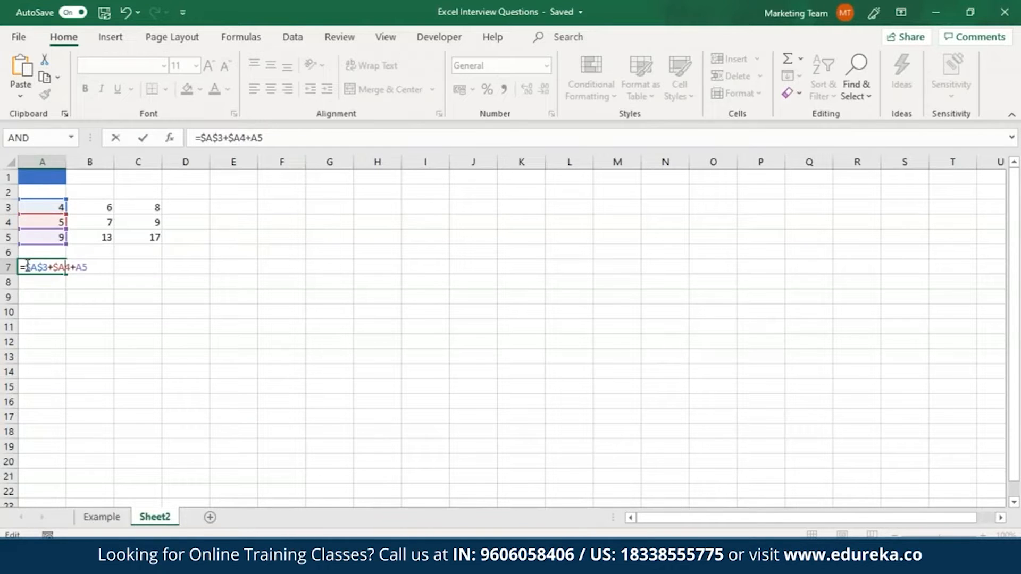
key(Right)
key(Right)
key(Left)
text($)
key(Right)
text(4)
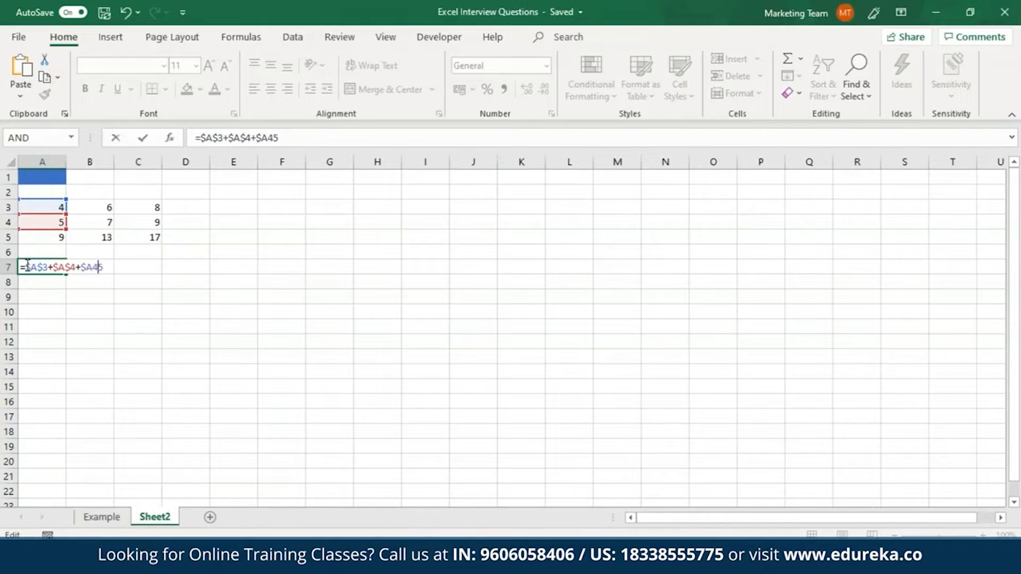
key(BackSpace)
text($)
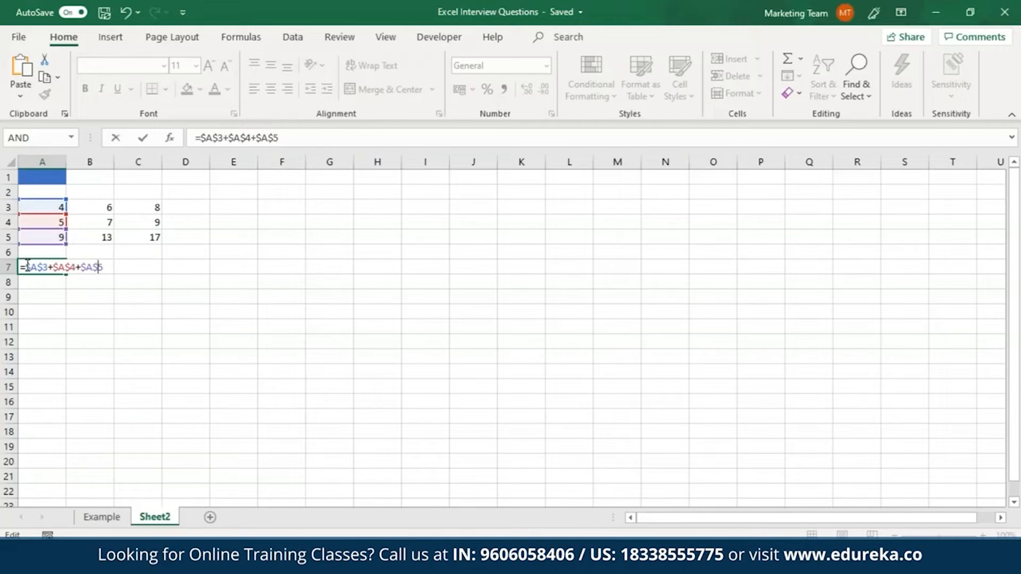
key(Return)
- Copy the A7 formula across to B7:C7 and inspect the copied formula in B7
click(42, 271)
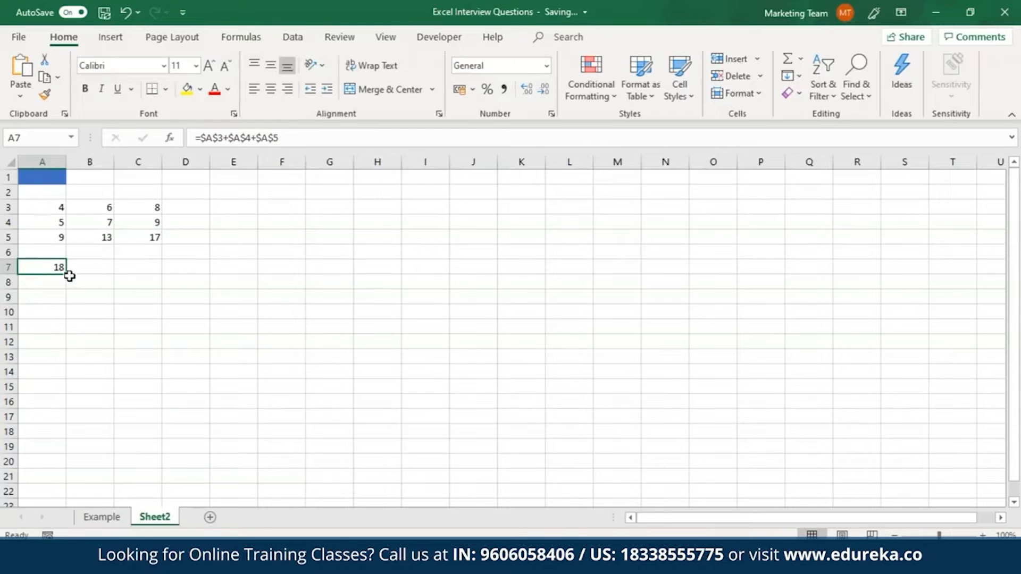
drag(67, 275, 151, 267)
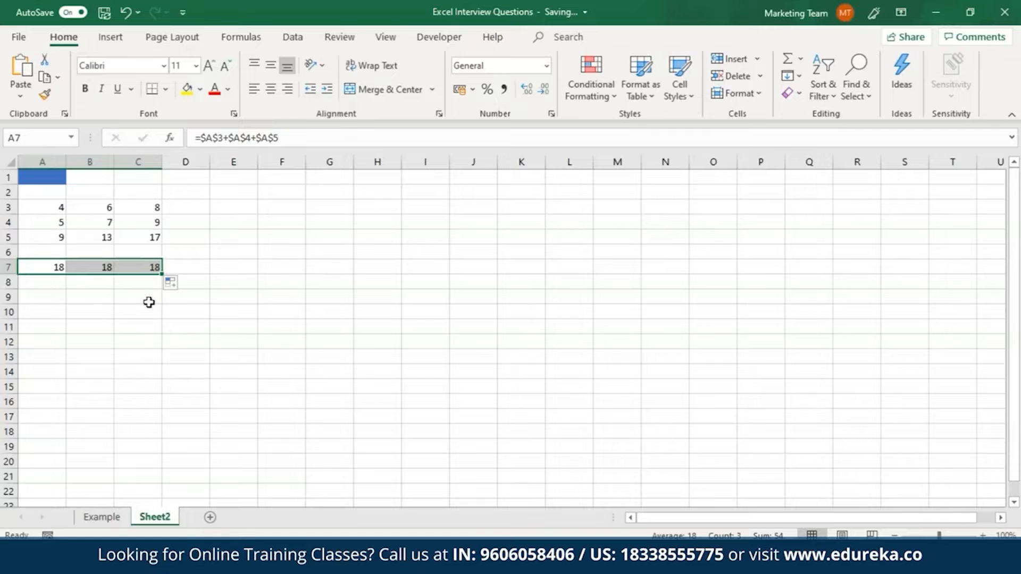
click(104, 271)
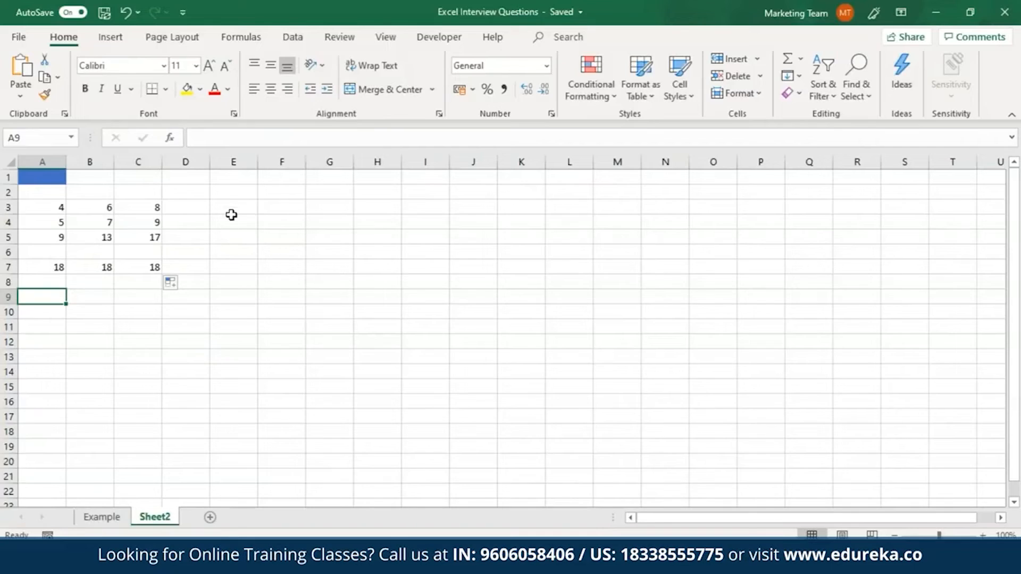
- Begin a formula in cell E3 with the mixed reference A$3 followed by a plus sign
click(220, 208)
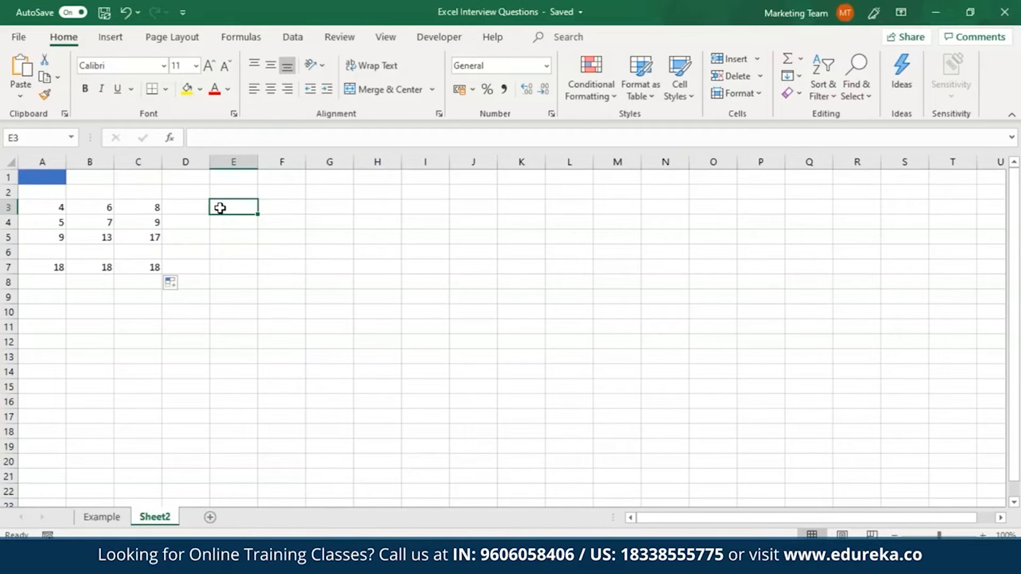
text(=)
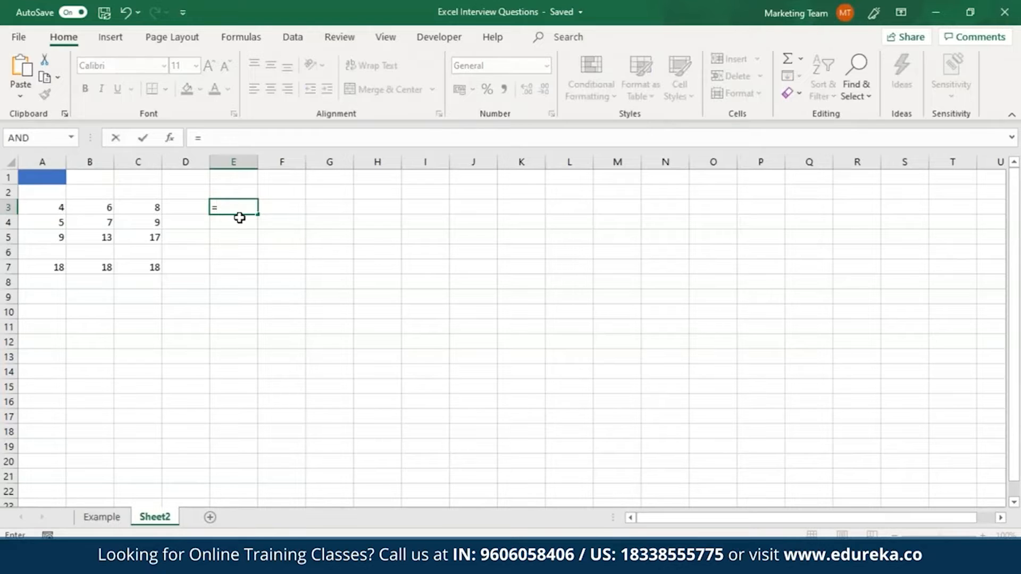
text(A)
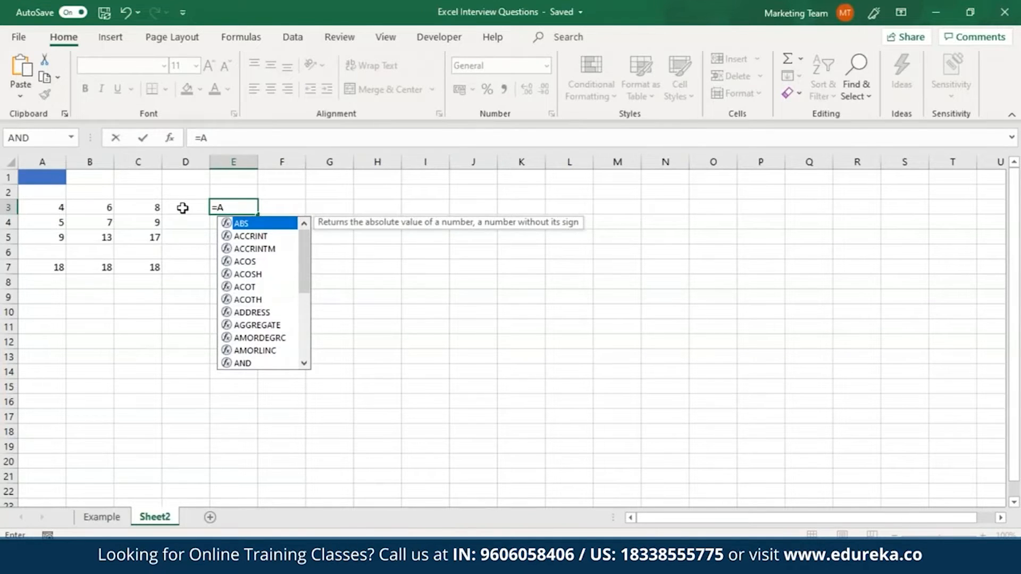
text($3)
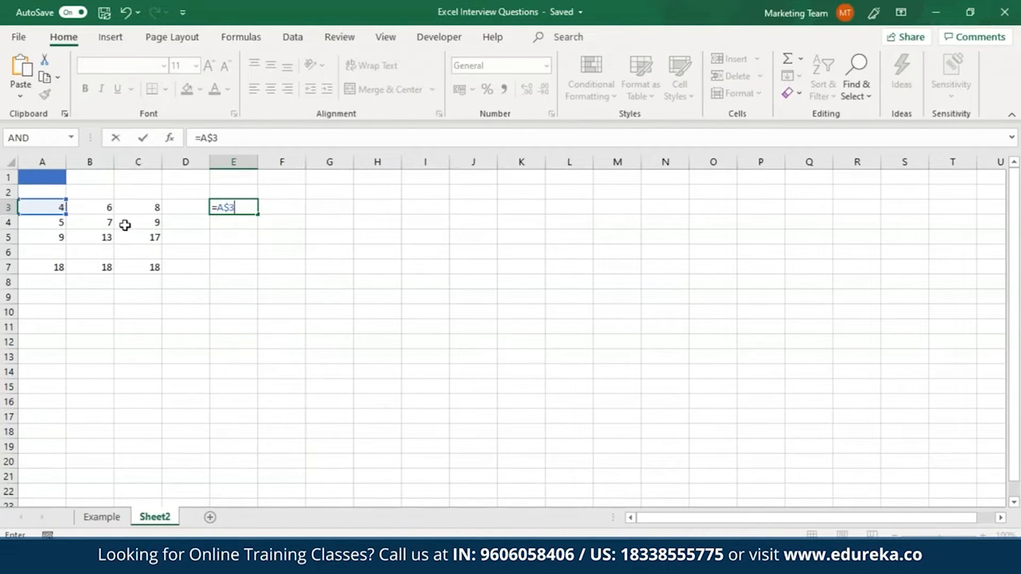
text(+)
click(87, 205)
key(Left)
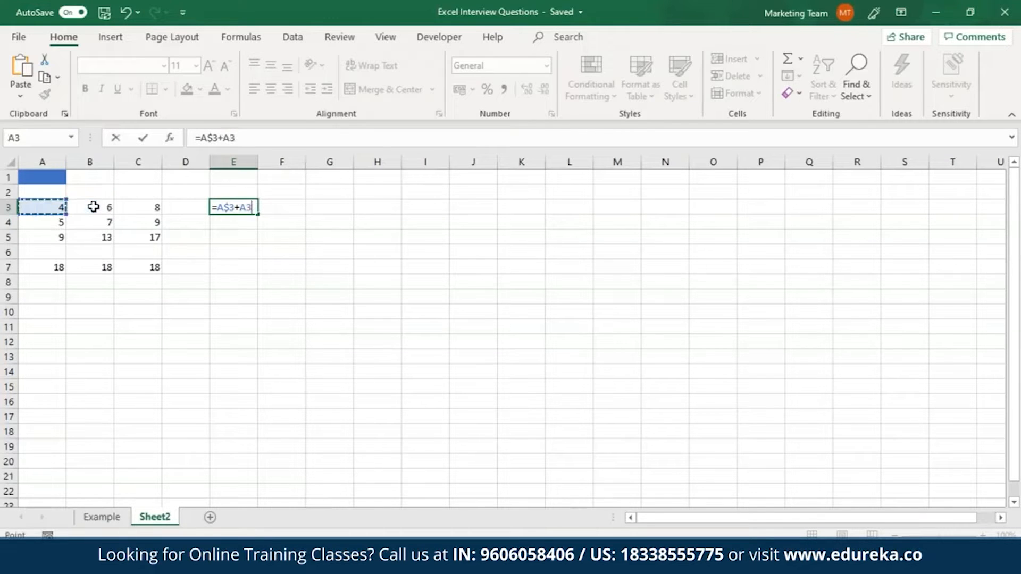
text($)
key(Return)
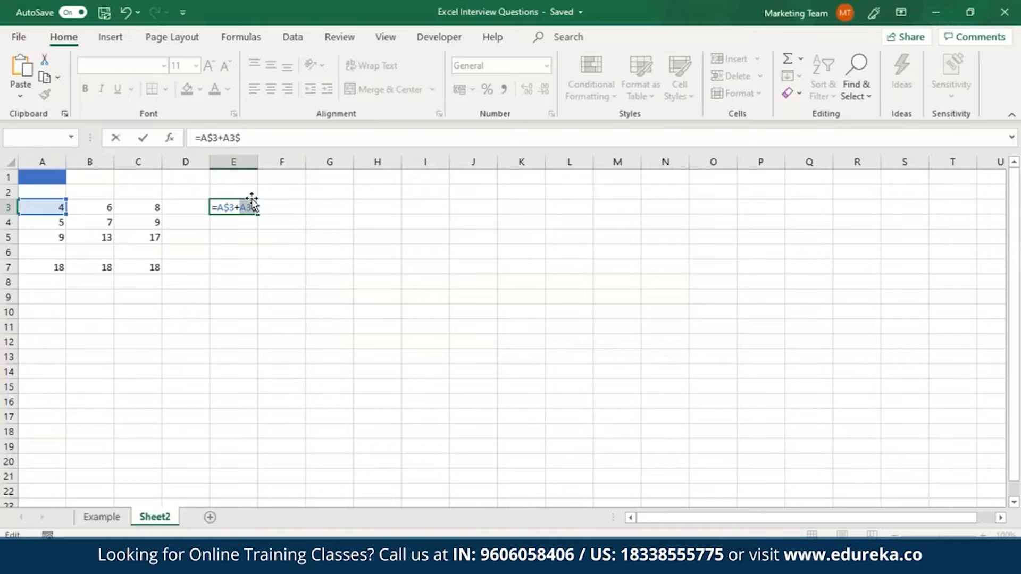
key(BackSpace)
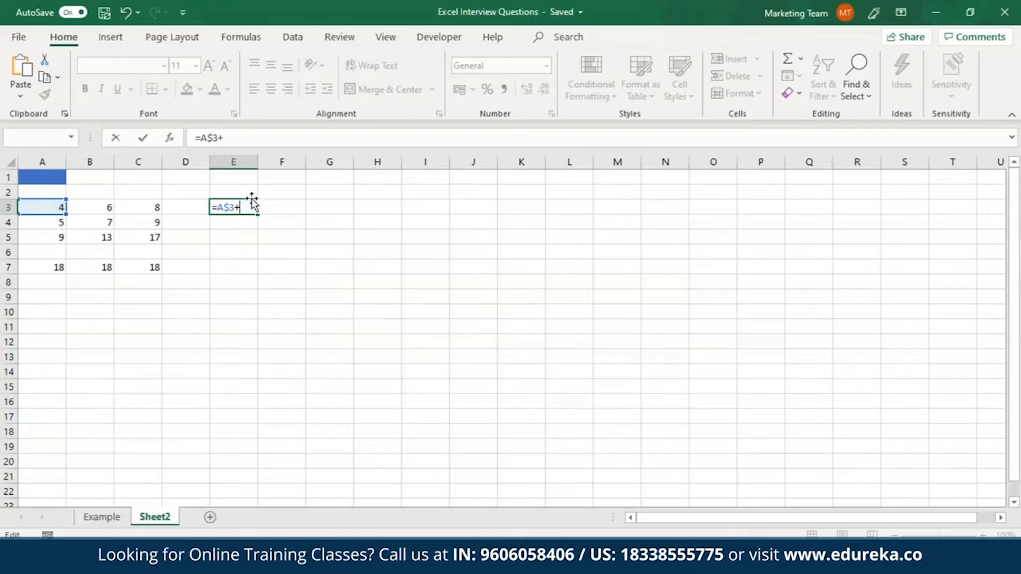
- Complete the E3 formula as =A$3+B$3 and copy it down to E4
click(106, 208)
key(Left)
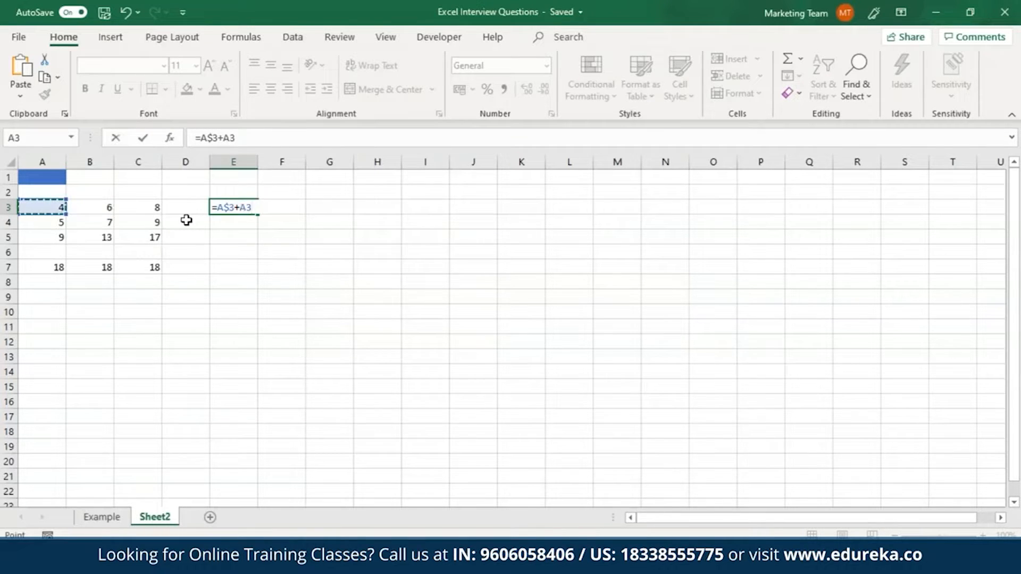
key(Right)
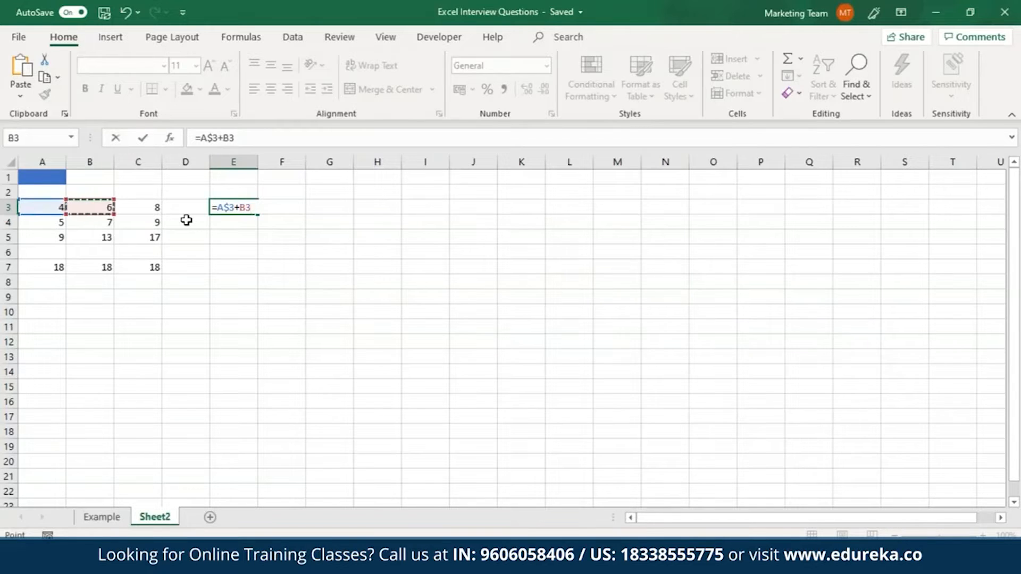
click(246, 204)
text($)
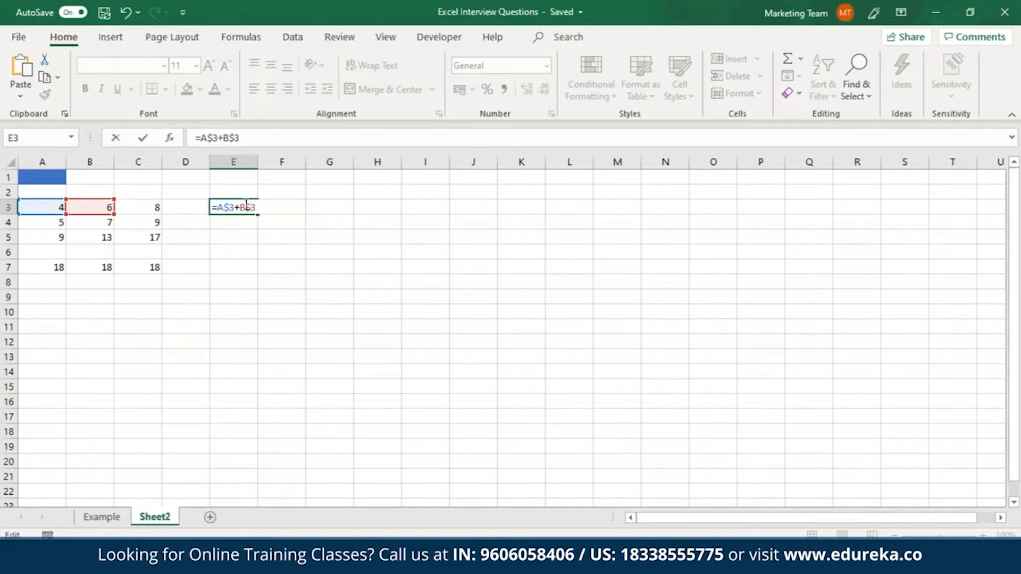
key(Return)
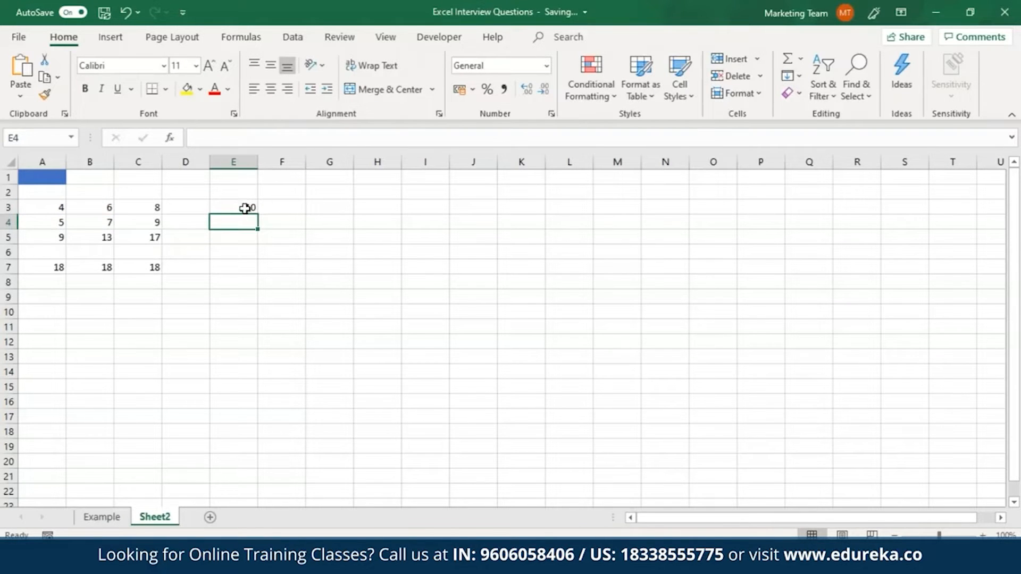
click(245, 205)
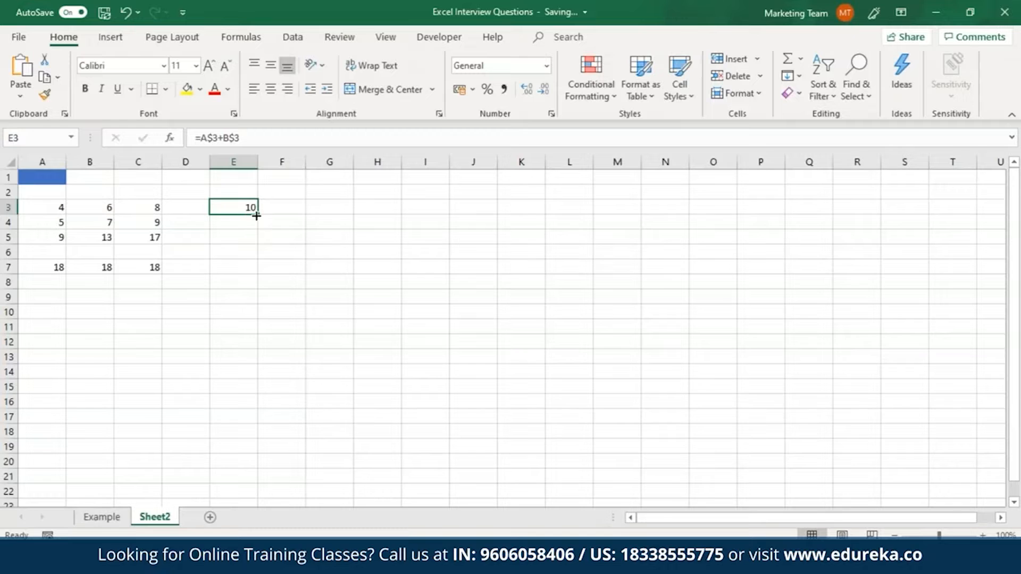
drag(257, 215, 257, 229)
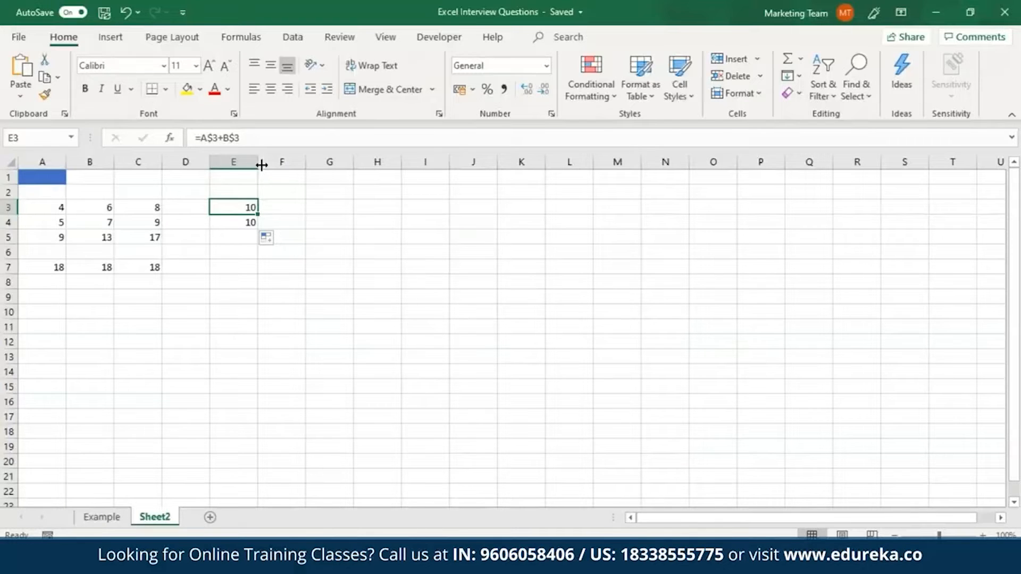
- Set E3:E4 to Hidden in the cell protection settings and check the formula of each cell
mouse_move(237, 201)
mouse_down()
mouse_move(245, 226)
mouse_move(239, 209)
mouse_up()
drag(239, 208, 242, 222)
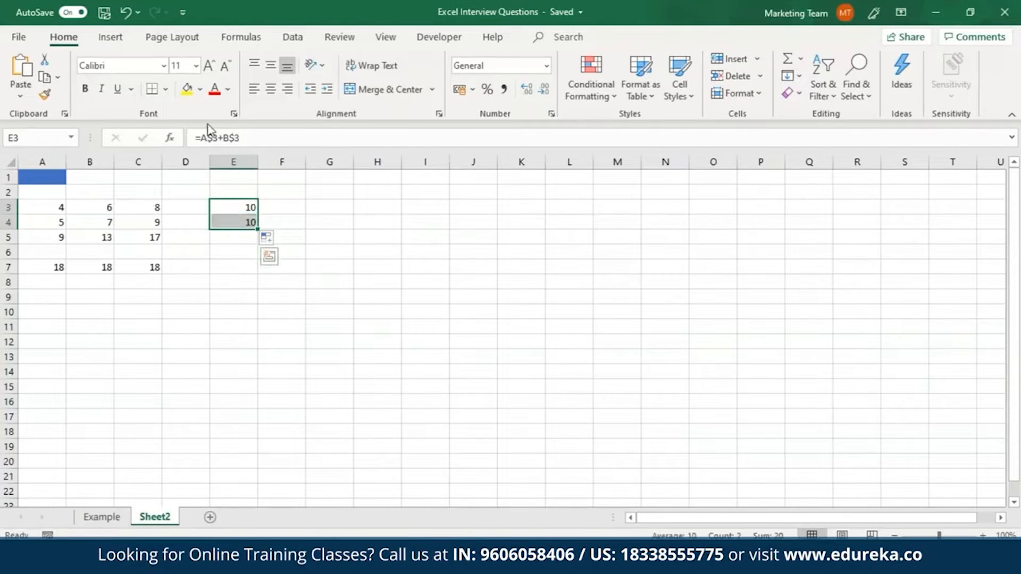
click(235, 114)
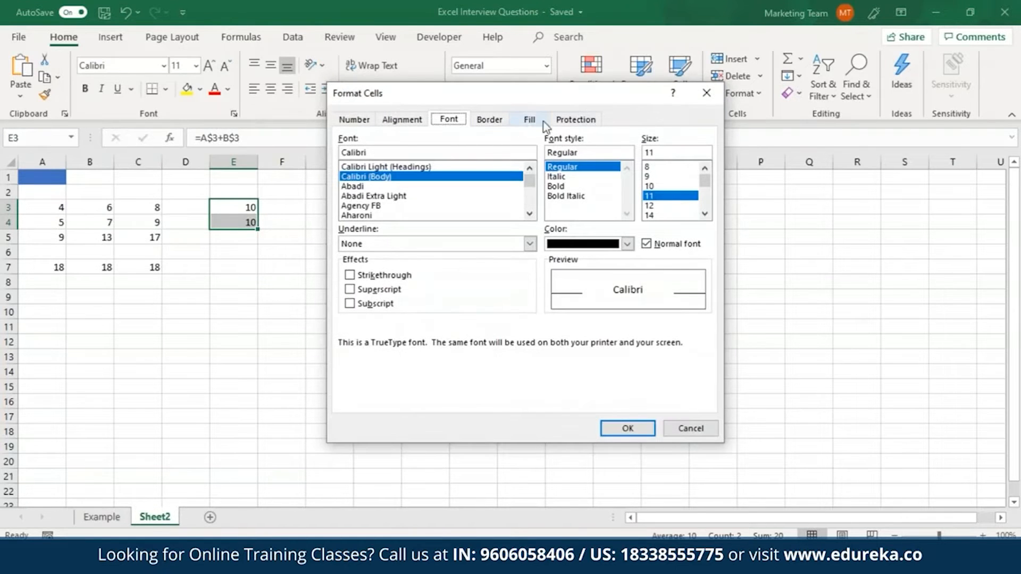
click(569, 122)
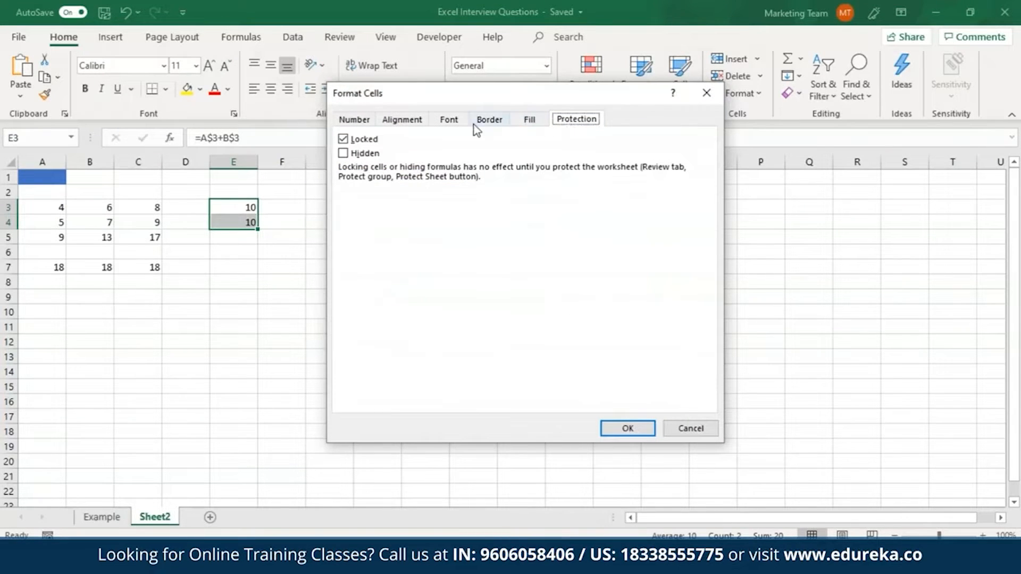
click(342, 157)
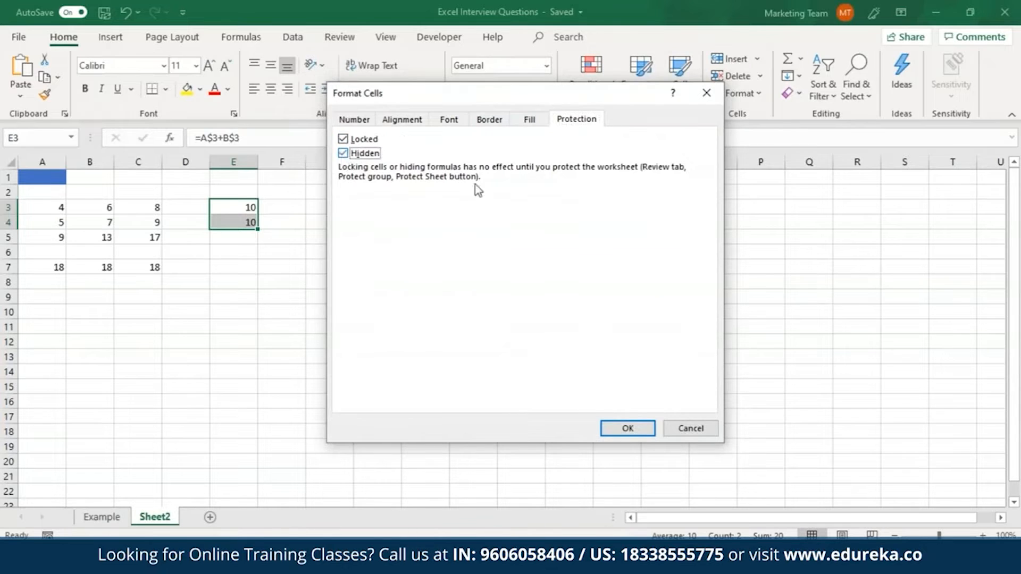
click(627, 430)
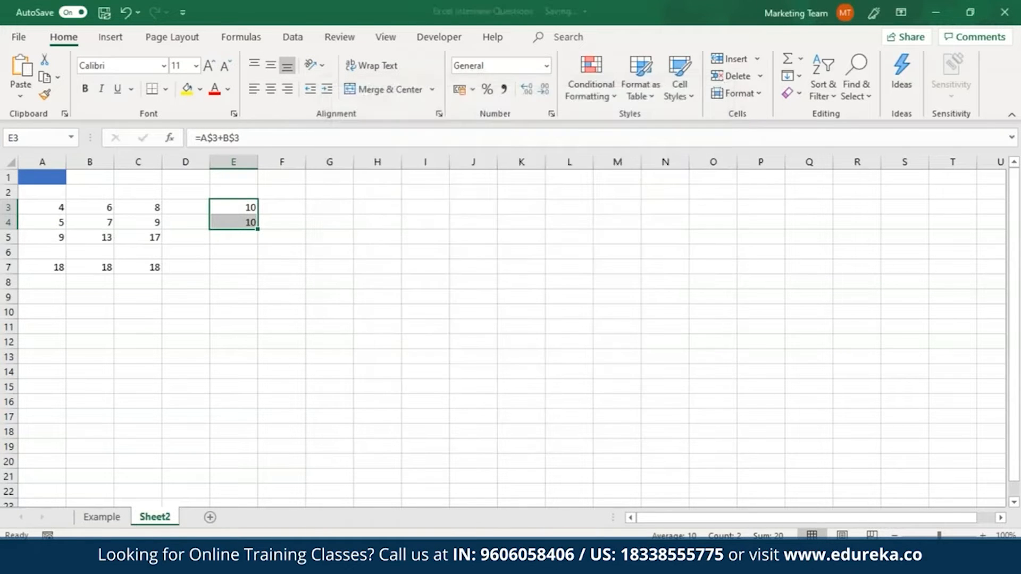
click(236, 210)
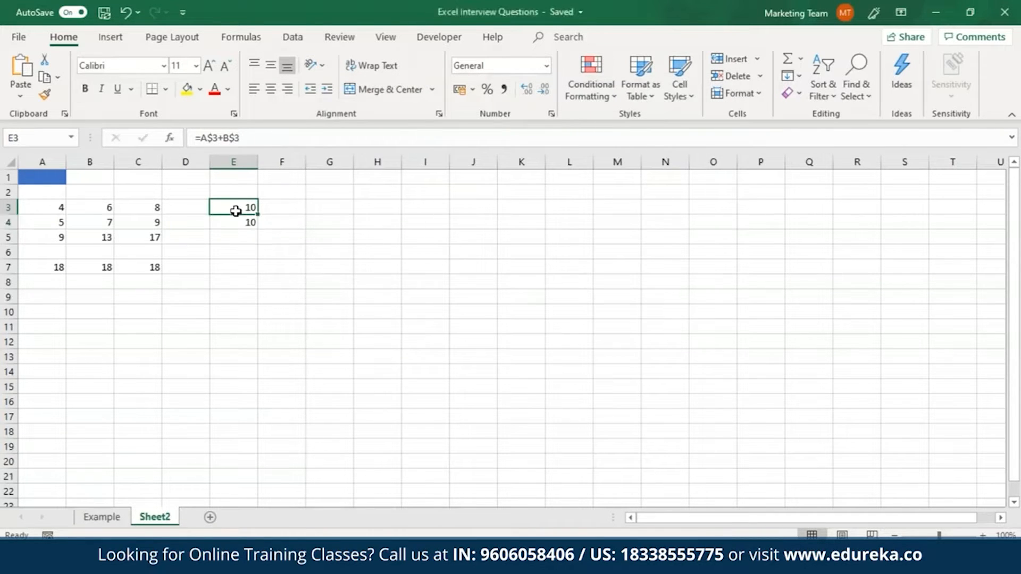
click(237, 222)
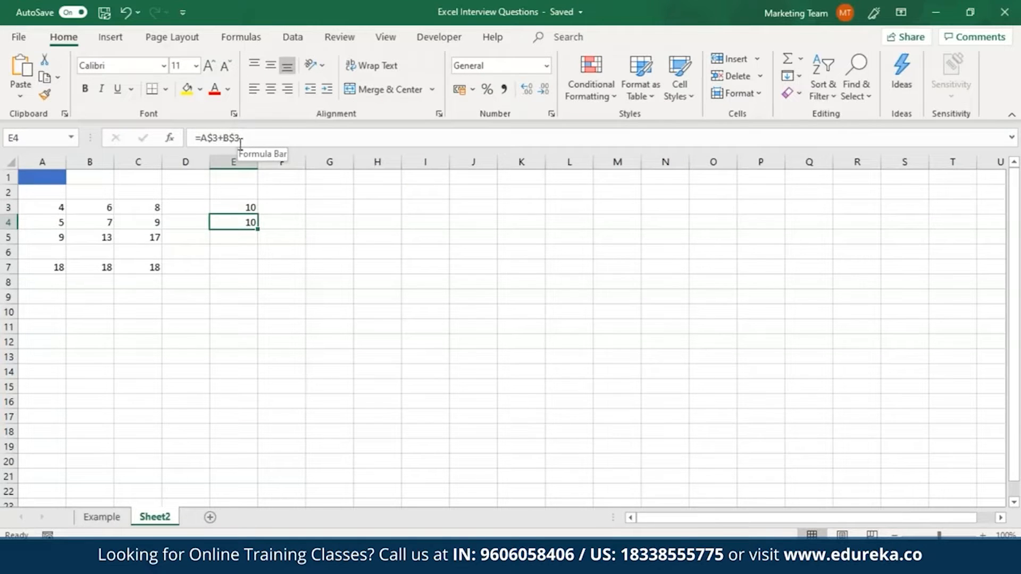
click(229, 210)
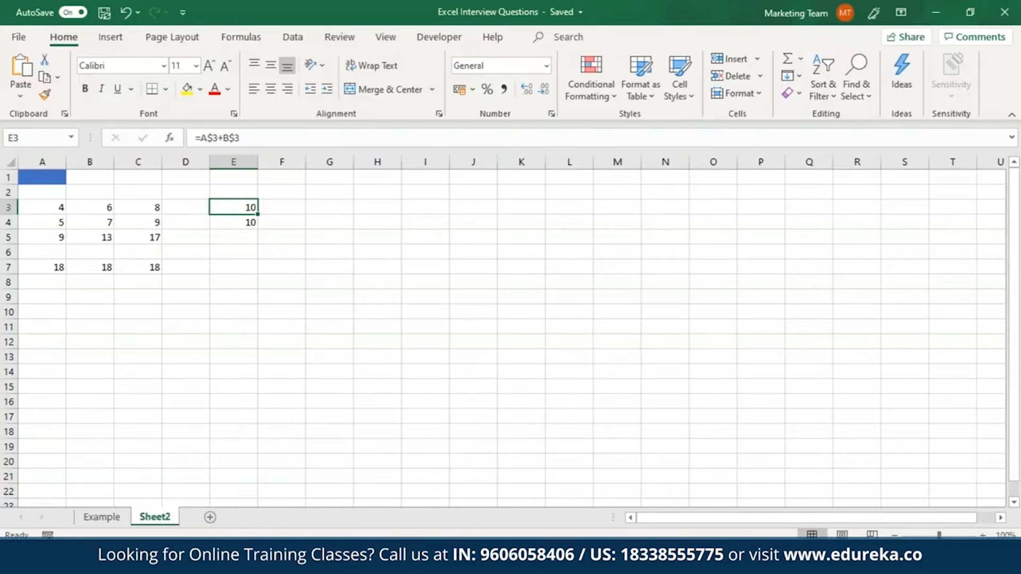
- Protect Sheet2 with an unprotect password, keeping the default permissions, and confirm the password
click(345, 36)
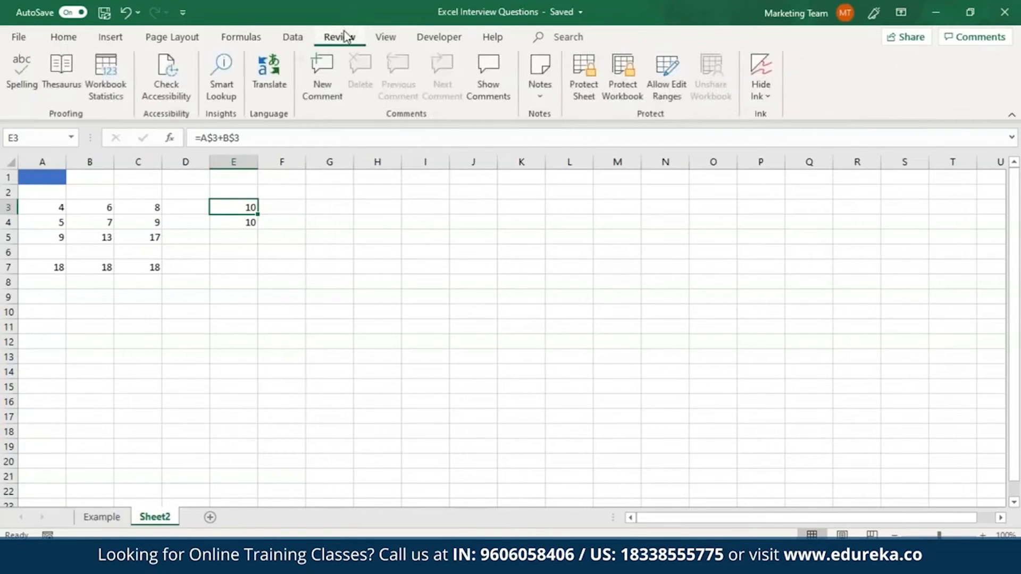
click(596, 93)
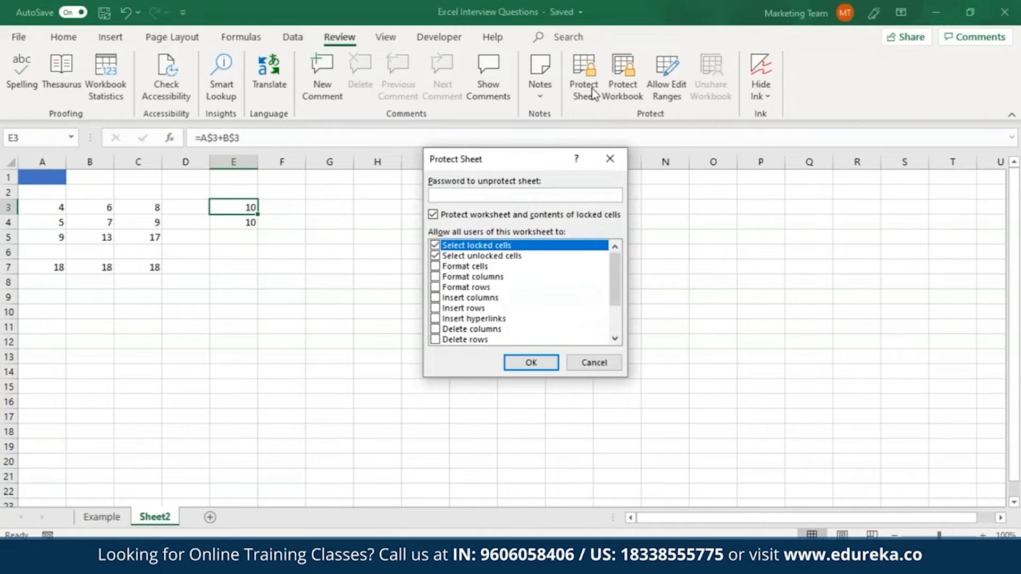
text(**********)
key(Return)
text(**********)
key(Return)
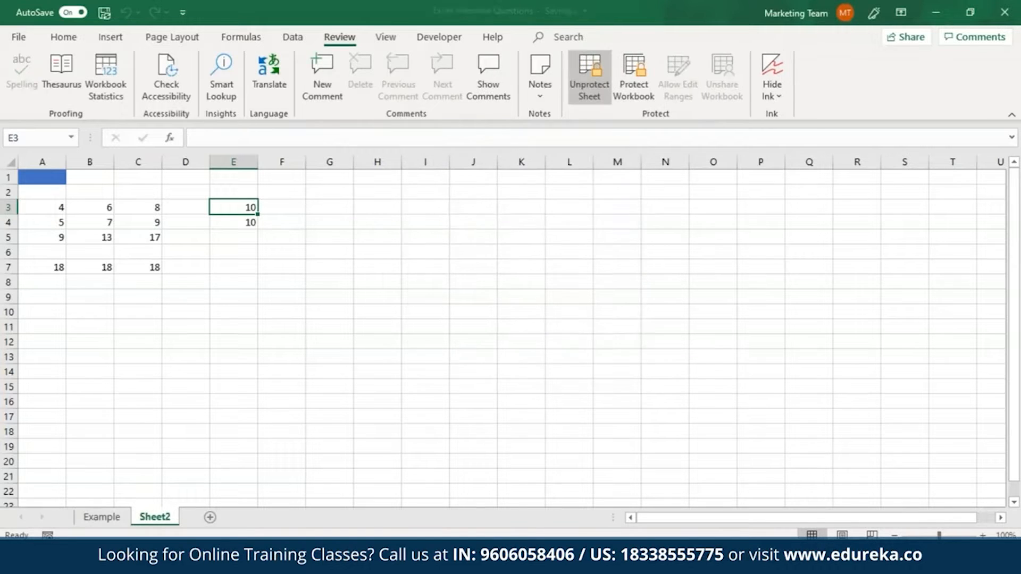
- Check whether formulas are shown for the hidden cells E3 and E4 compared with C7
click(240, 223)
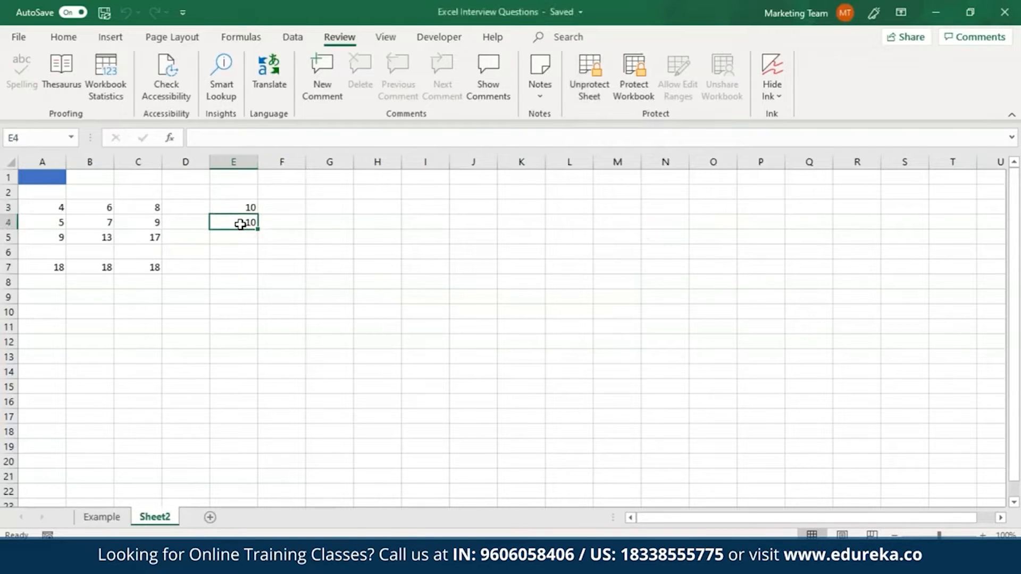
click(238, 206)
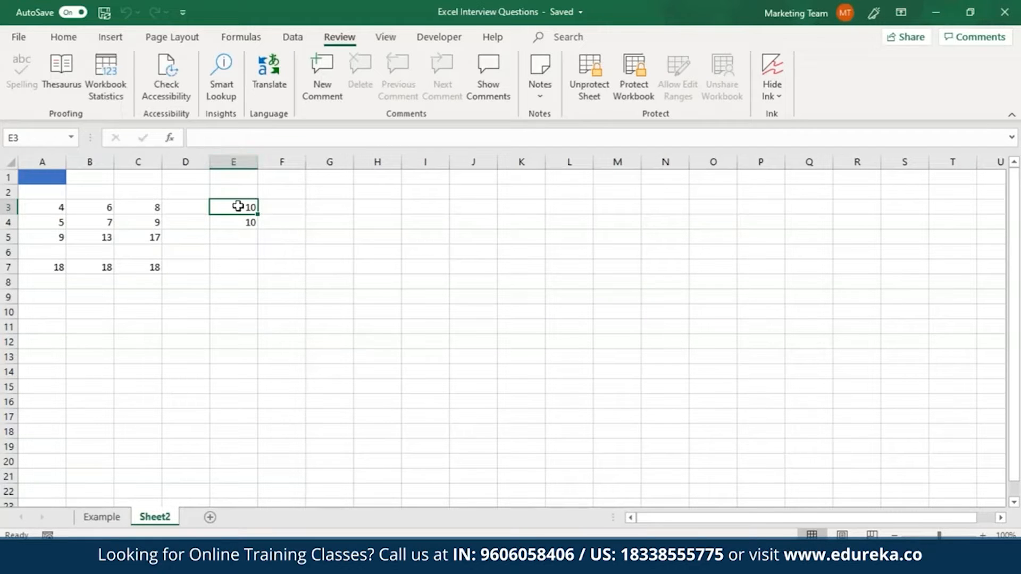
click(234, 225)
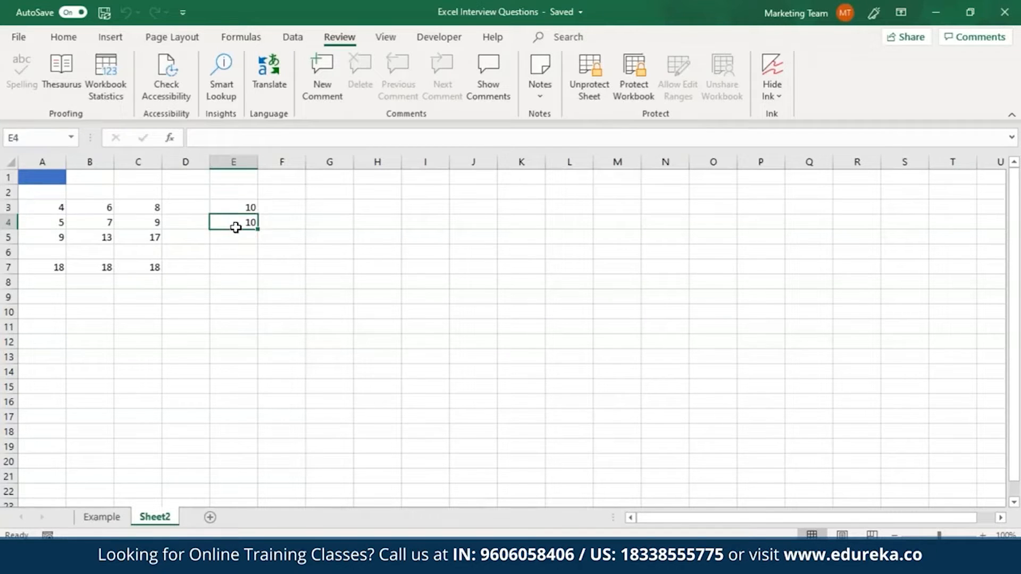
click(152, 268)
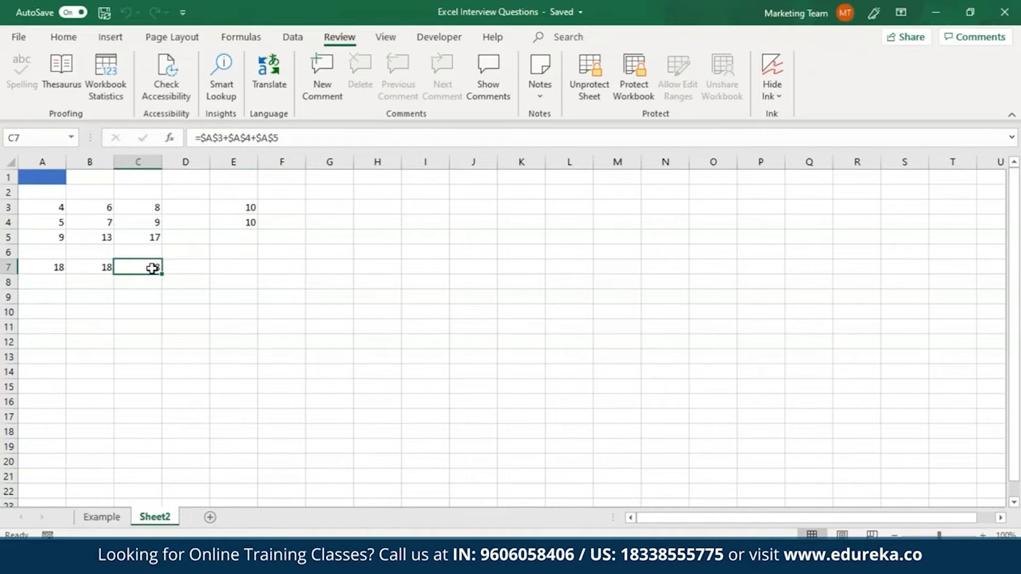
- Check hidden cell E3 for a visible formula and start removing the protection from Sheet2
click(253, 209)
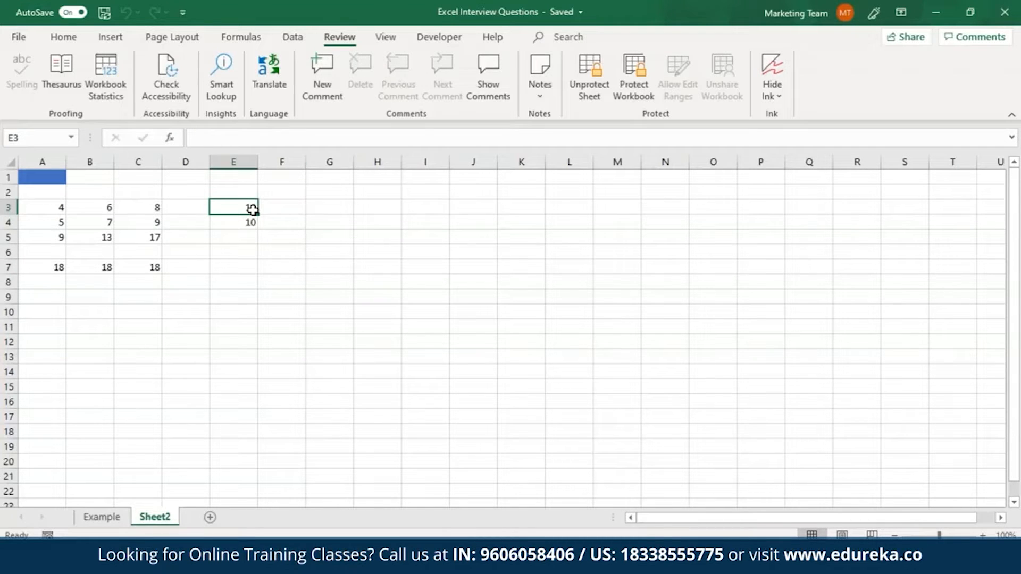
click(577, 86)
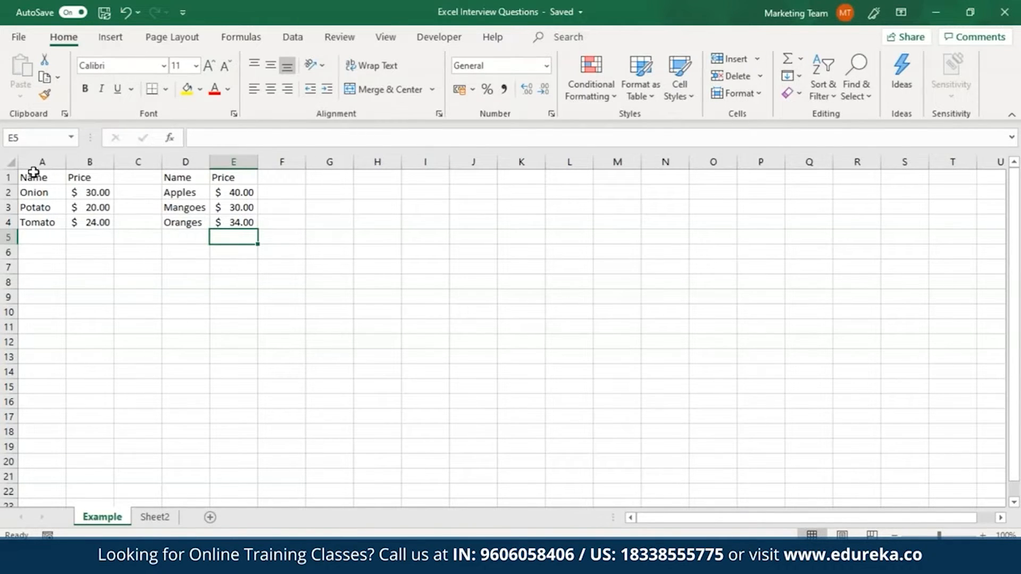
- Define the workbook-scope name Veggies for the range A1:B4 on the Example sheet
drag(33, 177, 95, 226)
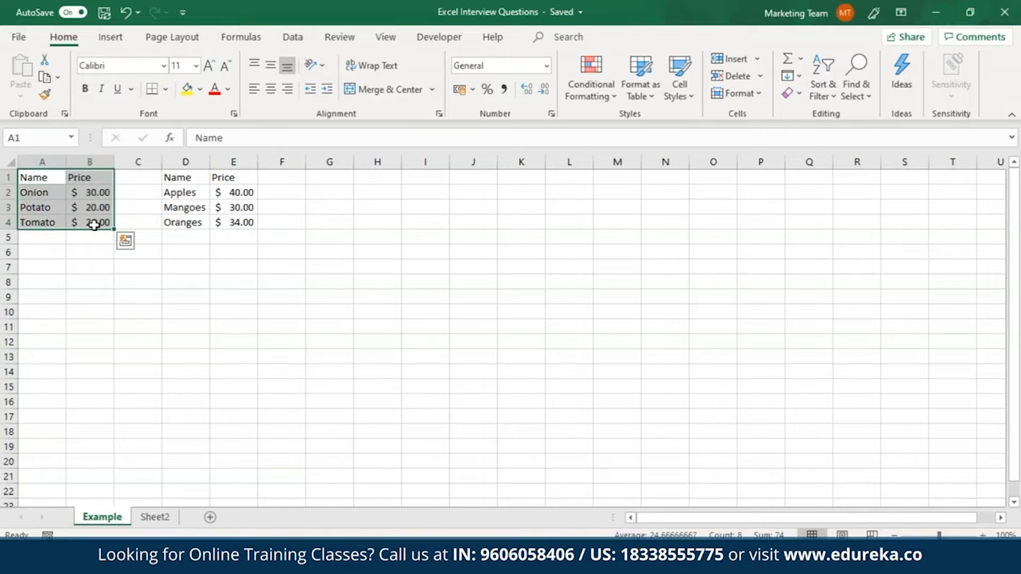
click(249, 40)
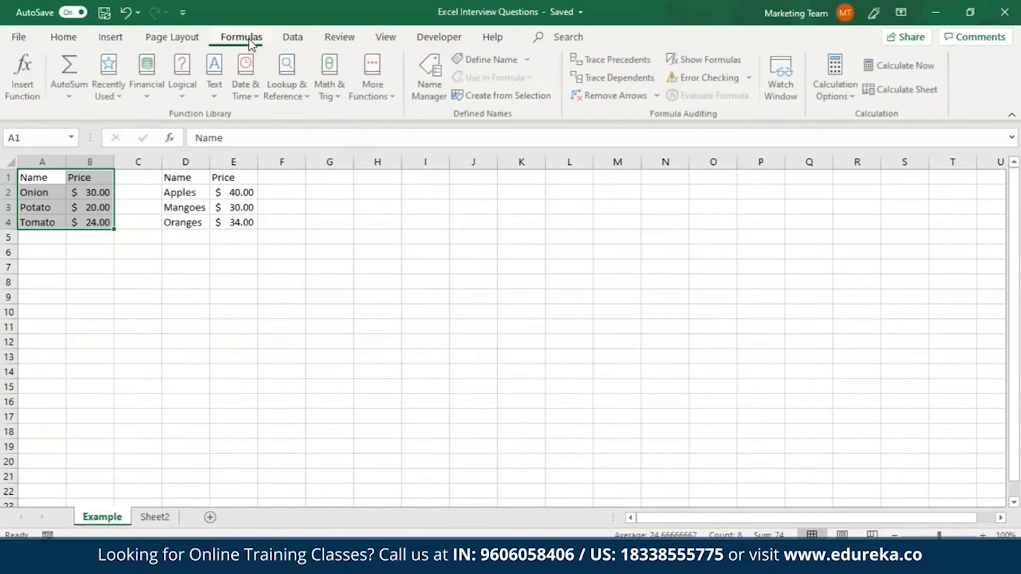
click(523, 62)
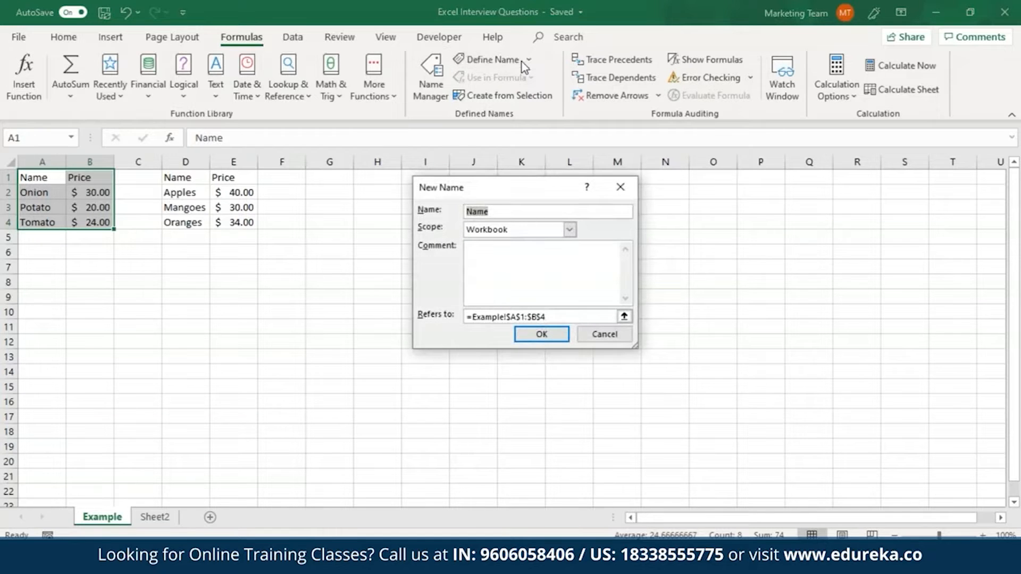
text(Veggies)
click(539, 335)
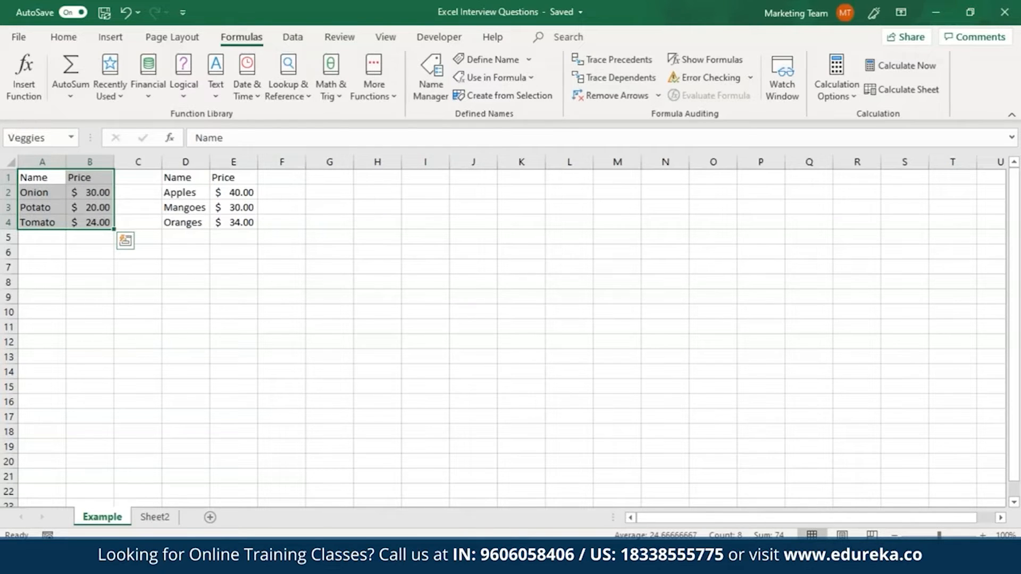
- Define the workbook-scope name Fruits for the range D1:E4 and reselect both tables to check their names
drag(178, 178, 233, 221)
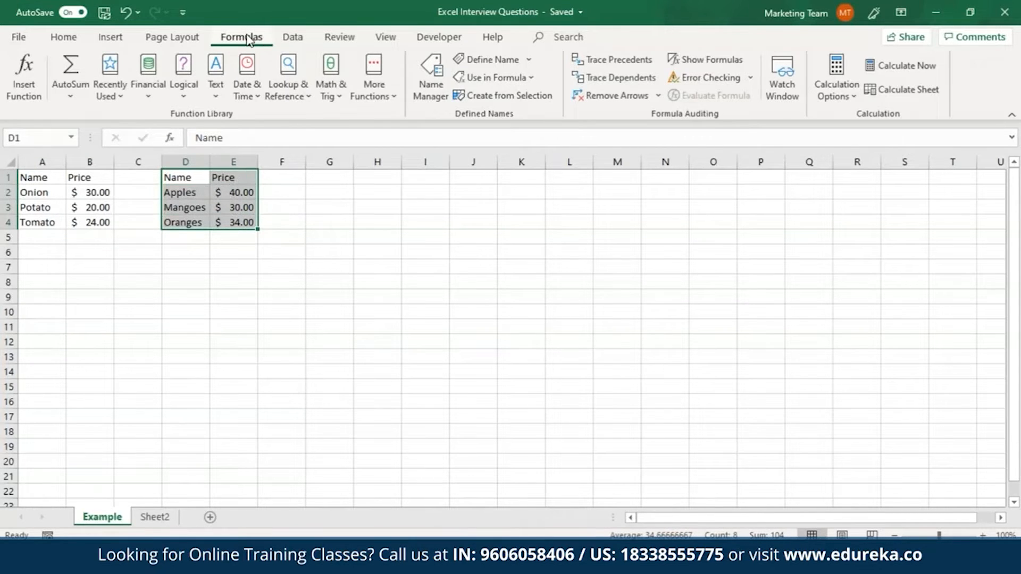
click(500, 61)
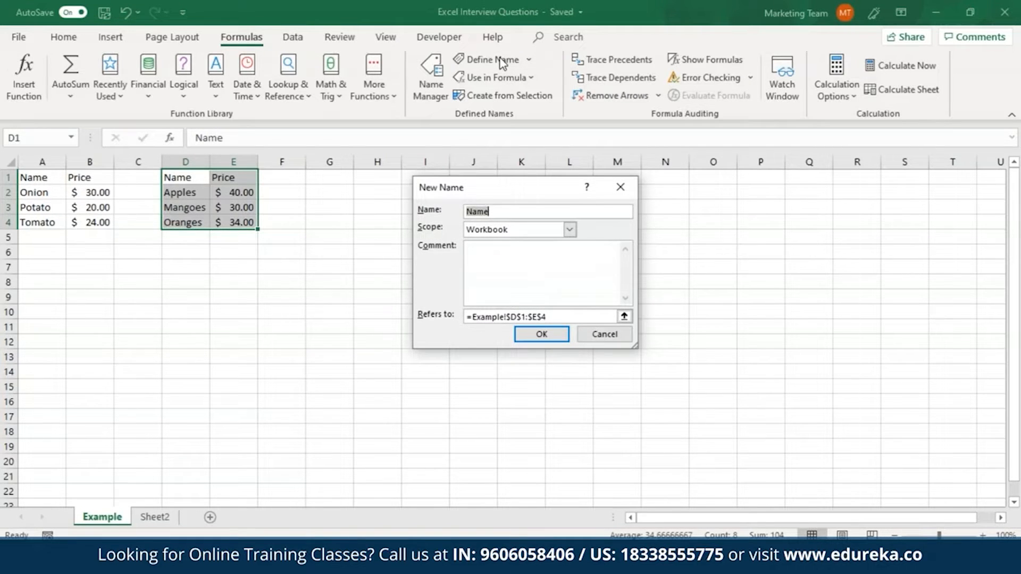
text(Fruits)
click(540, 334)
drag(41, 177, 89, 233)
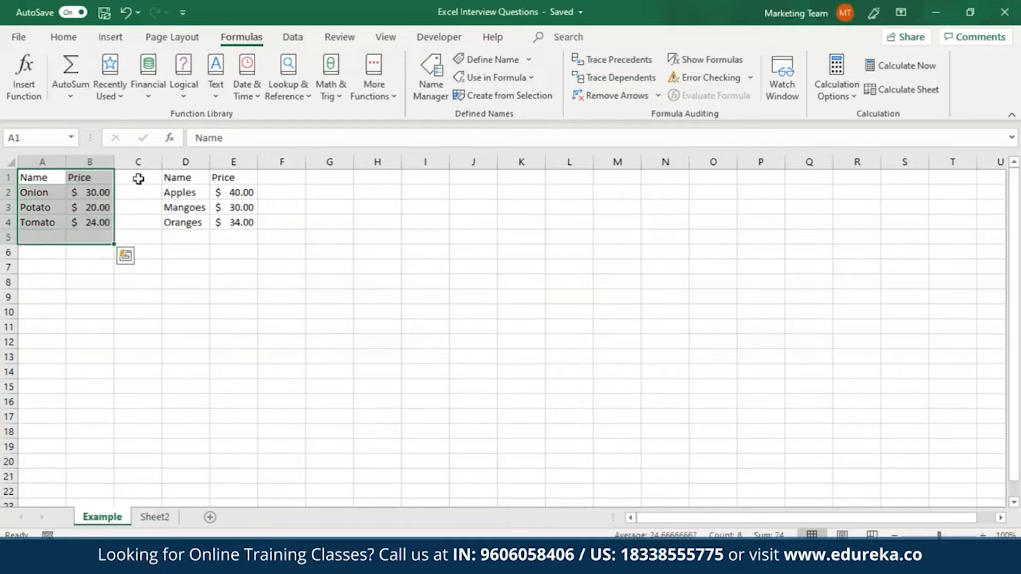
drag(178, 175, 239, 201)
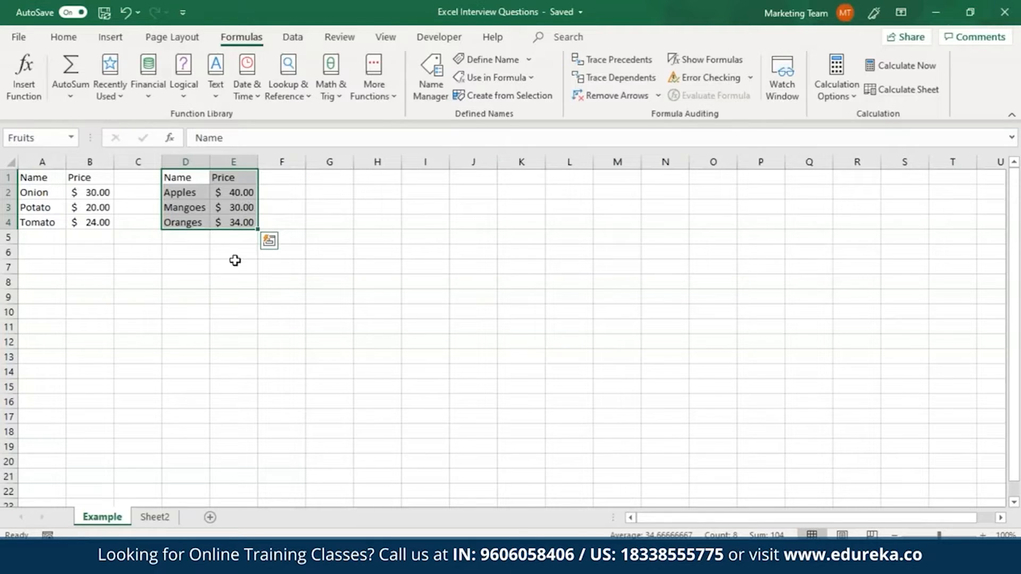
- Add a list data validation to E7 with source =$A$2:$A$4 and check the choices it offers
click(233, 266)
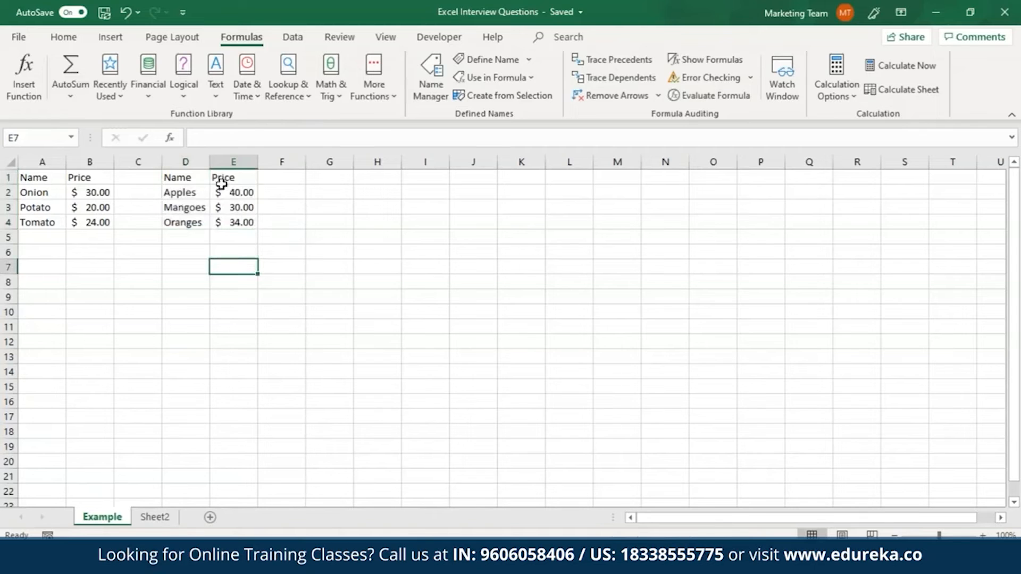
click(293, 36)
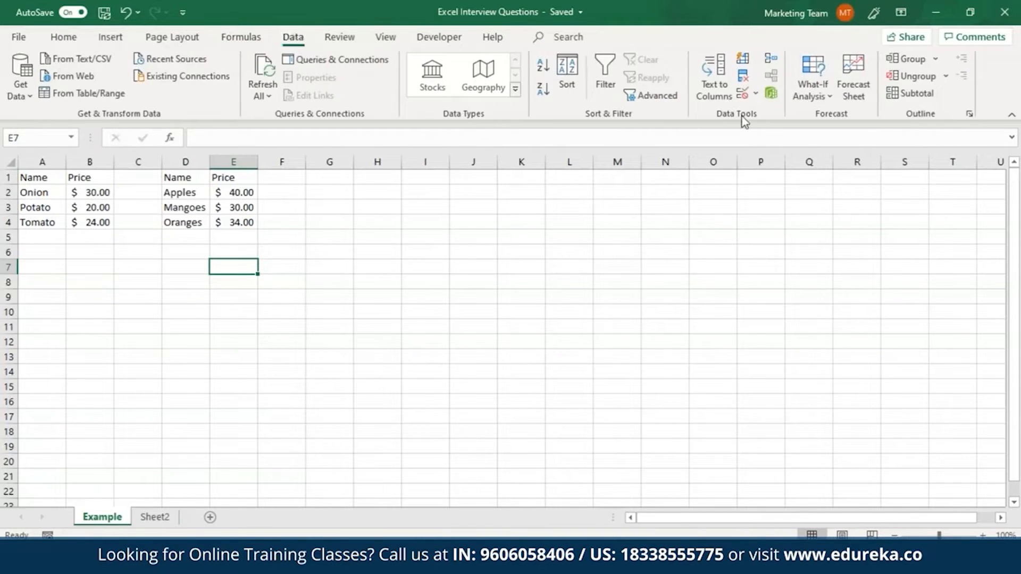
click(762, 96)
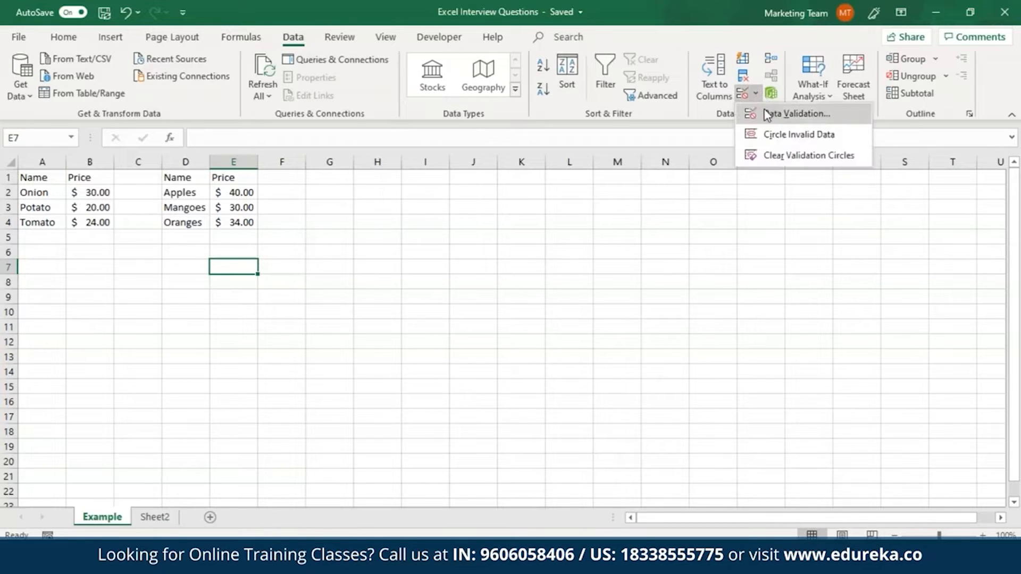
click(766, 113)
click(506, 229)
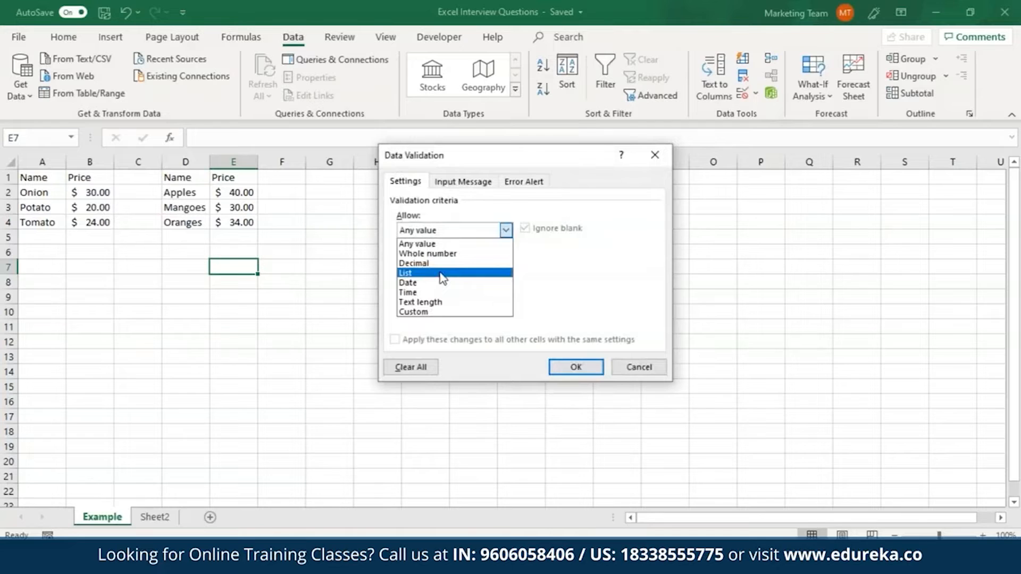
click(442, 273)
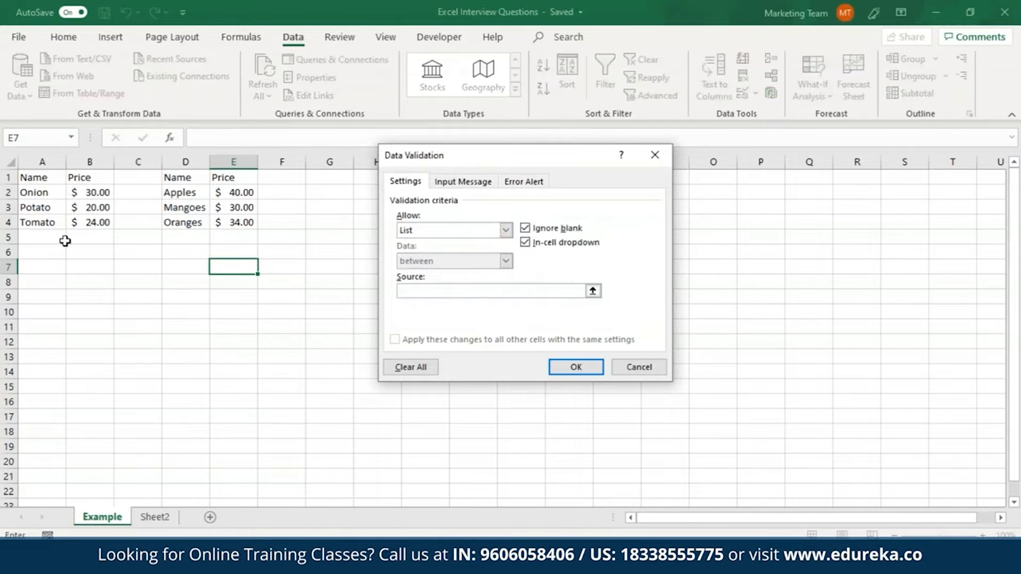
drag(21, 193, 46, 221)
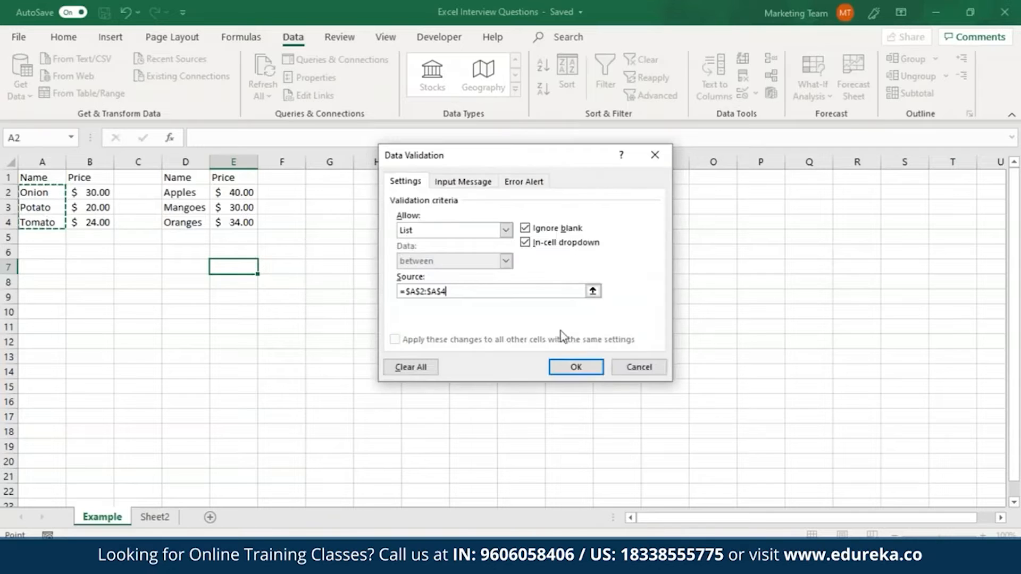
click(577, 368)
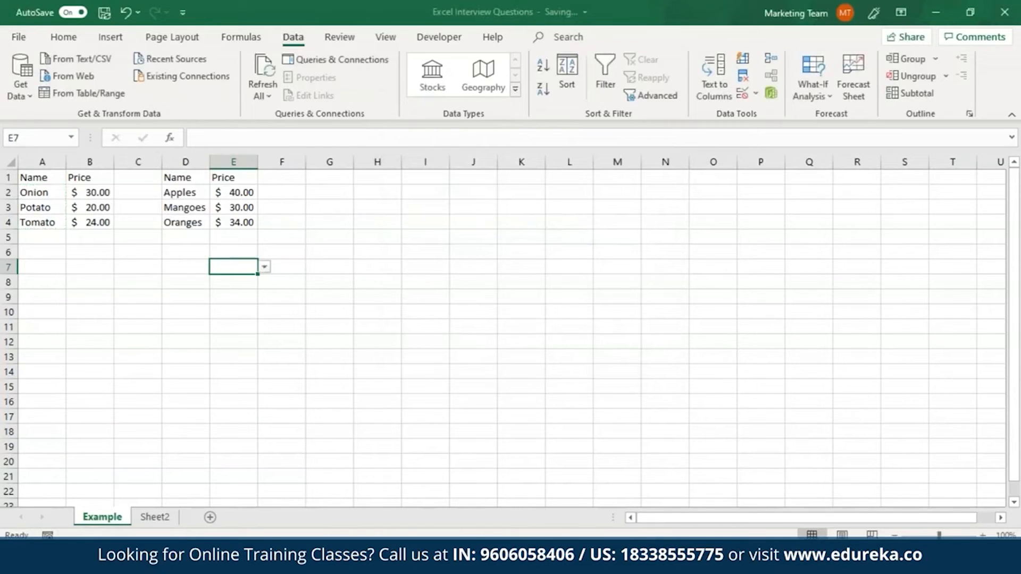
click(264, 267)
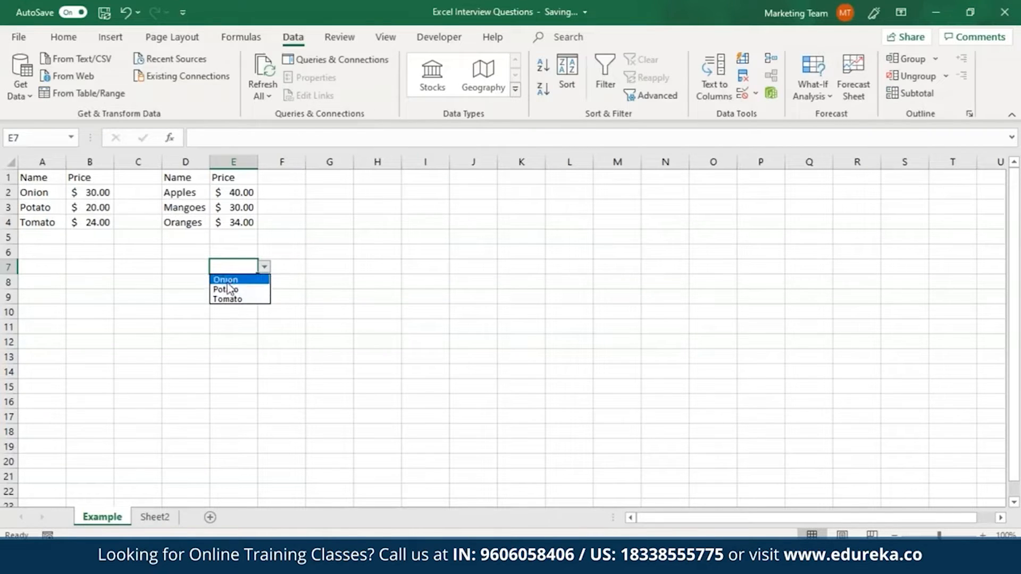
click(263, 268)
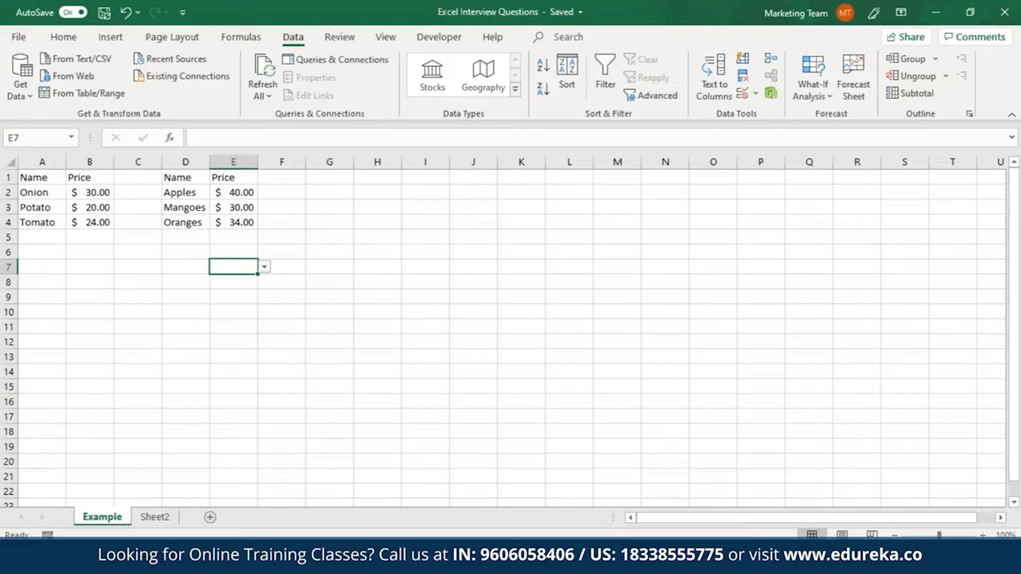
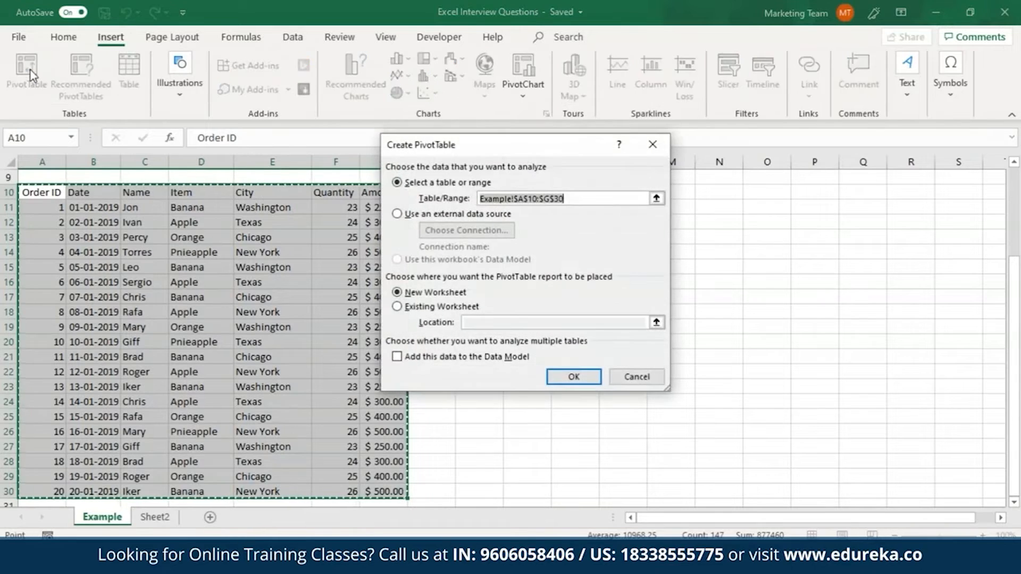
- Create the PivotTable from Example!$A$10:$G$30 on the existing worksheet at cell I12
click(398, 307)
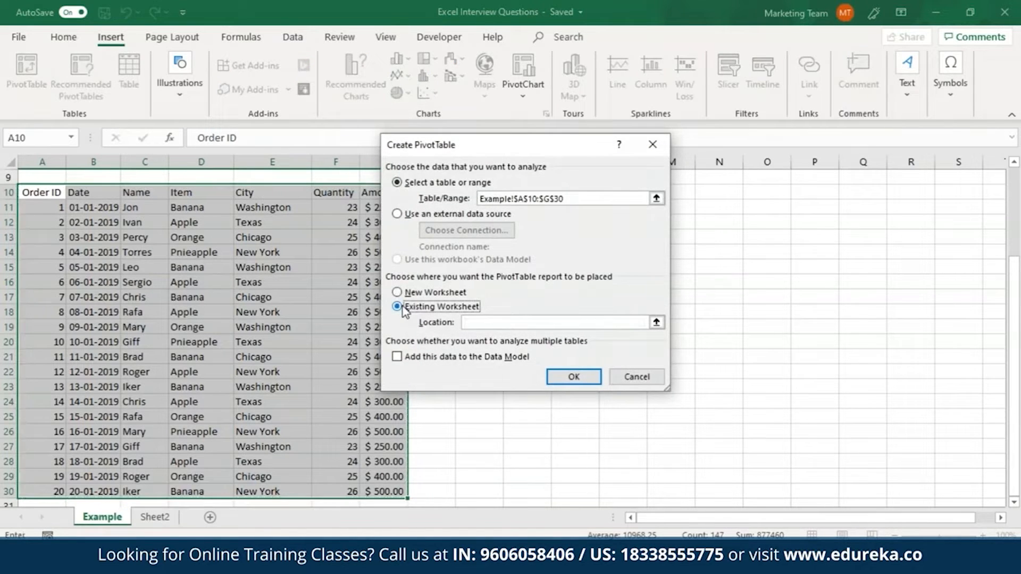
drag(548, 144, 723, 206)
click(474, 222)
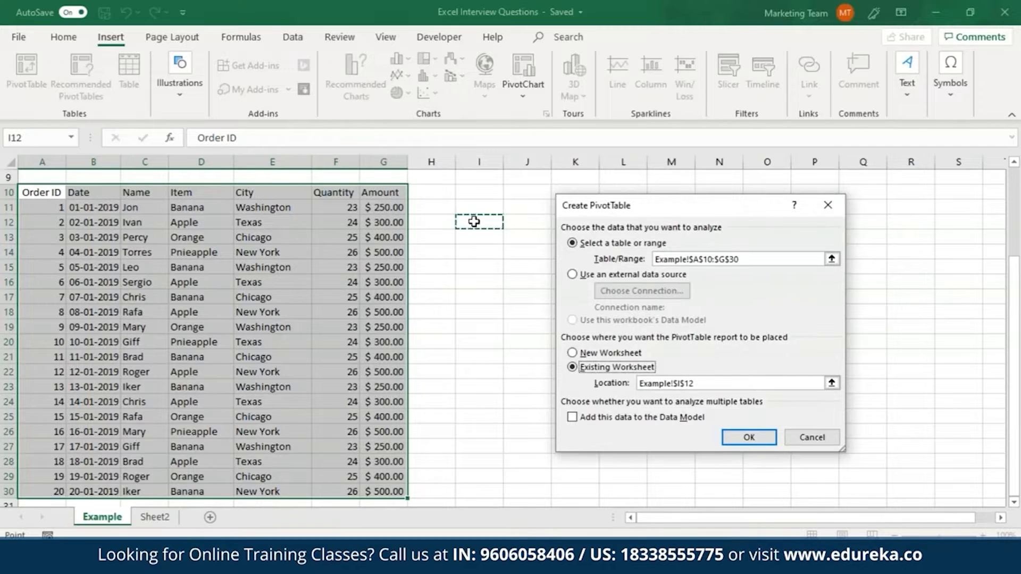
click(750, 439)
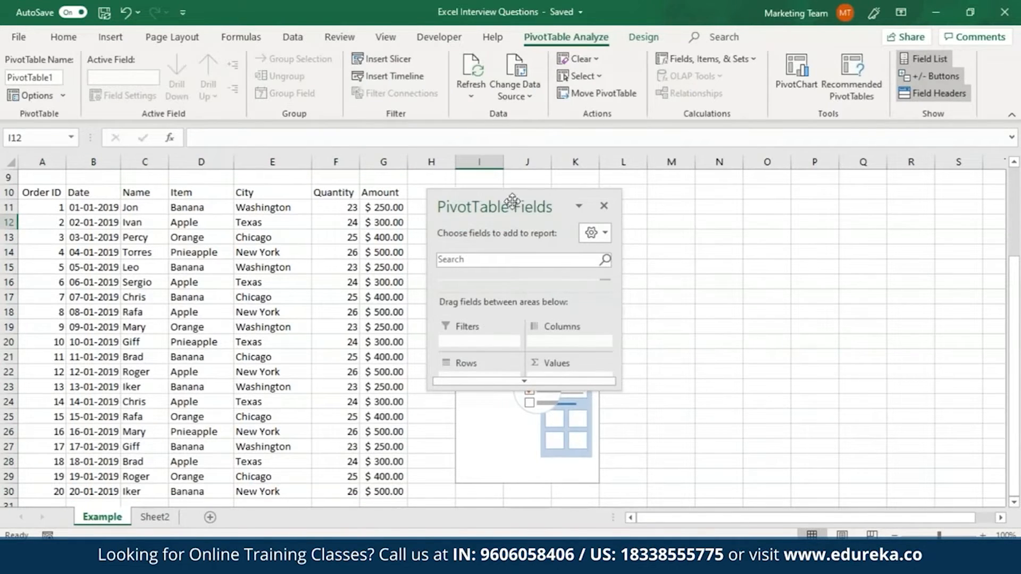
- Lay out the PivotTable with Name as rows, Item as columns, sum of Amount as values and City as filter, keeping the table uncovered
drag(485, 206, 741, 101)
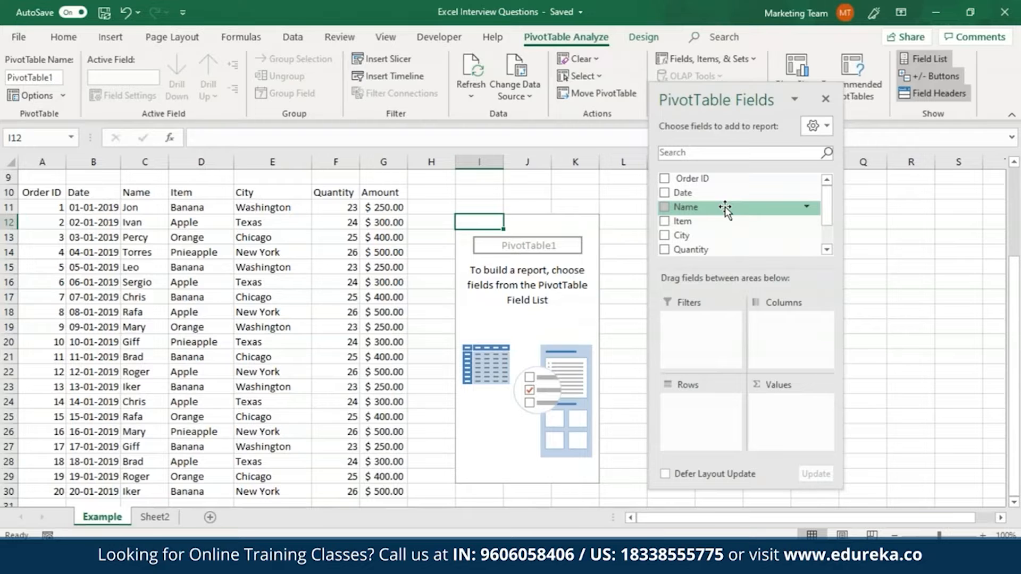
drag(726, 206, 691, 402)
drag(684, 186, 768, 323)
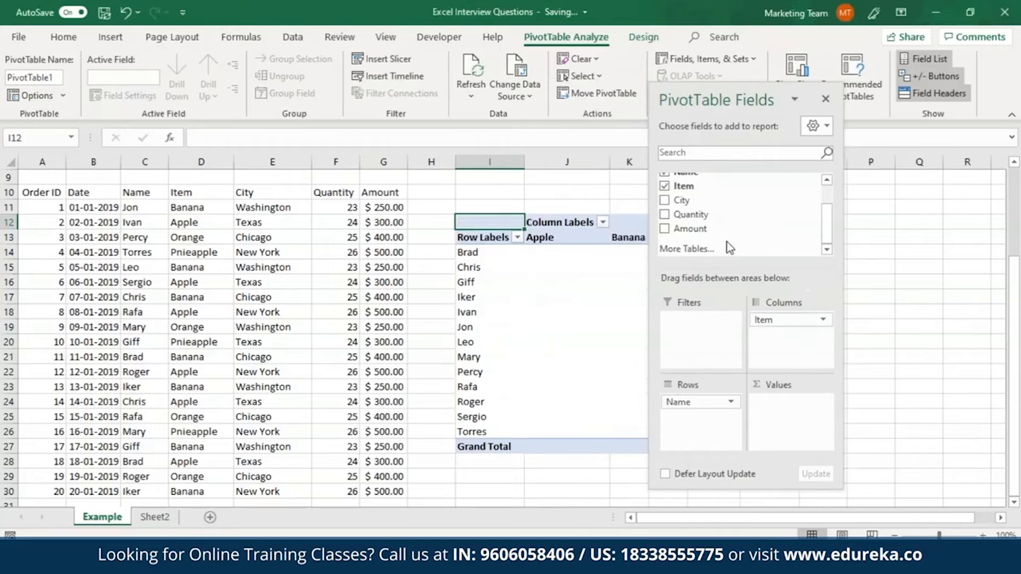
drag(714, 228, 816, 415)
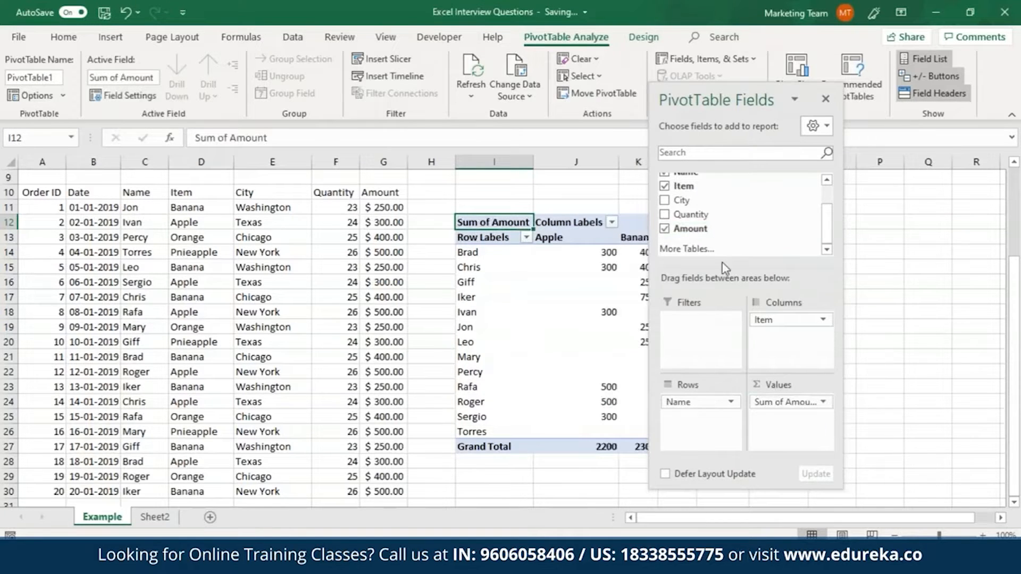
drag(682, 200, 692, 322)
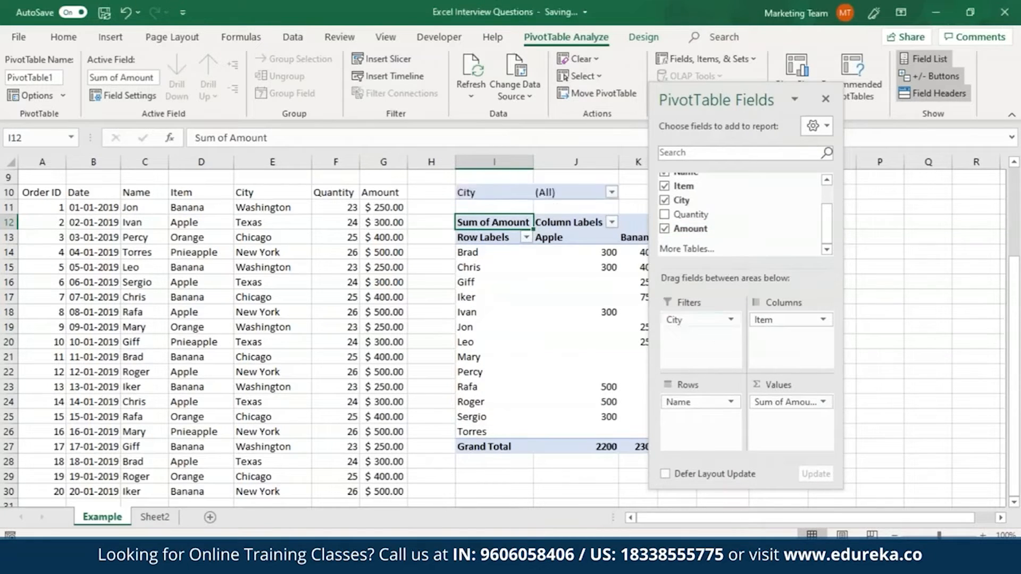
drag(745, 100, 266, 92)
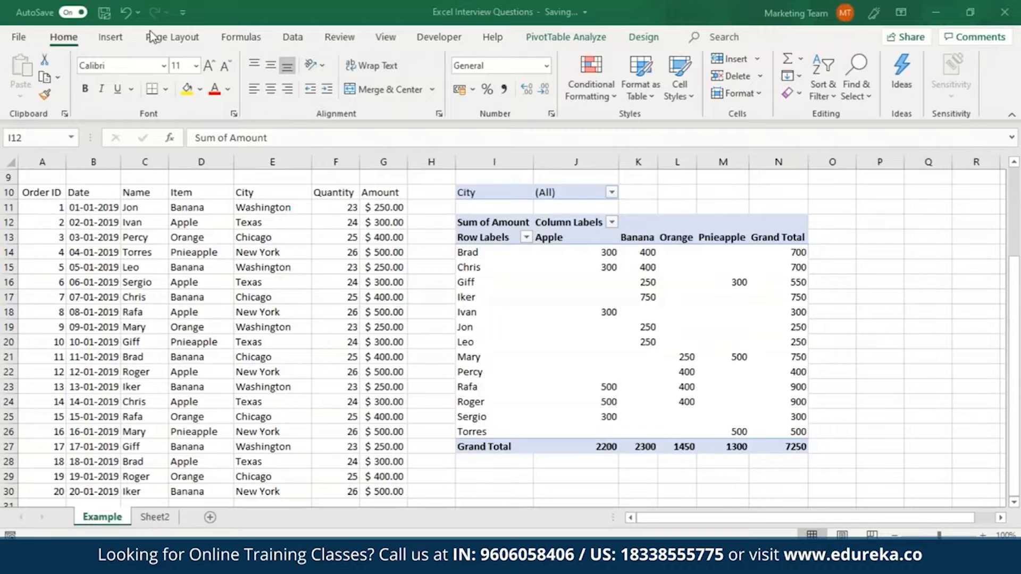
- Insert a pie PivotChart based on the PivotTable at I12
click(112, 38)
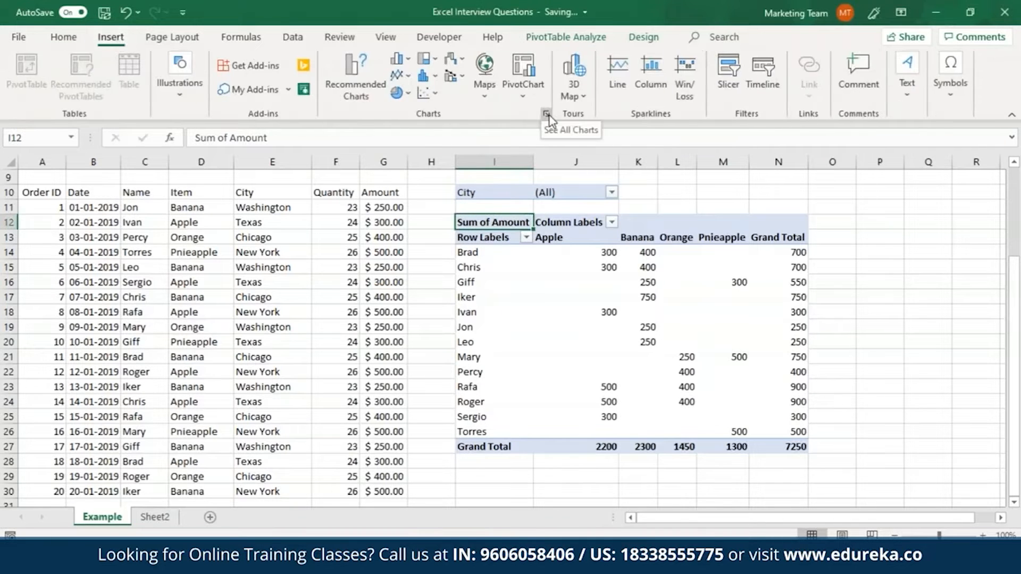
click(523, 85)
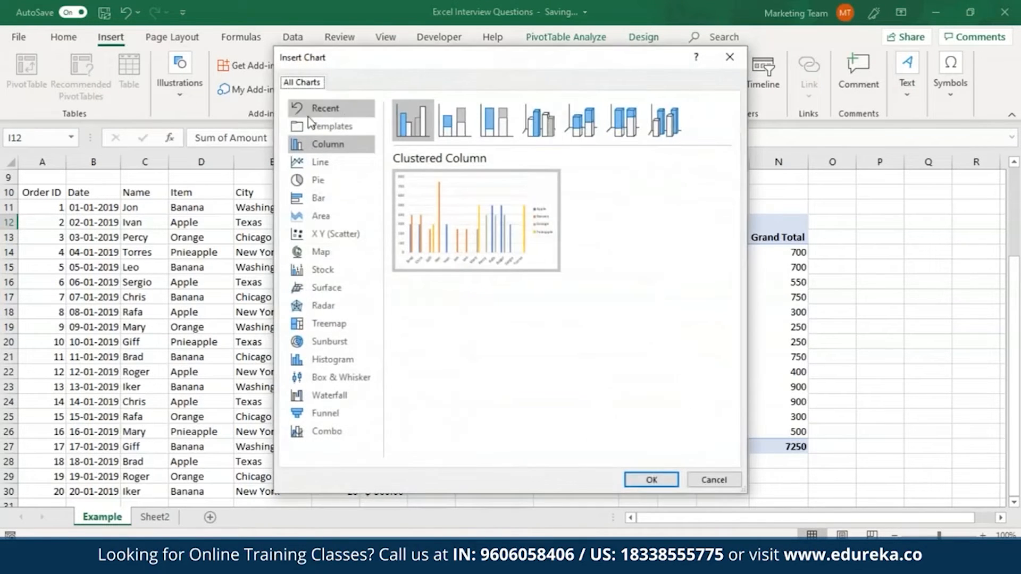
click(327, 181)
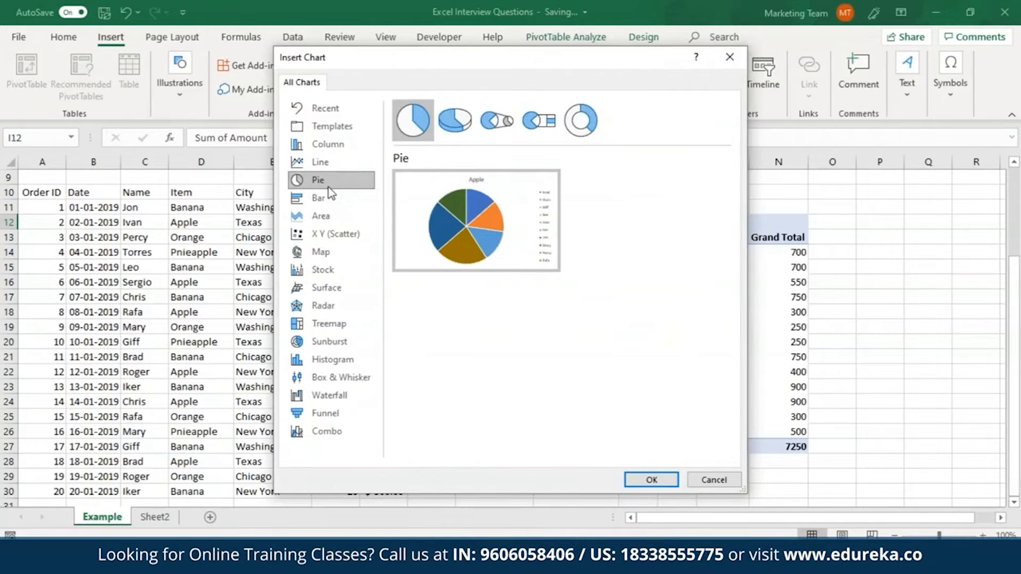
click(654, 479)
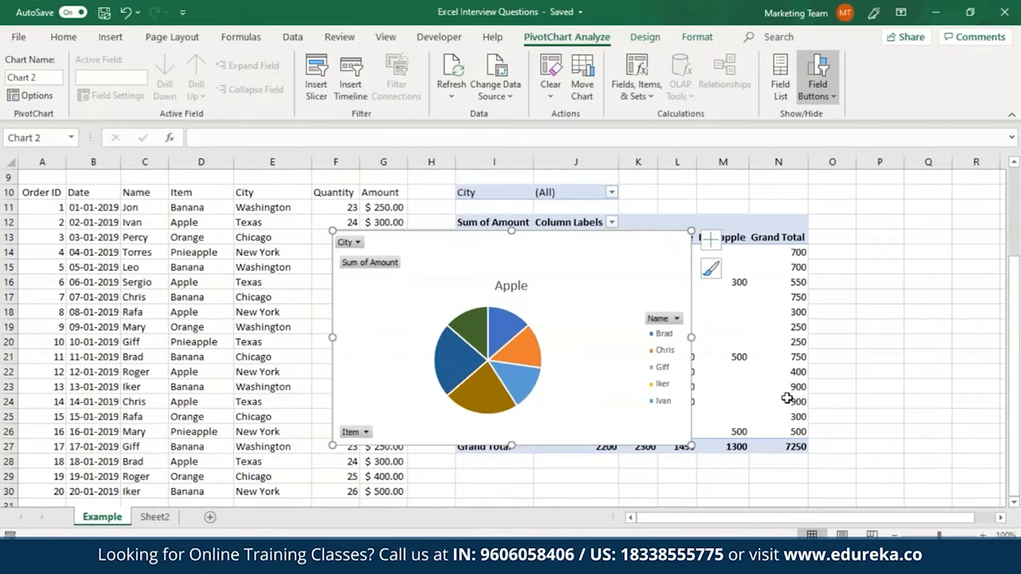
- Filter the pie PivotChart's City field to Chicago and examine the resulting slices
click(358, 243)
click(228, 288)
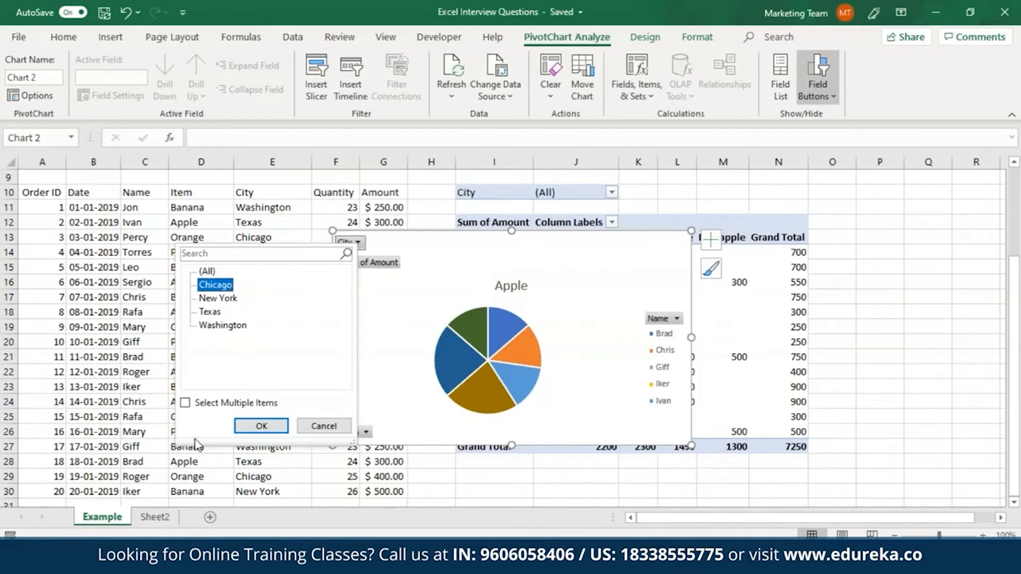
click(261, 426)
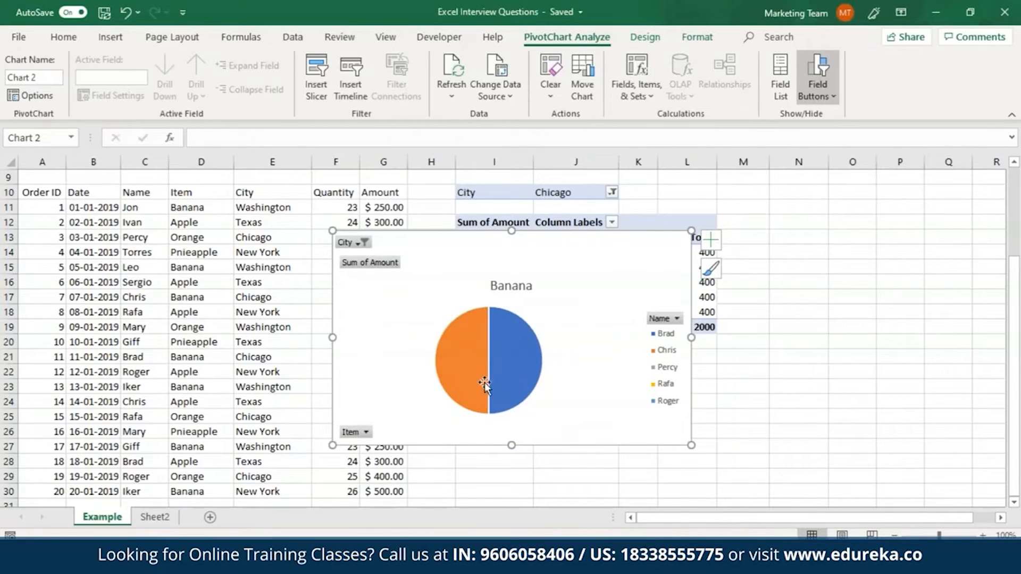
mouse_move(514, 381)
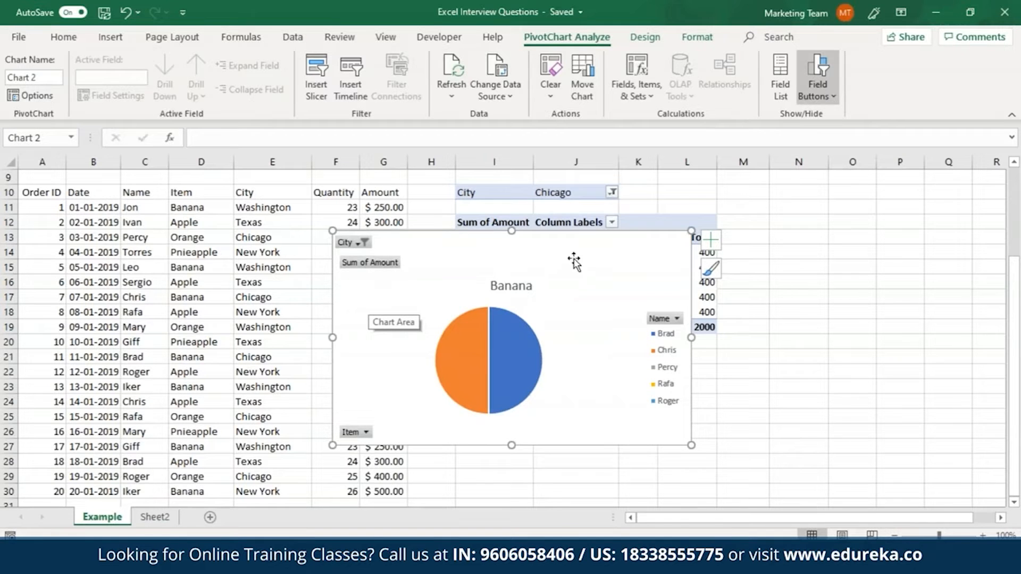
- Browse the available chart styles for the pie PivotChart
click(711, 272)
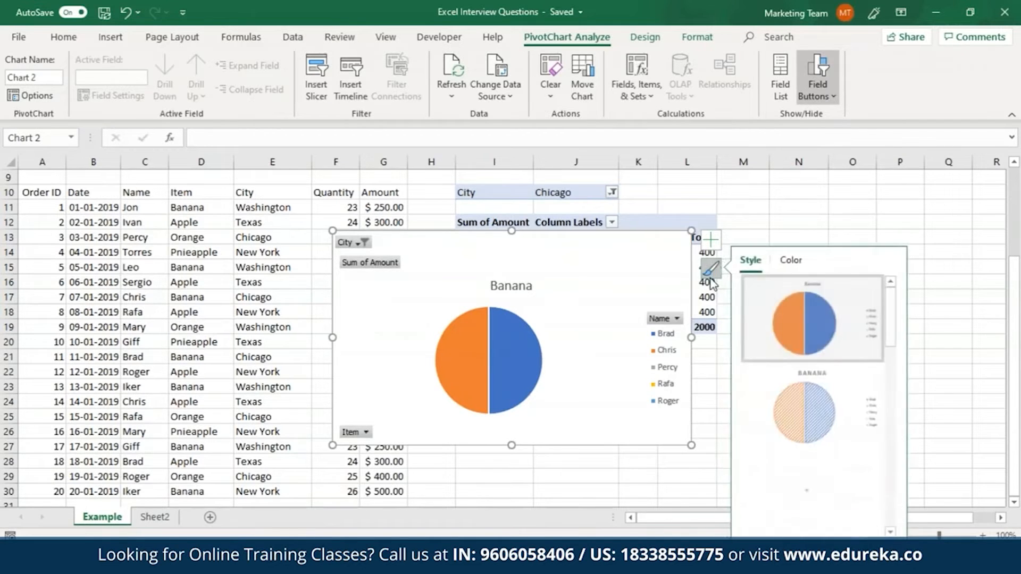
scroll(847, 375, down, 1)
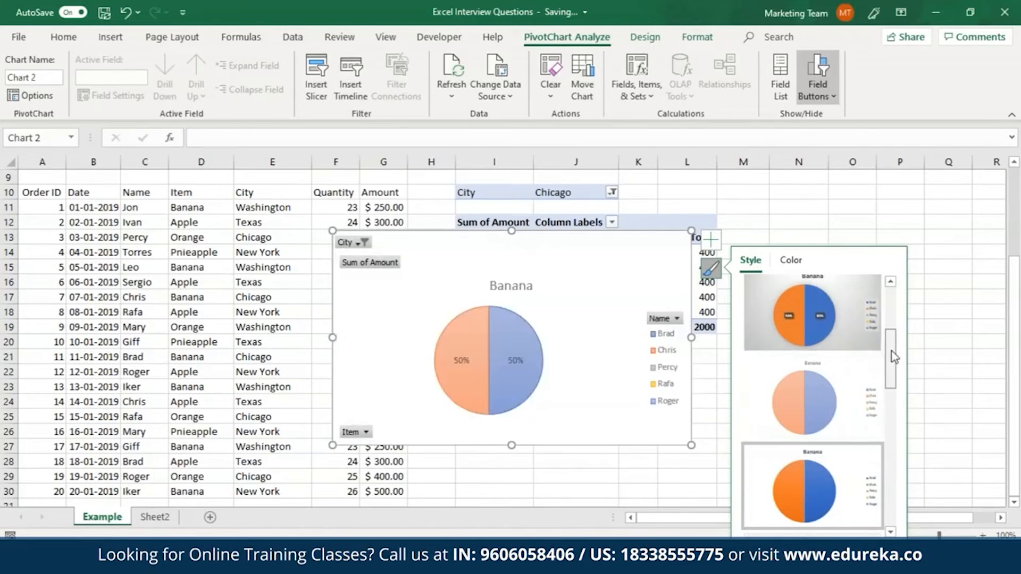
drag(892, 351, 891, 304)
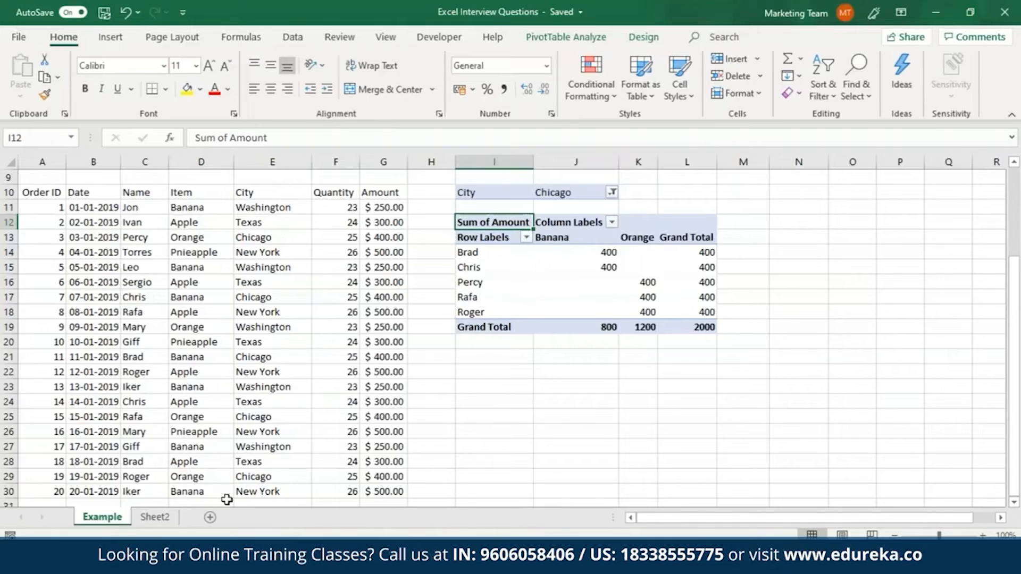
- Add a new worksheet and copy the header and first ten orders, A10:G20, from the Example sheet
click(208, 521)
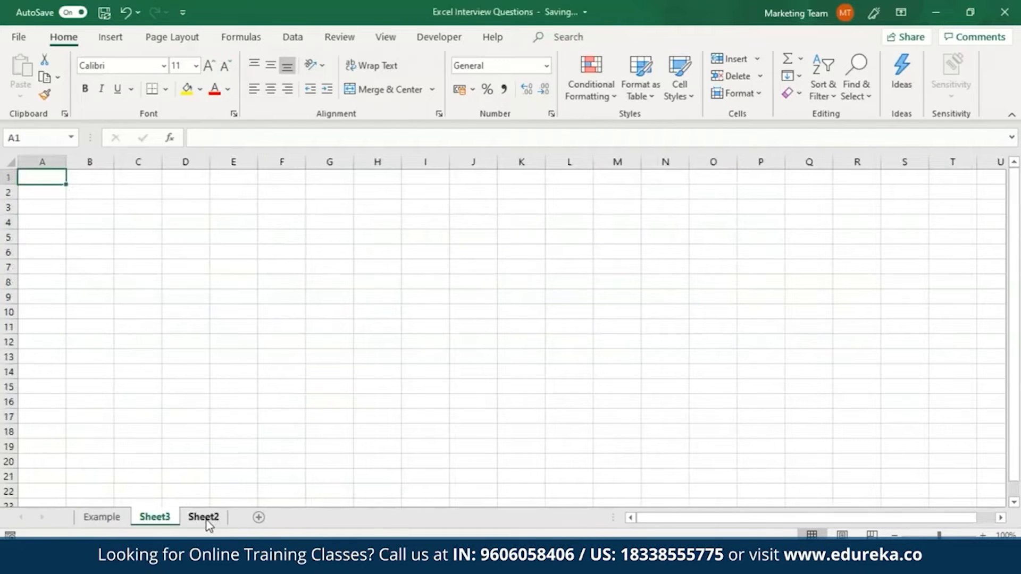
click(198, 520)
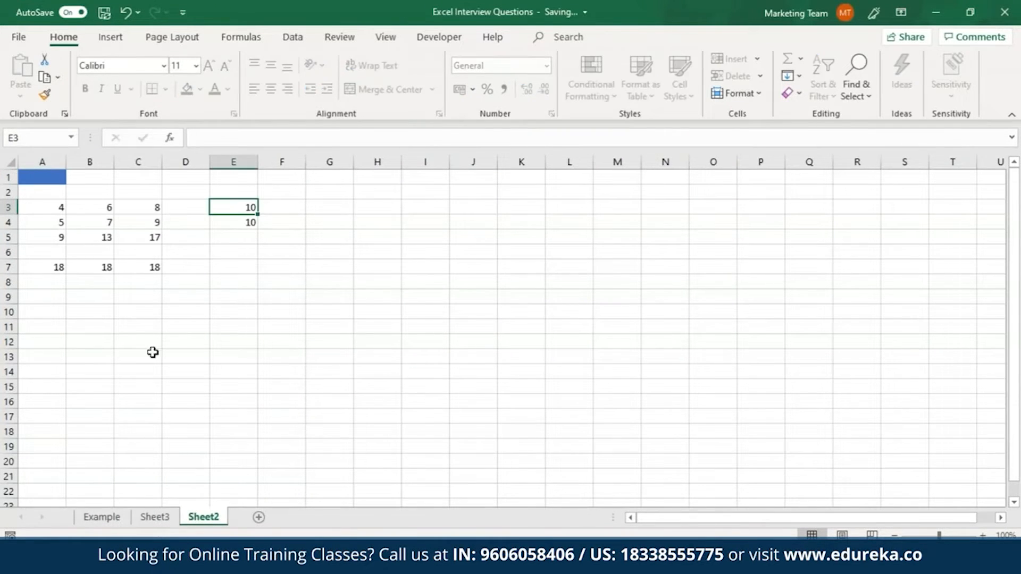
click(106, 519)
drag(45, 192, 383, 342)
key(ctrl+c)
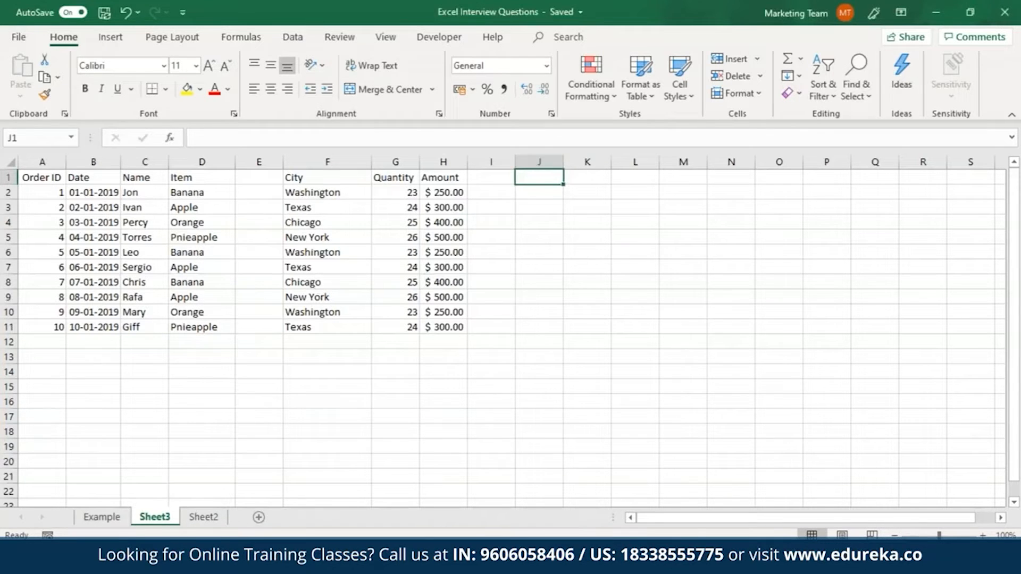
- Start the PivotTable and PivotChart Wizard on Sheet3 for a PivotTable from multiple consolidation ranges with self-created page fields
key(alt+d)
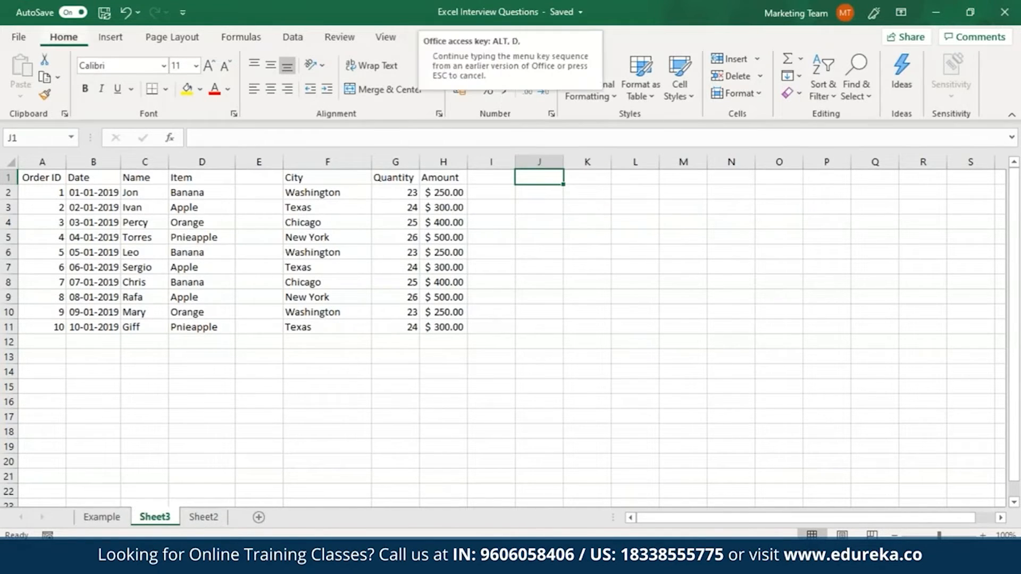
key(p)
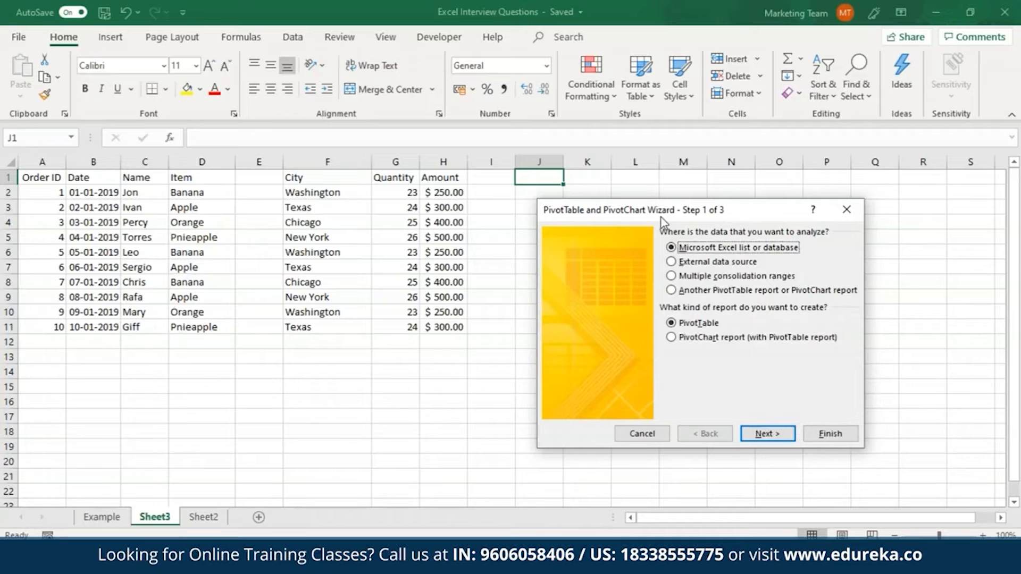
click(672, 275)
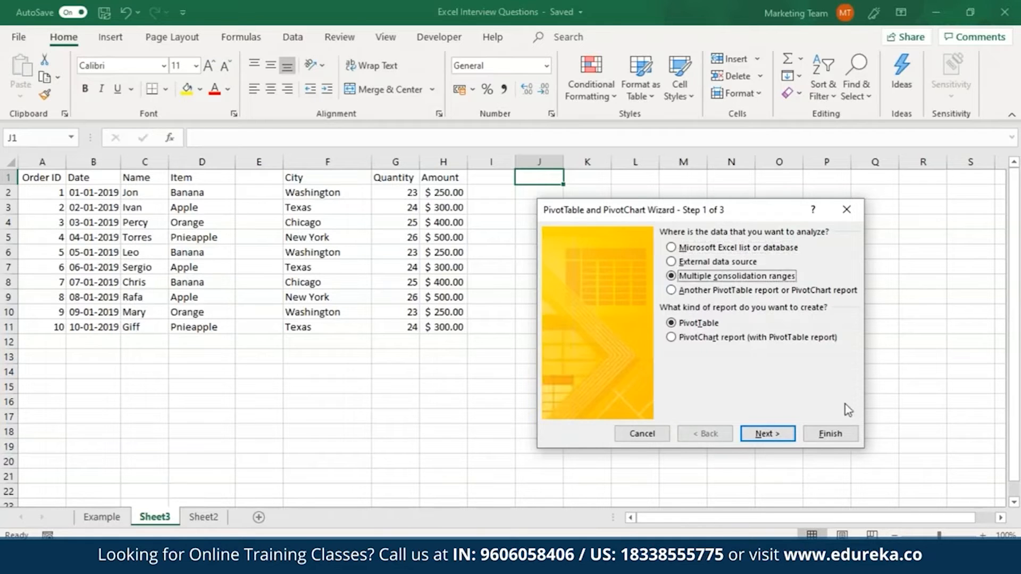
click(750, 437)
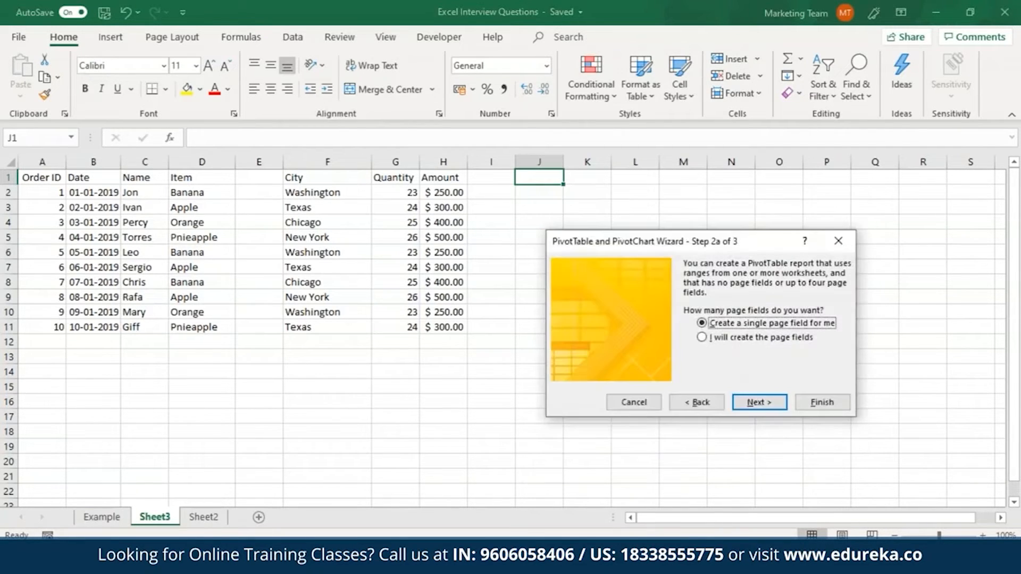
click(739, 341)
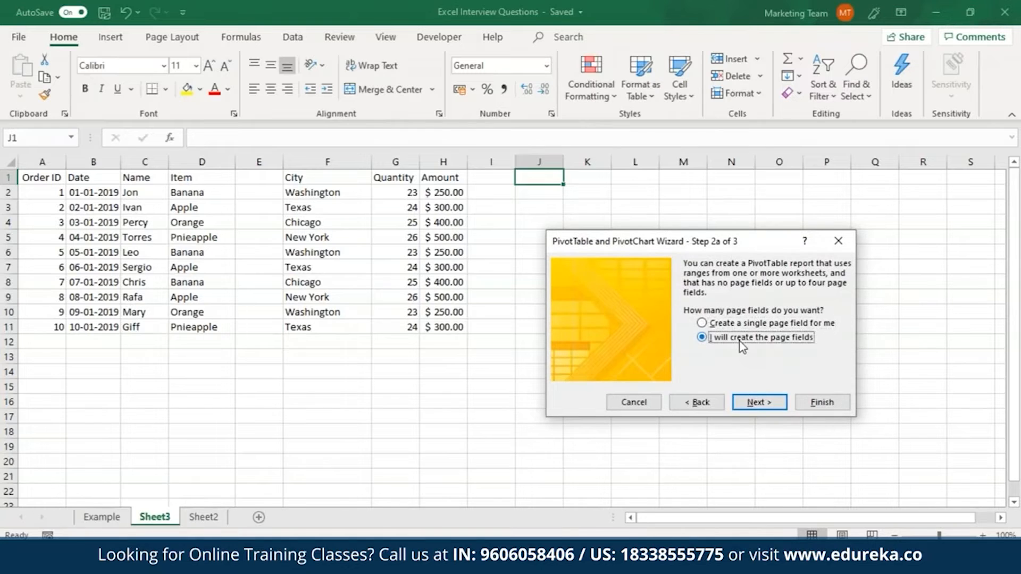
click(760, 409)
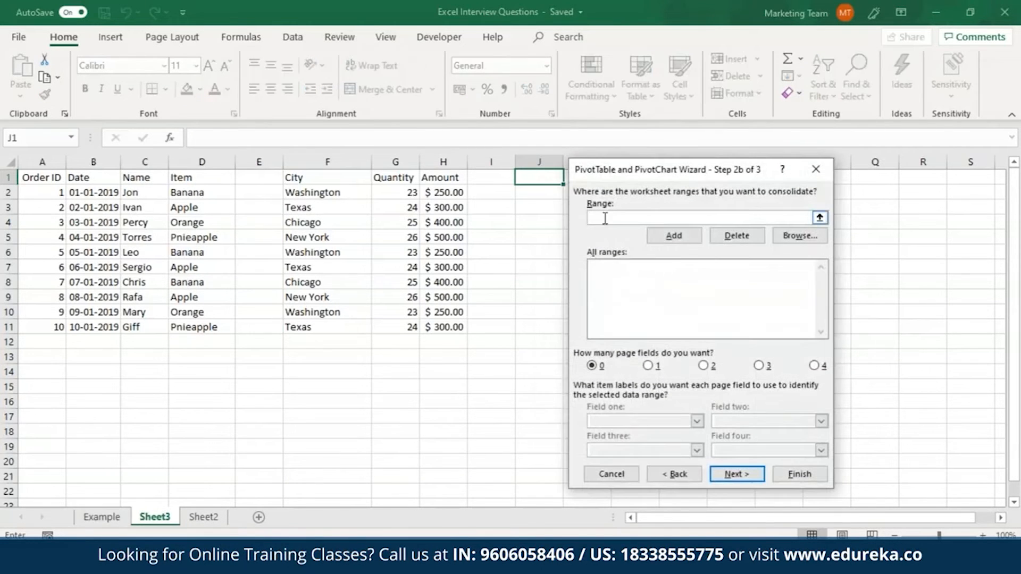
- Add the range Sheet3!$A$1:$D$11 to the consolidation with one page field labelled Field1
drag(61, 177, 195, 325)
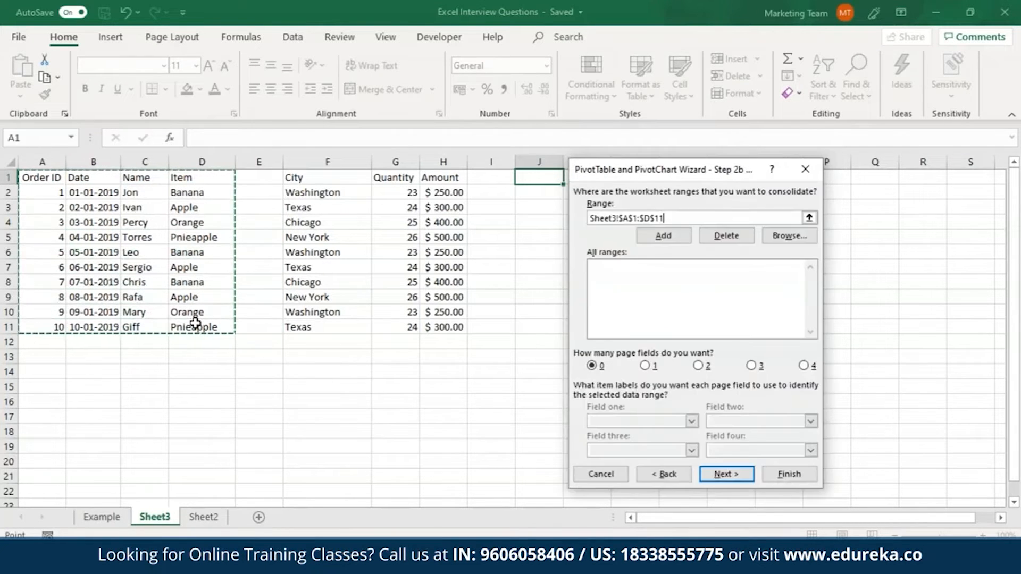
click(645, 366)
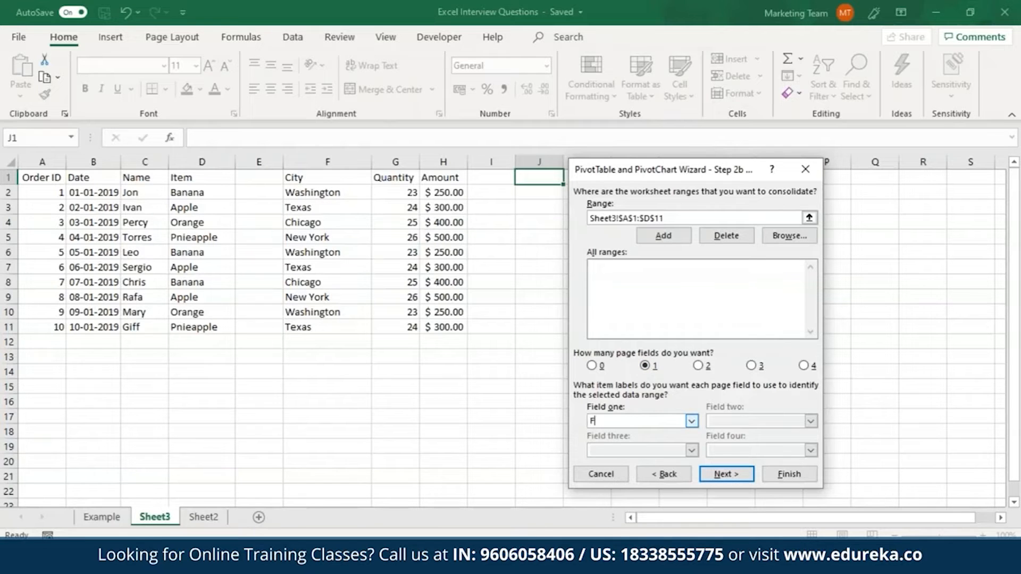
text(Field1)
click(663, 235)
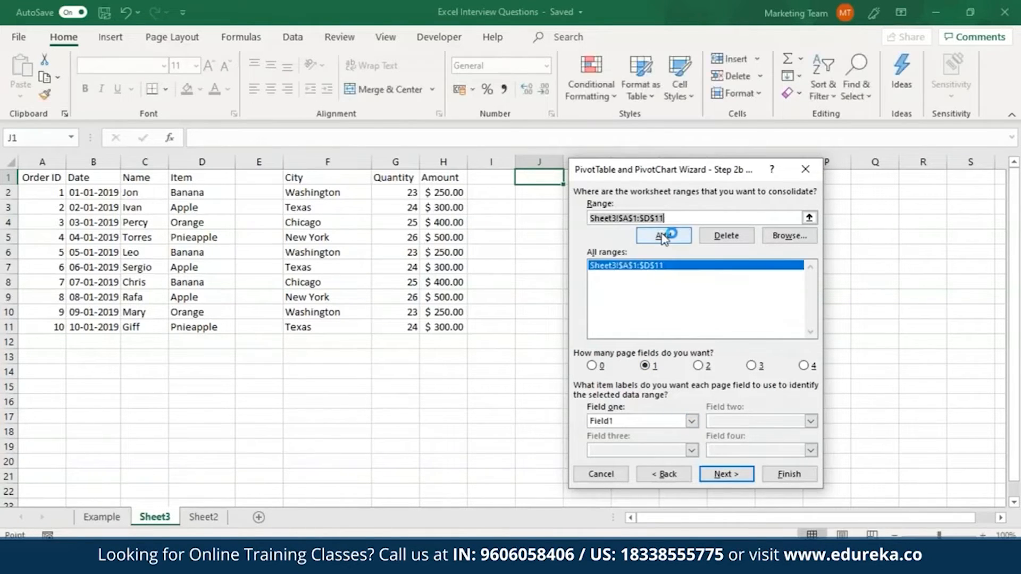
- Add the range Sheet3!$F$1:$H$11 to the consolidation and label its page field item Field2
click(609, 266)
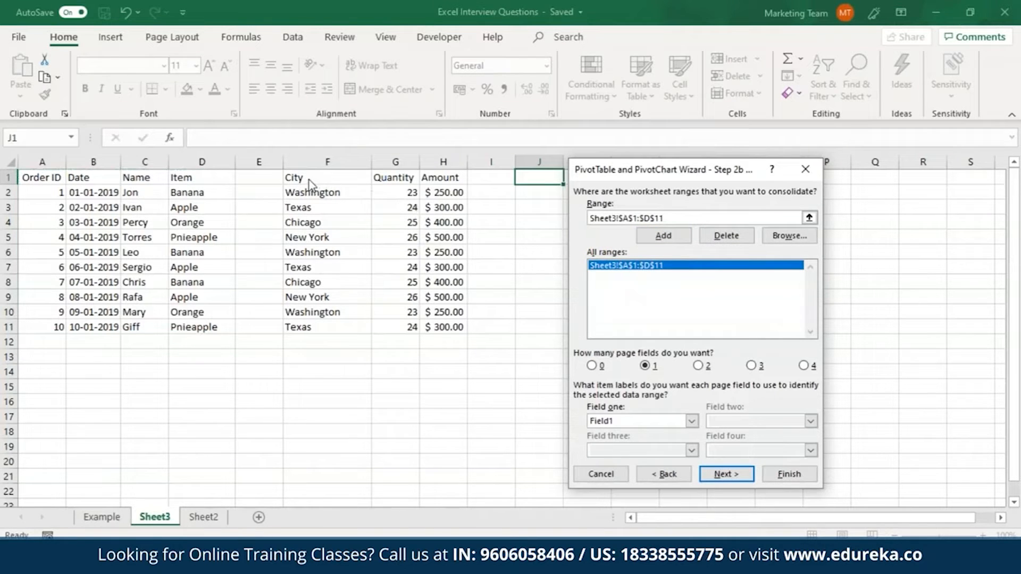
double_click(665, 217)
click(666, 217)
drag(666, 217, 563, 213)
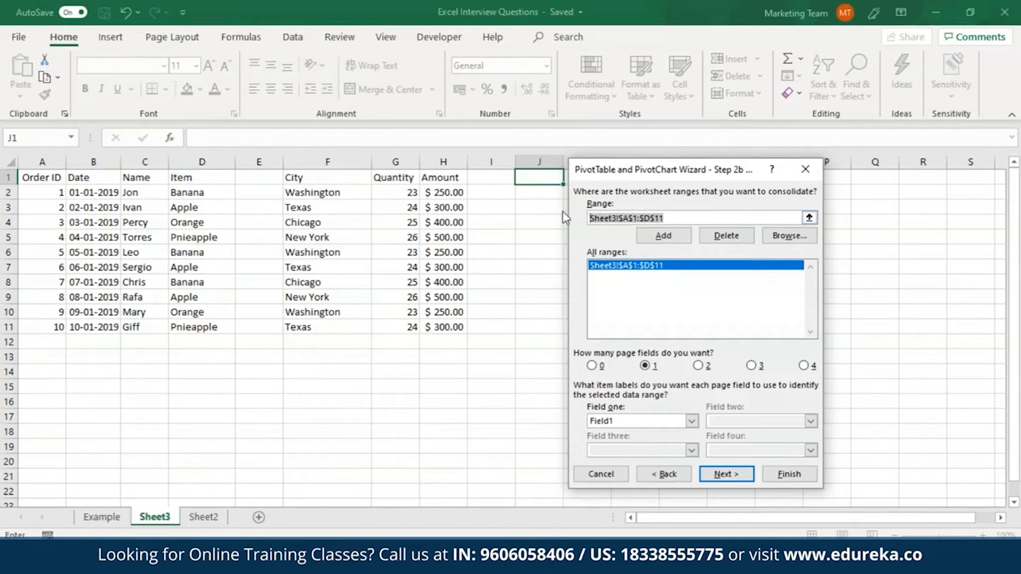
drag(364, 183, 436, 329)
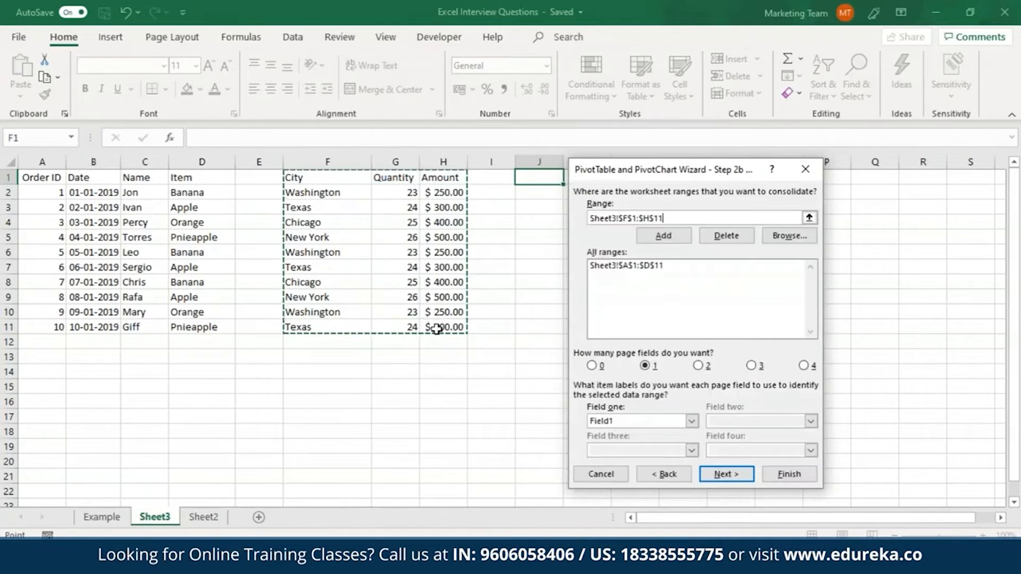
click(664, 236)
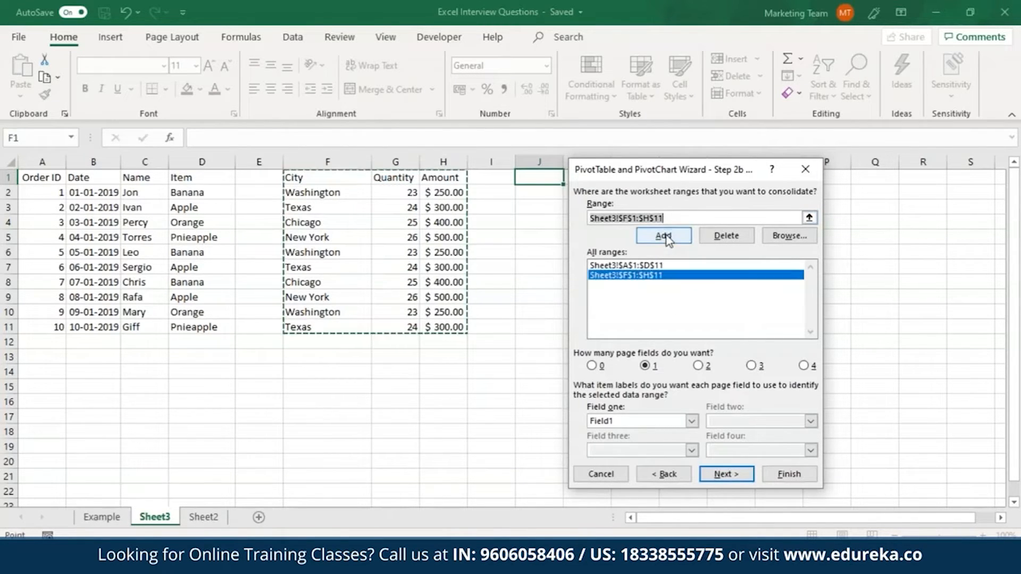
click(639, 420)
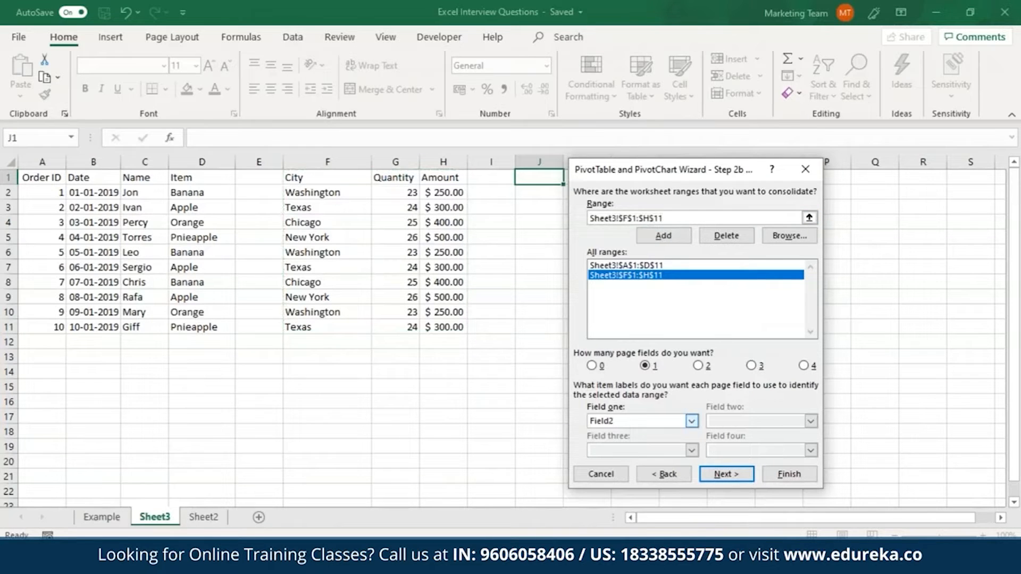
- Place the consolidated PivotTable on the existing worksheet at Sheet3!$J$3 and create it
click(714, 477)
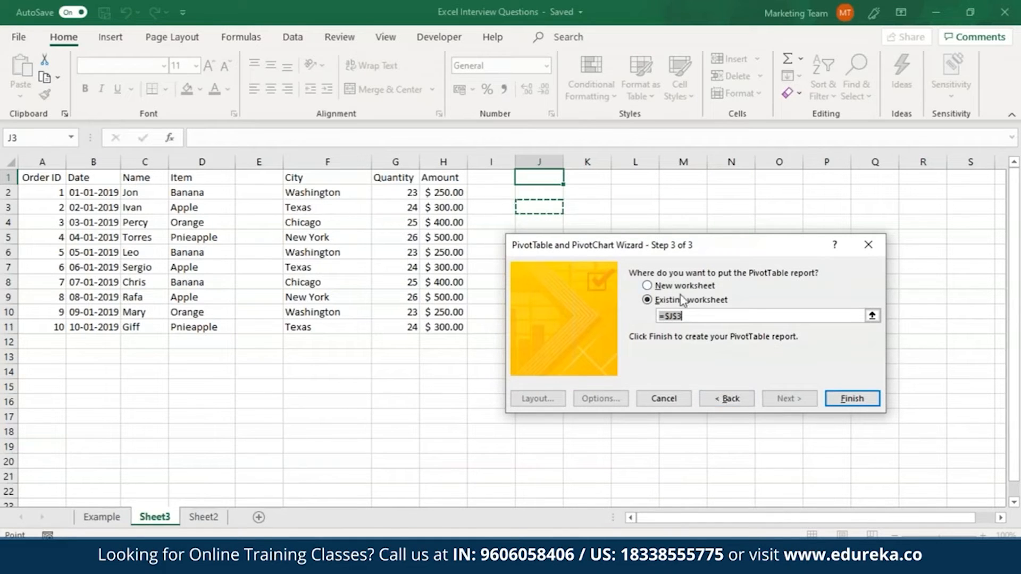
click(529, 209)
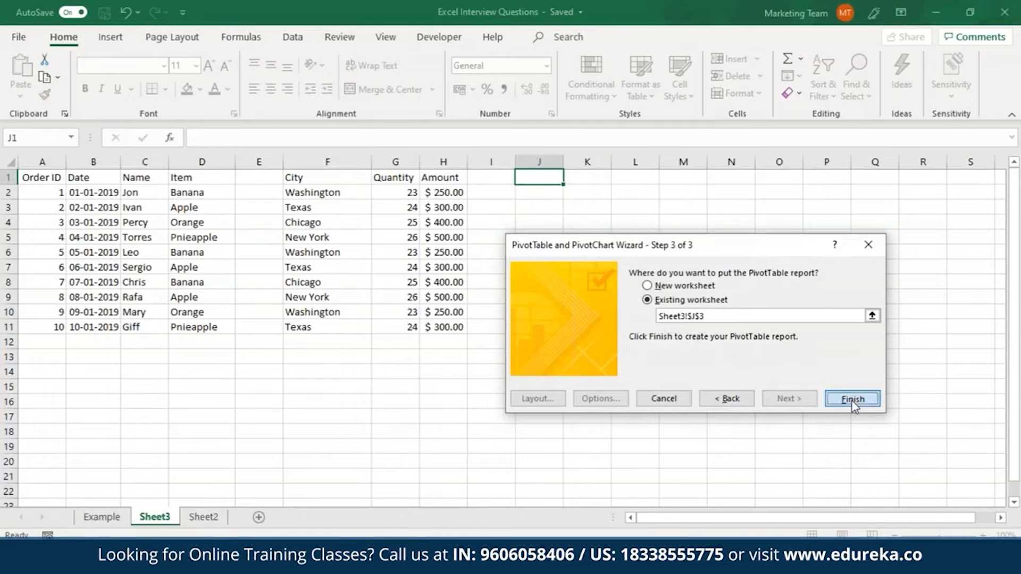
click(854, 402)
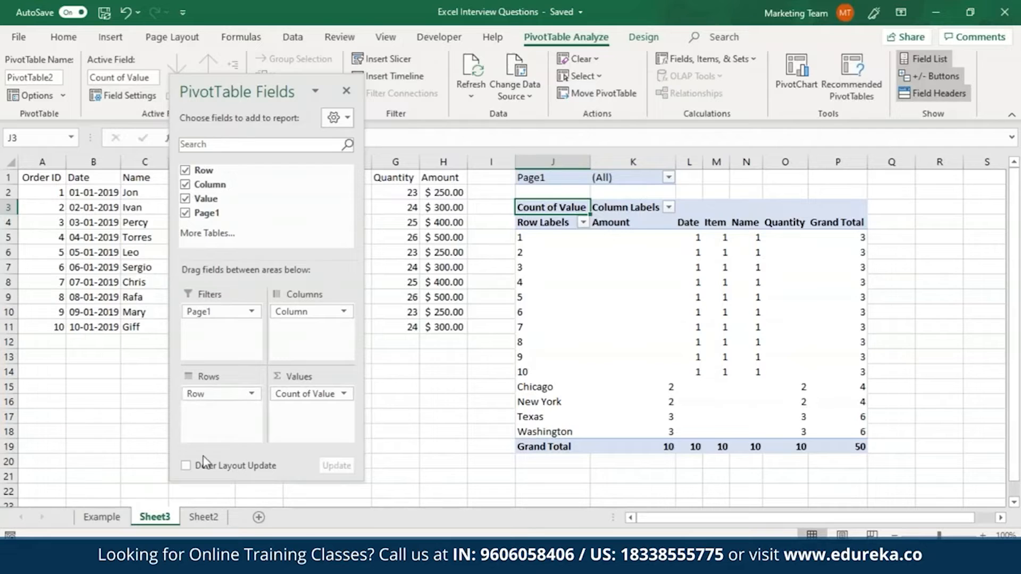
- Remove the Row field from the consolidated PivotTable's rows and put it back
drag(223, 394, 241, 214)
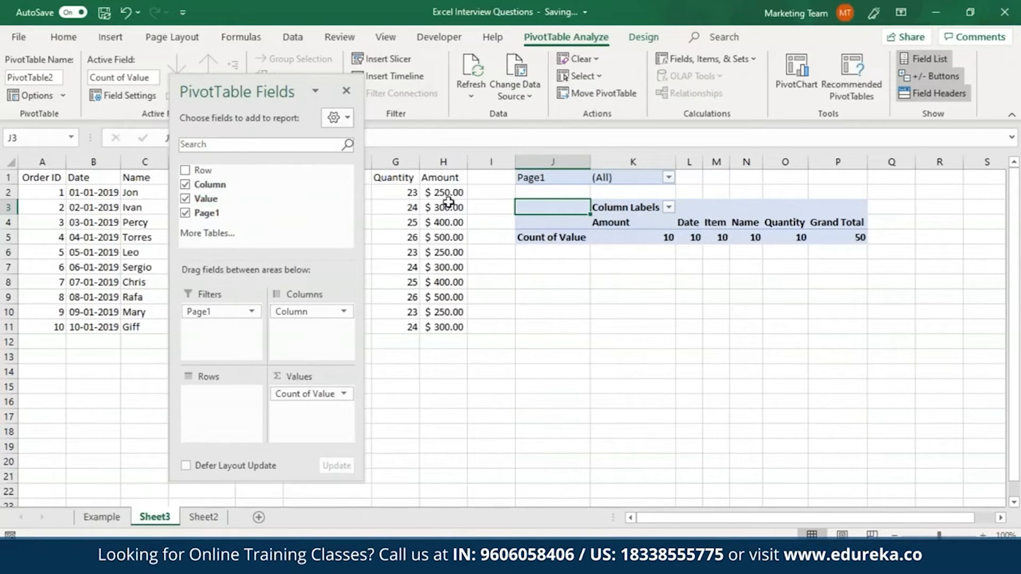
drag(198, 179, 216, 283)
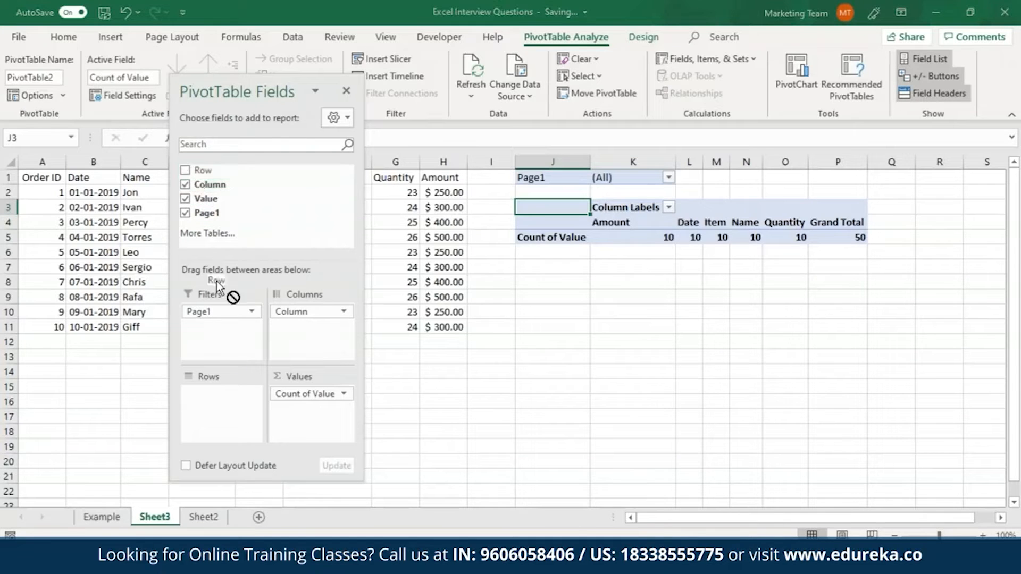
drag(215, 397, 215, 398)
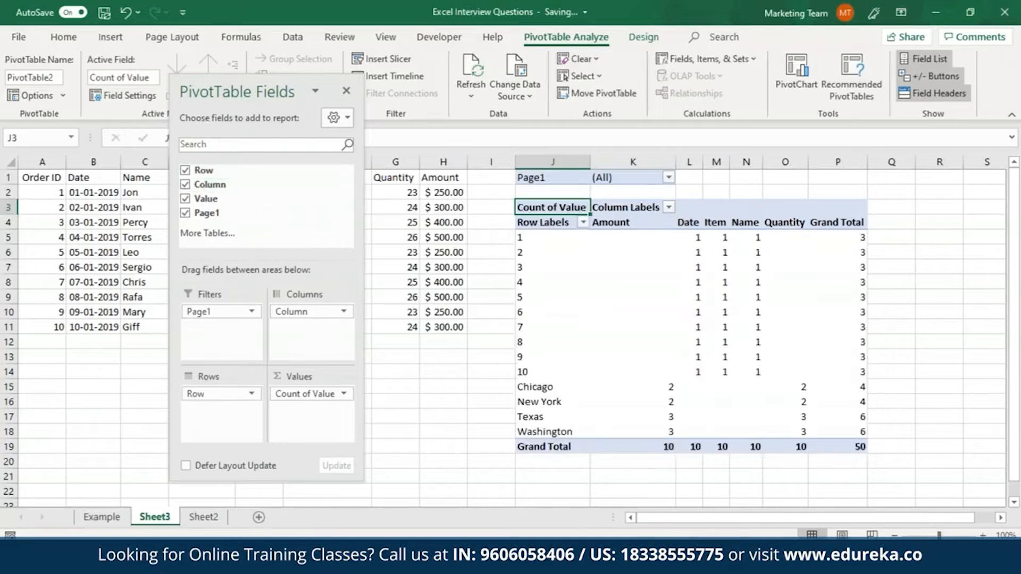
- Enable Defer Layout Update for the consolidated PivotTable and remove the Row field from its rows
click(186, 466)
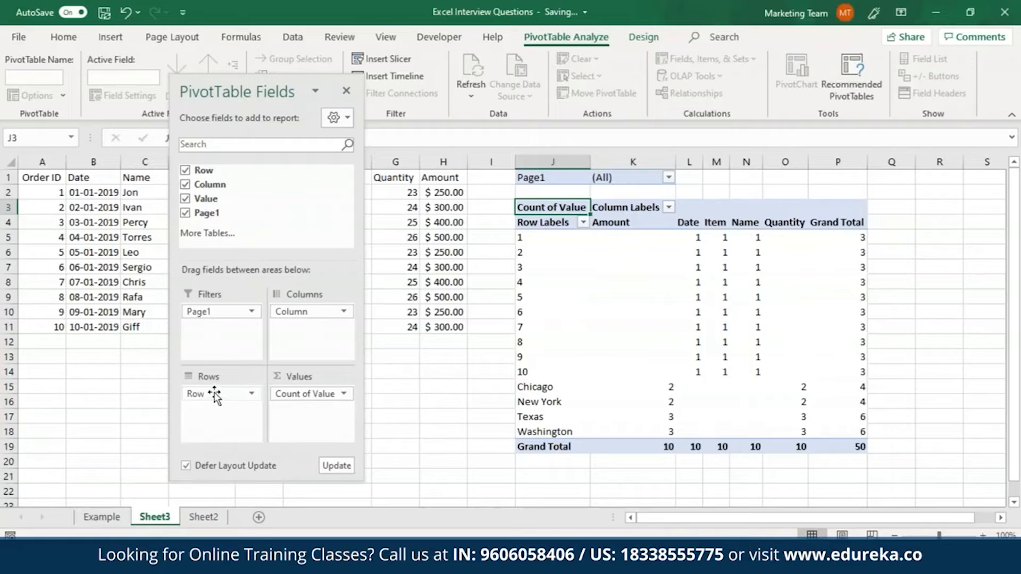
drag(215, 396, 245, 218)
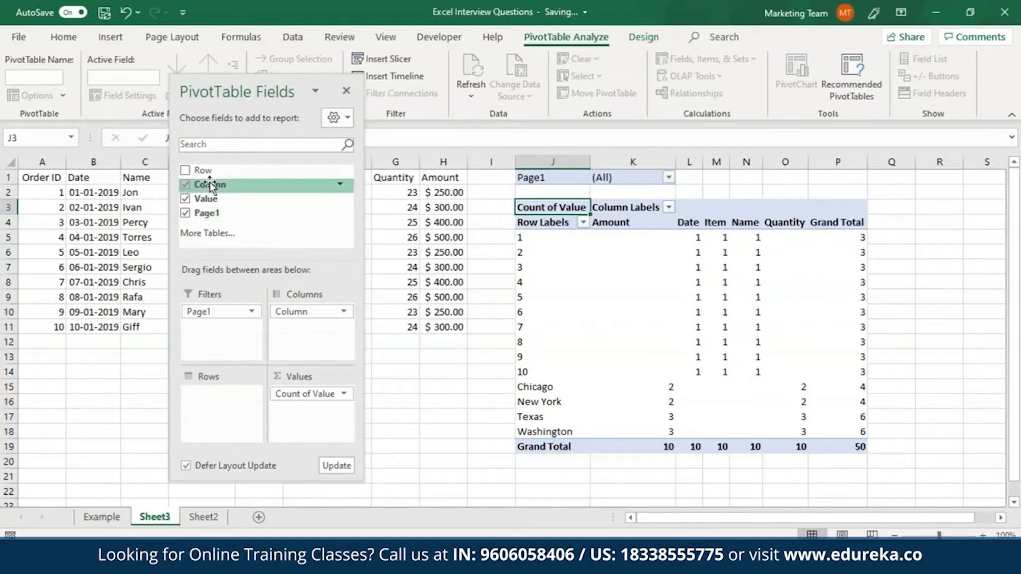
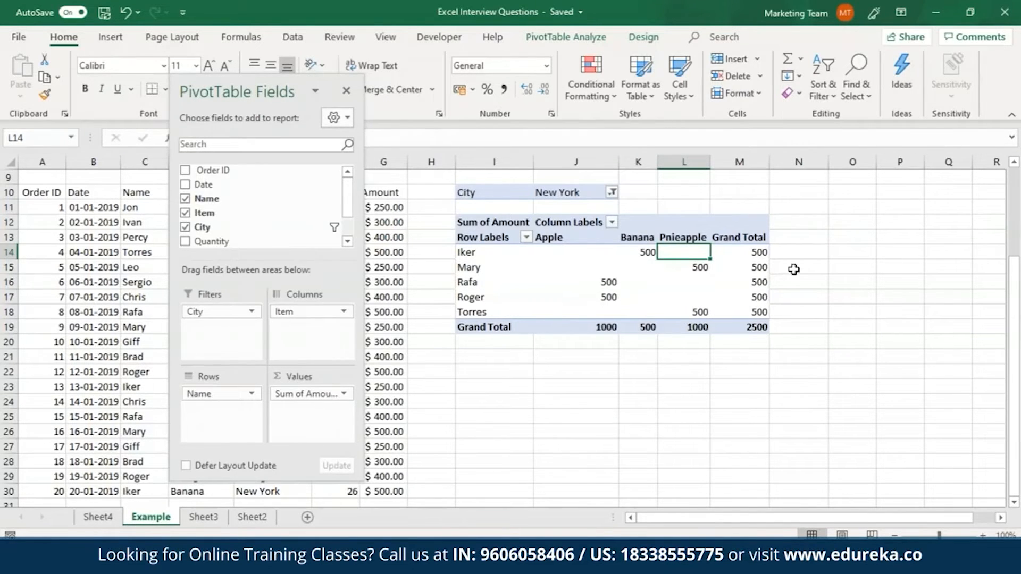
- Summarize the Amount values of the Example sheet's PivotTable by Count
right_click(762, 254)
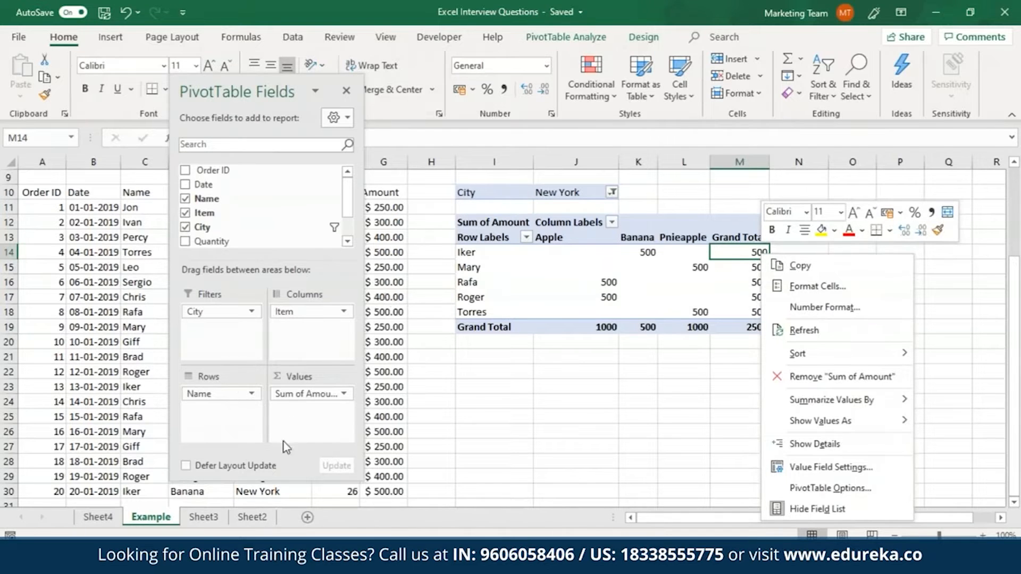
click(344, 394)
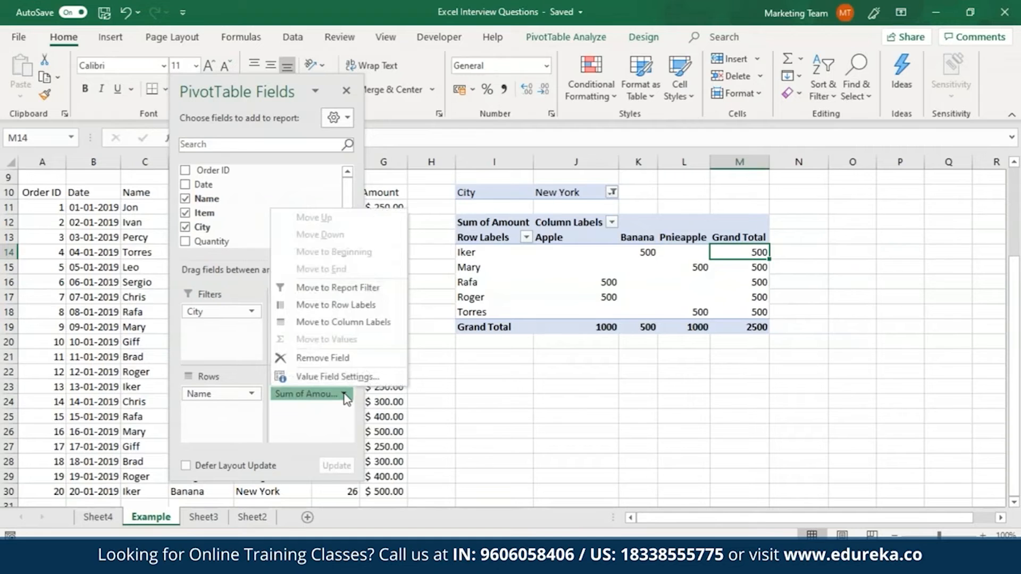
click(344, 377)
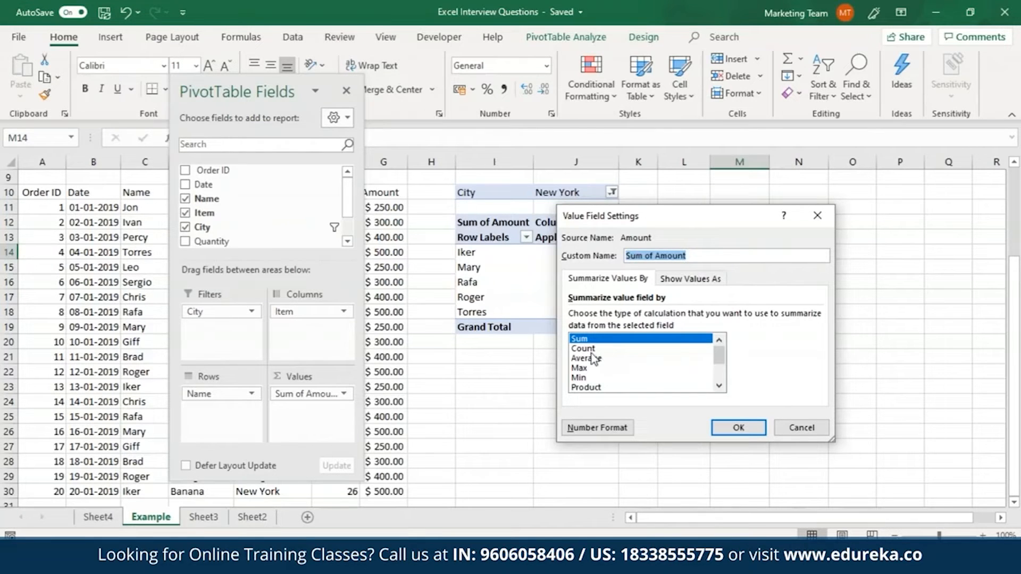
click(593, 349)
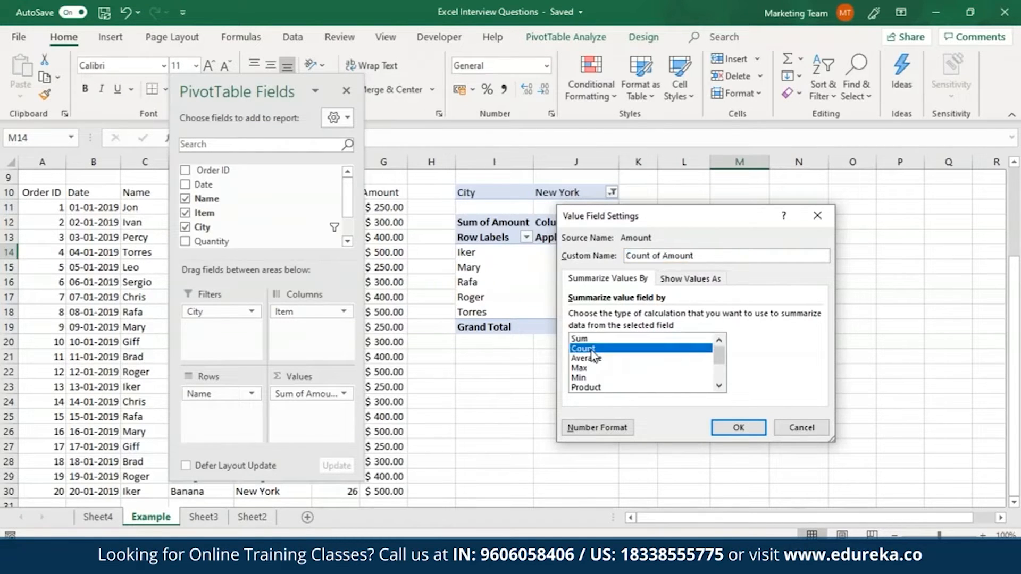
click(737, 428)
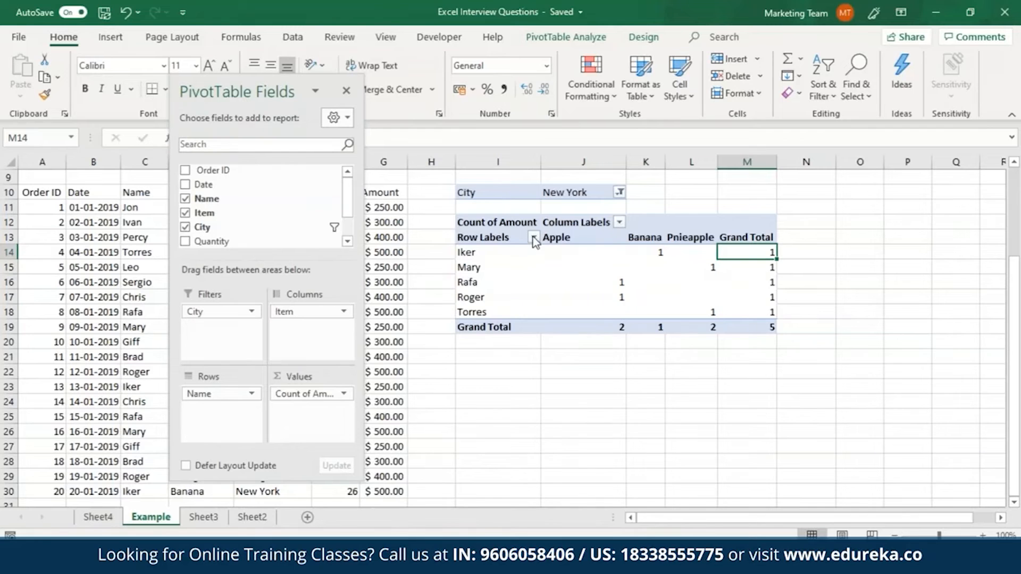
- Examine the sort options for the PivotTable's Name row labels, including the automatic sorting settings
click(533, 238)
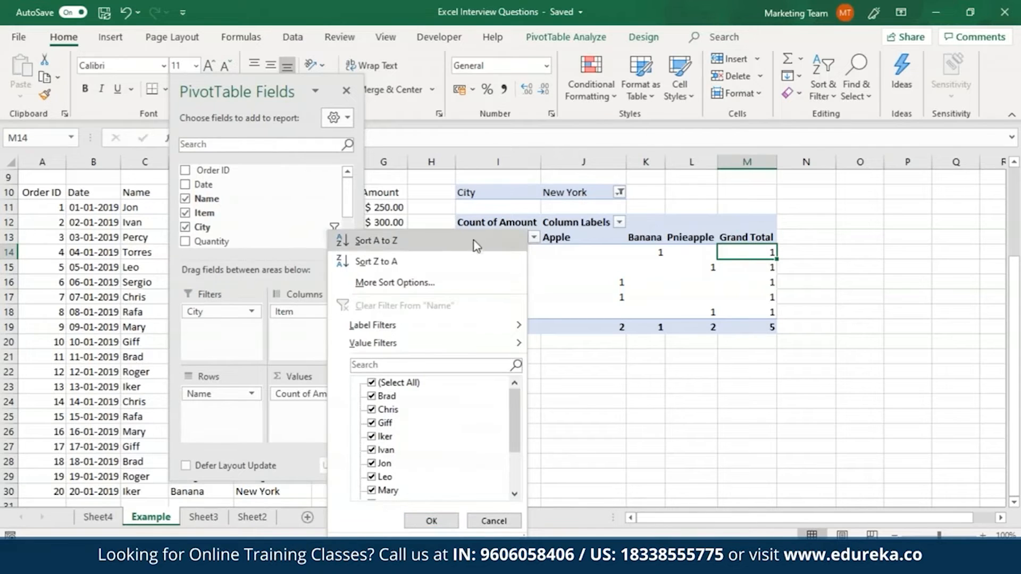
click(447, 283)
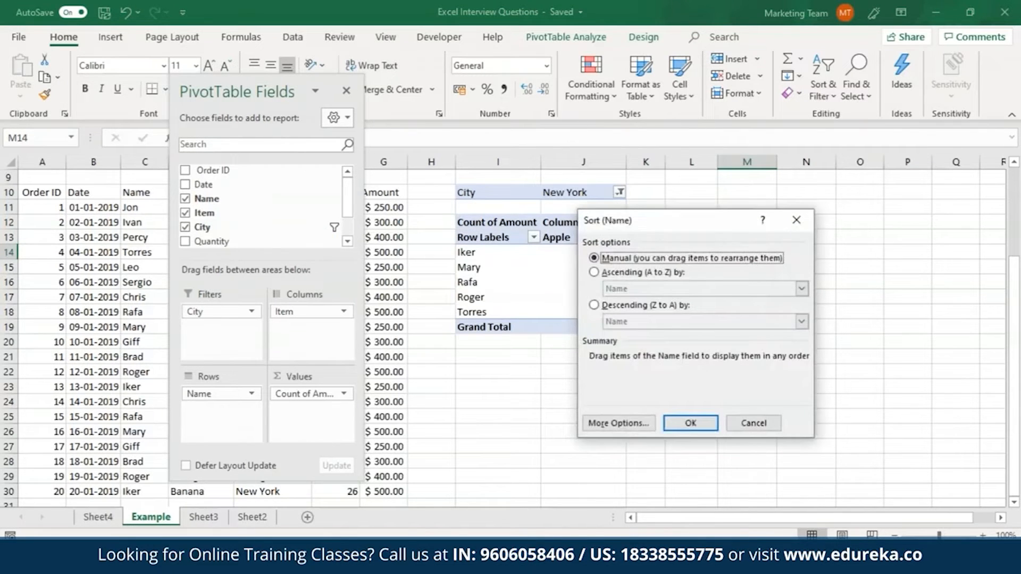
click(621, 424)
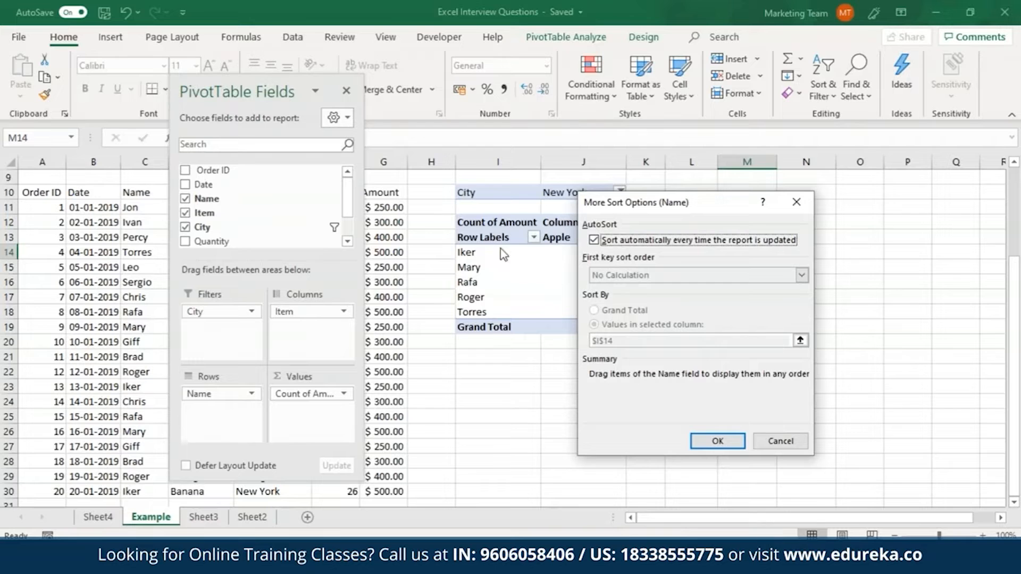
click(718, 442)
click(747, 425)
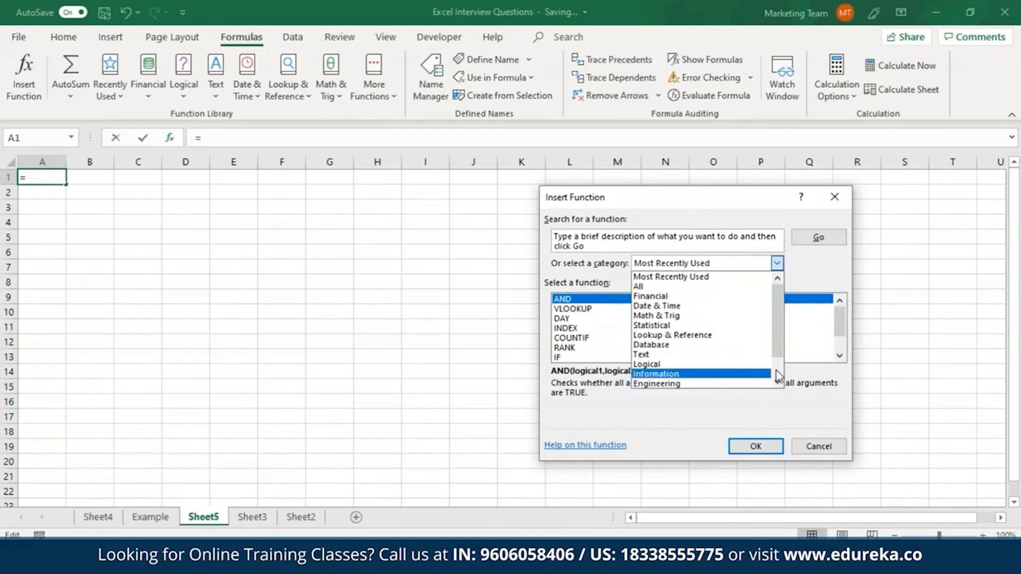
click(756, 446)
click(755, 446)
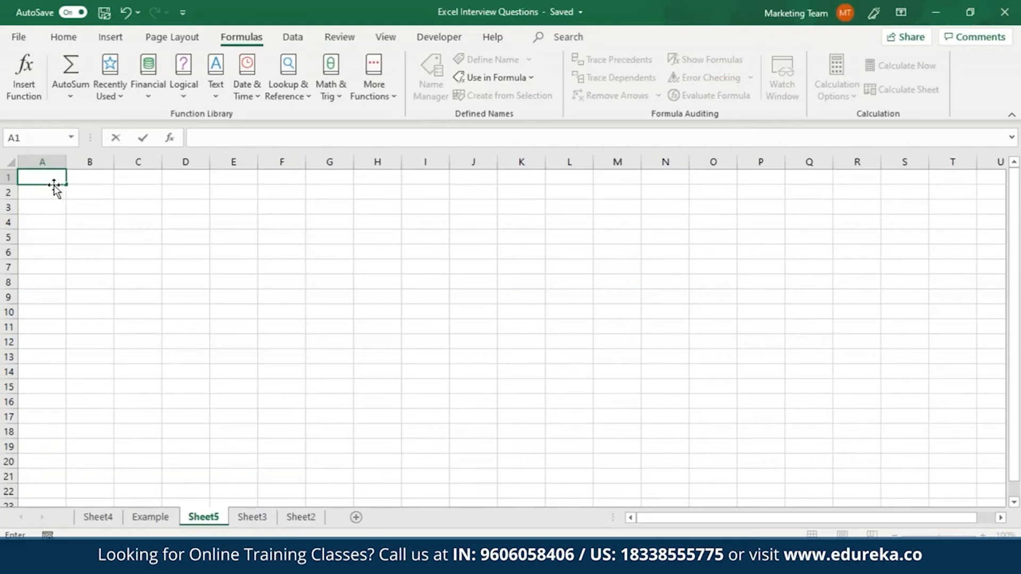
- Enter 3, 4 and 5 in cells A1, B1 and C1 of Sheet5
text(3)
click(85, 180)
text(4)
click(132, 175)
text(5)
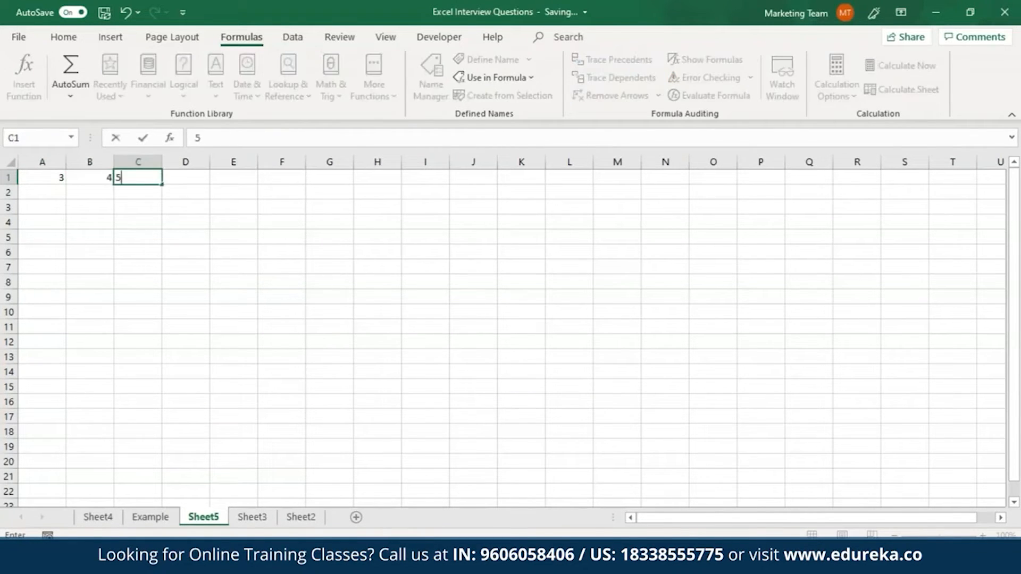
- Enter the formula =A1*(B1+C1) in cell D1
click(192, 183)
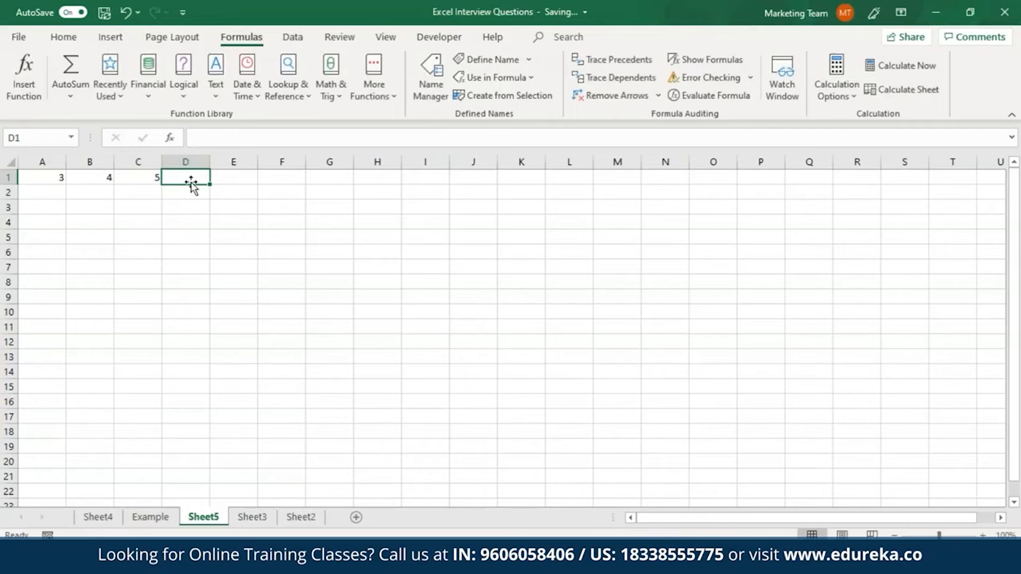
text(=)
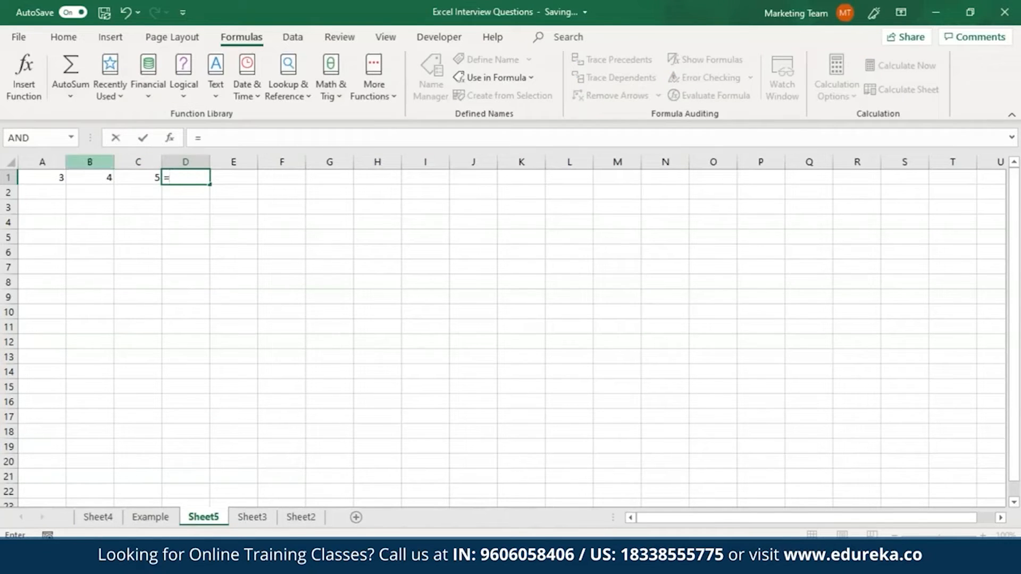
click(57, 177)
text(*()
click(77, 179)
text(+C1))
key(Return)
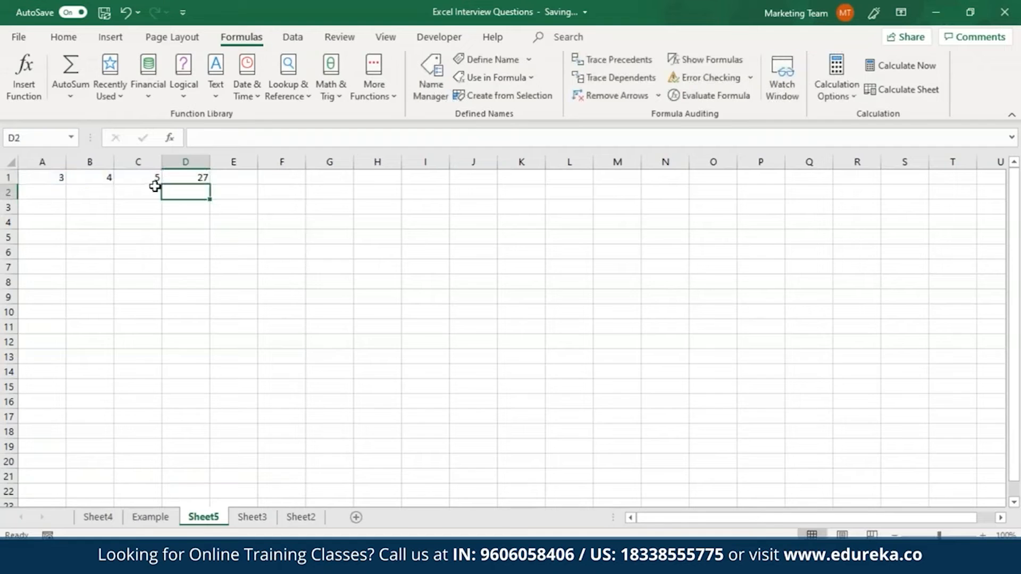
- Remove the parentheses from the formula in D1 so it reads =A1*B1+C1
click(201, 178)
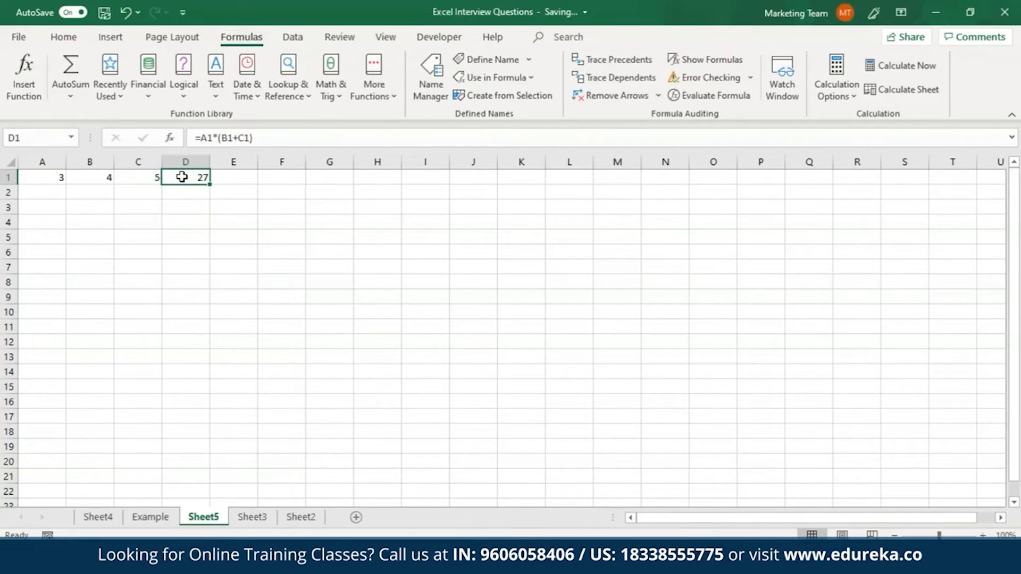
click(222, 138)
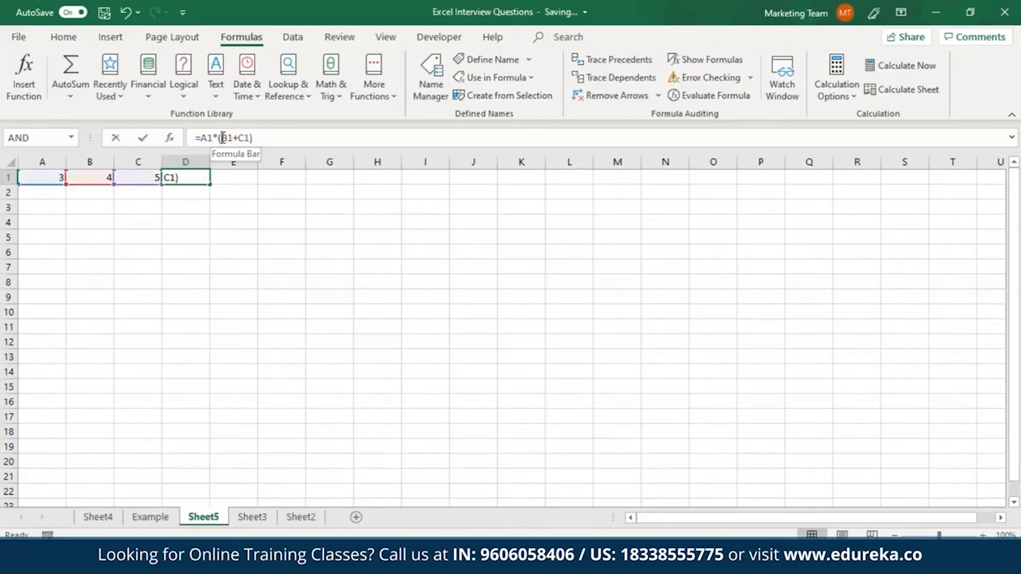
key(BackSpace)
key(End)
key(BackSpace)
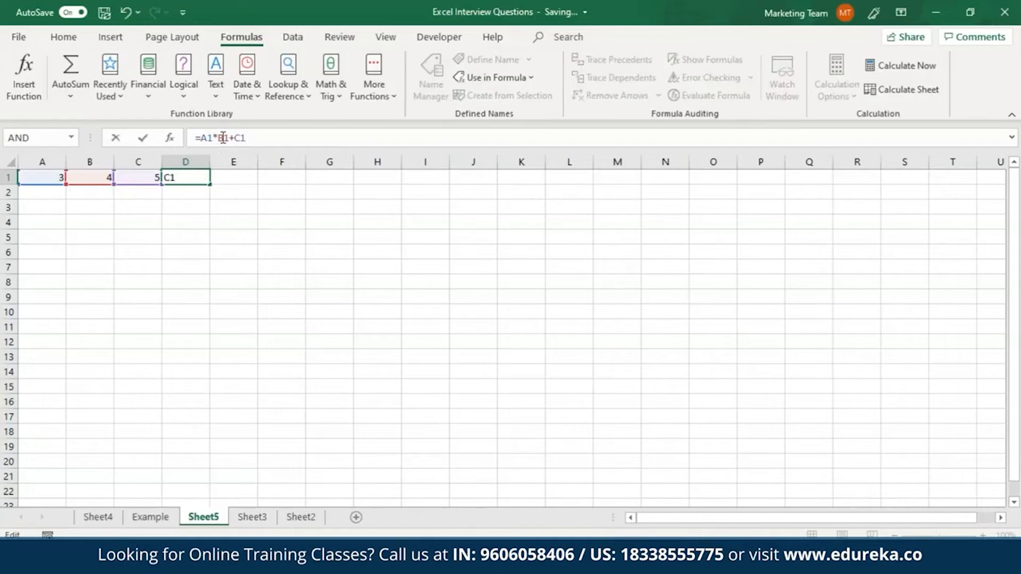
key(Return)
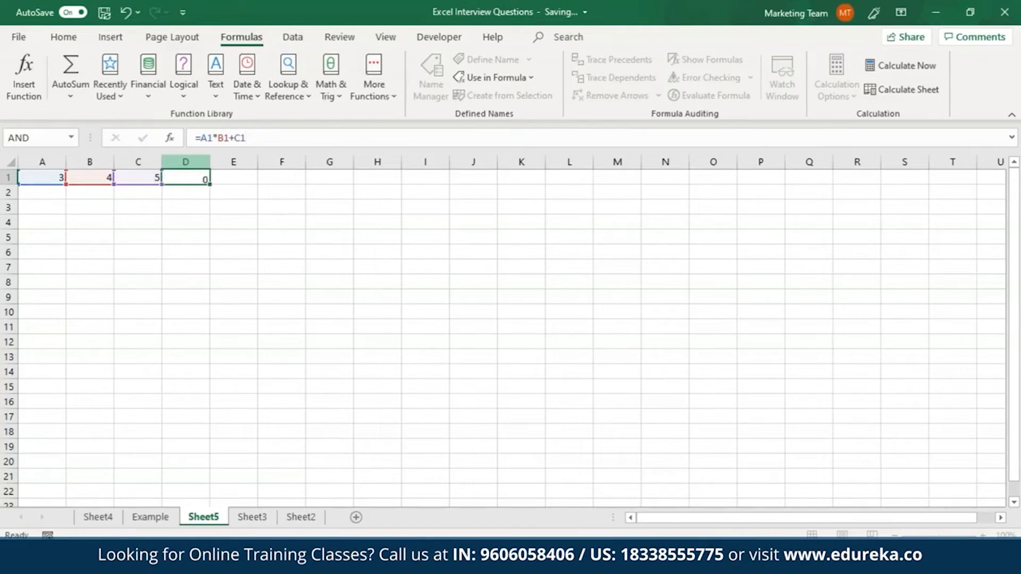
click(188, 177)
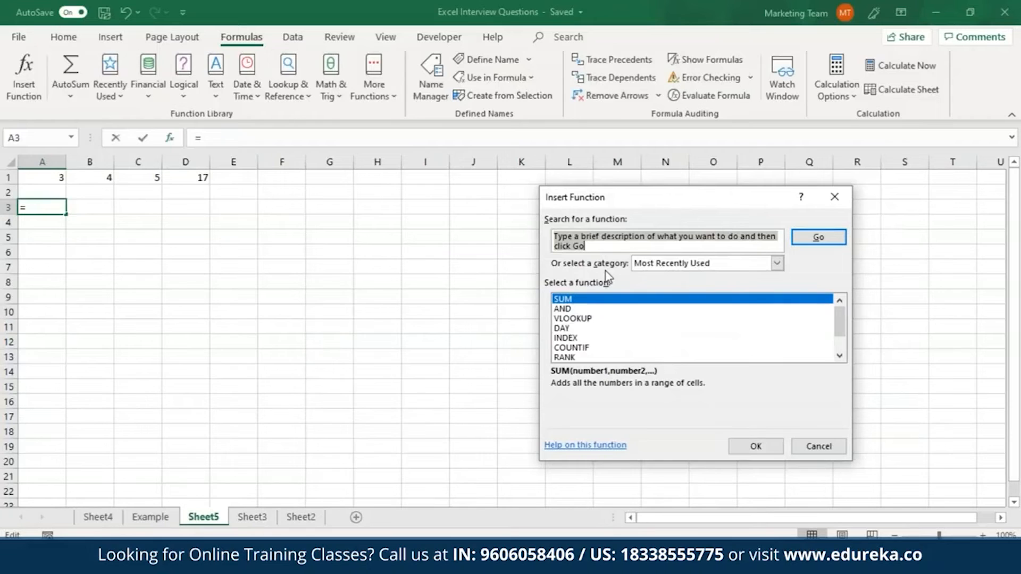
- Leave the Insert Function dialog and enter the formula =SUM(A1:D1) in cell A3
text(SUM)
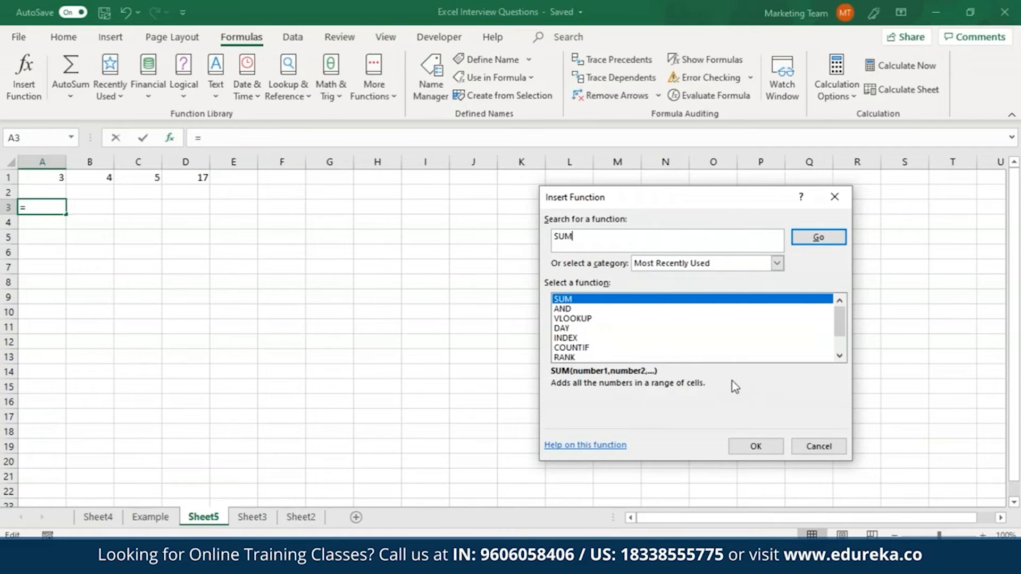
click(814, 446)
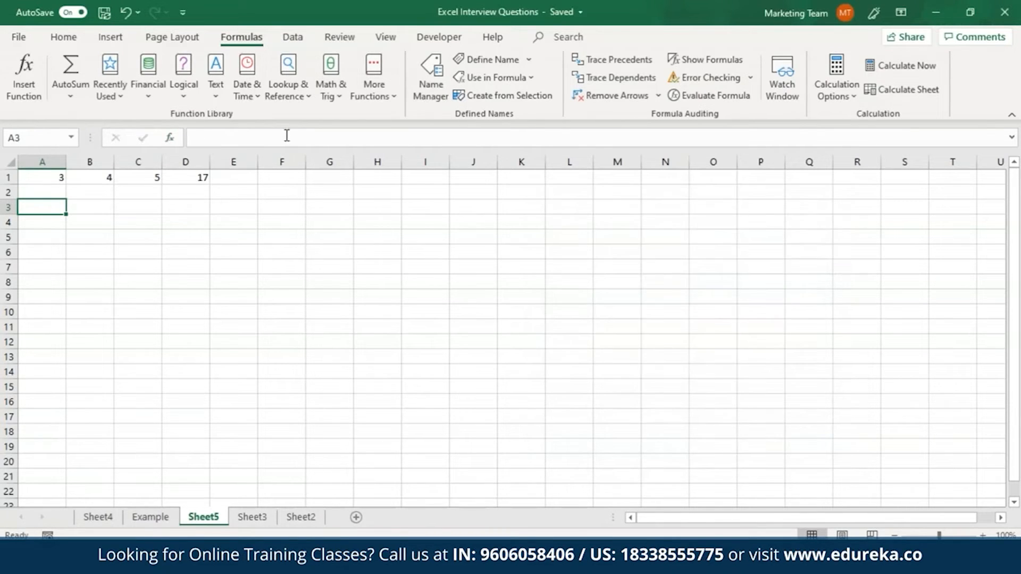
click(282, 138)
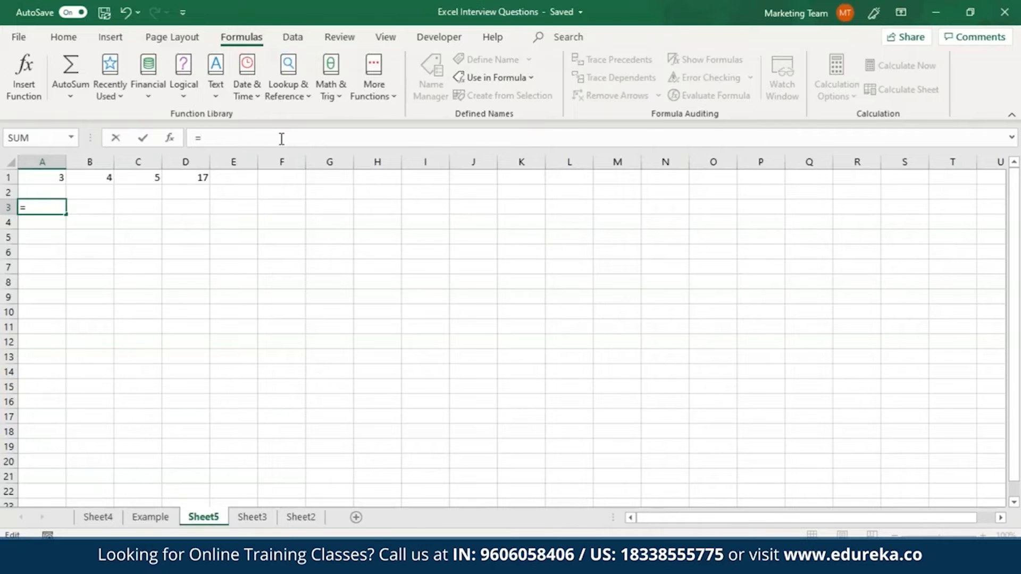
text(SUM)
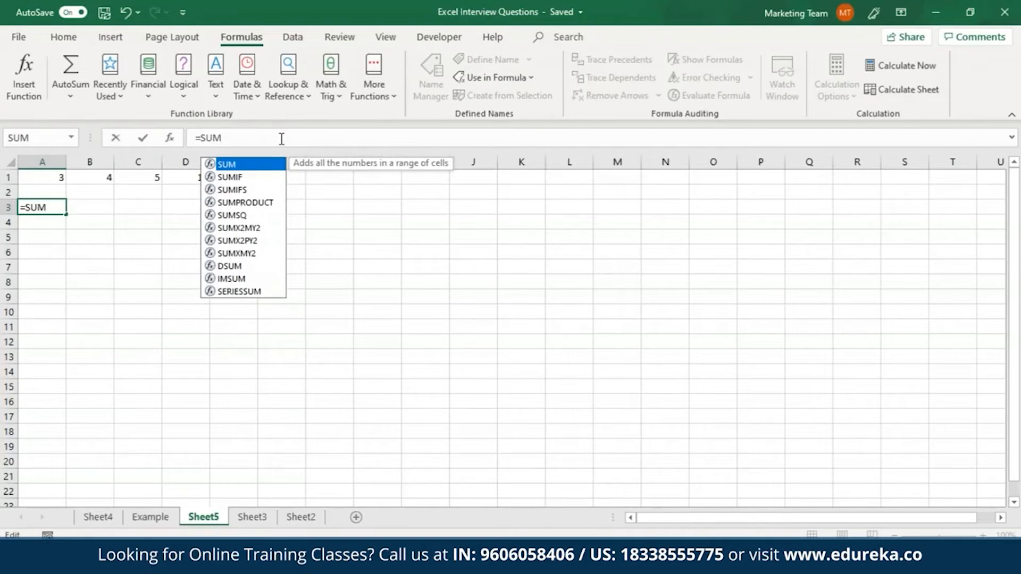
text(()
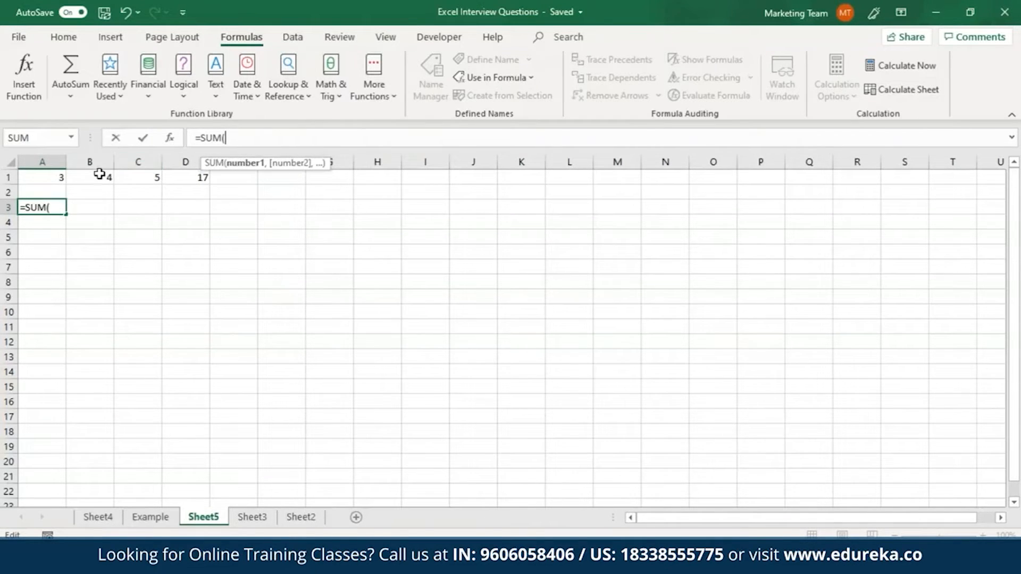
drag(62, 177, 183, 175)
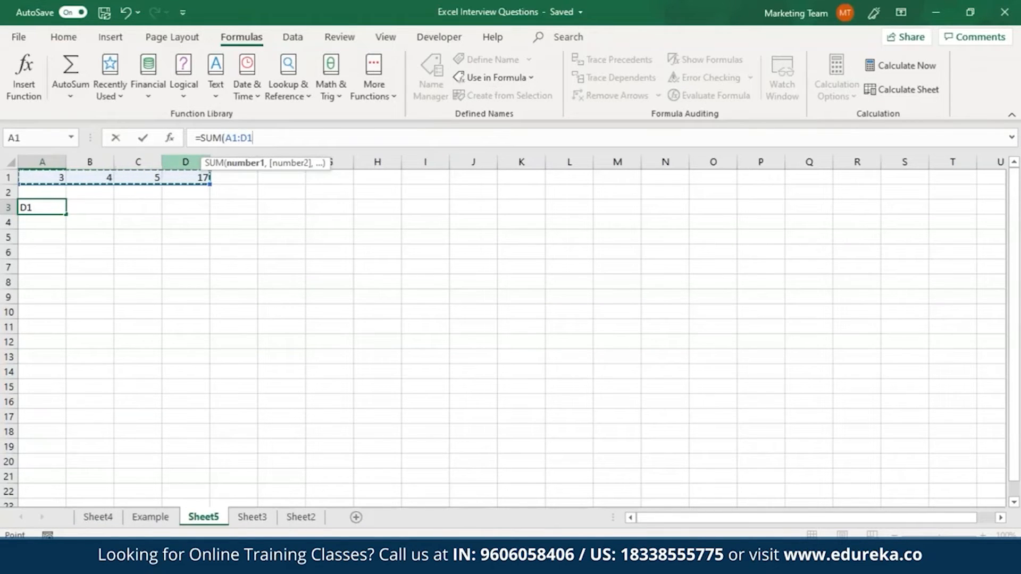
text())
key(Return)
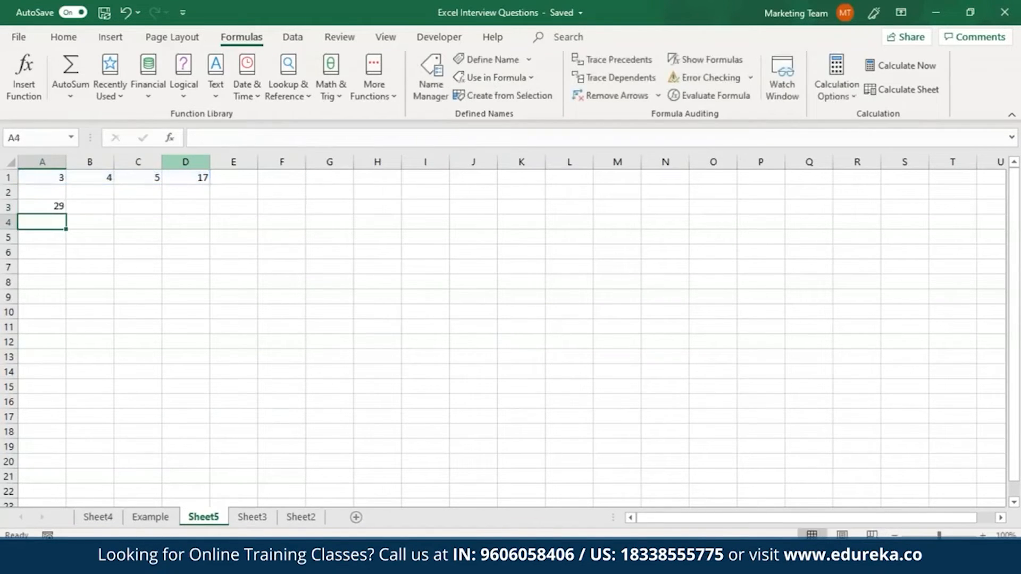
- Change the formula in A3 to =SUMIF(A1:D1,"<15")
click(35, 207)
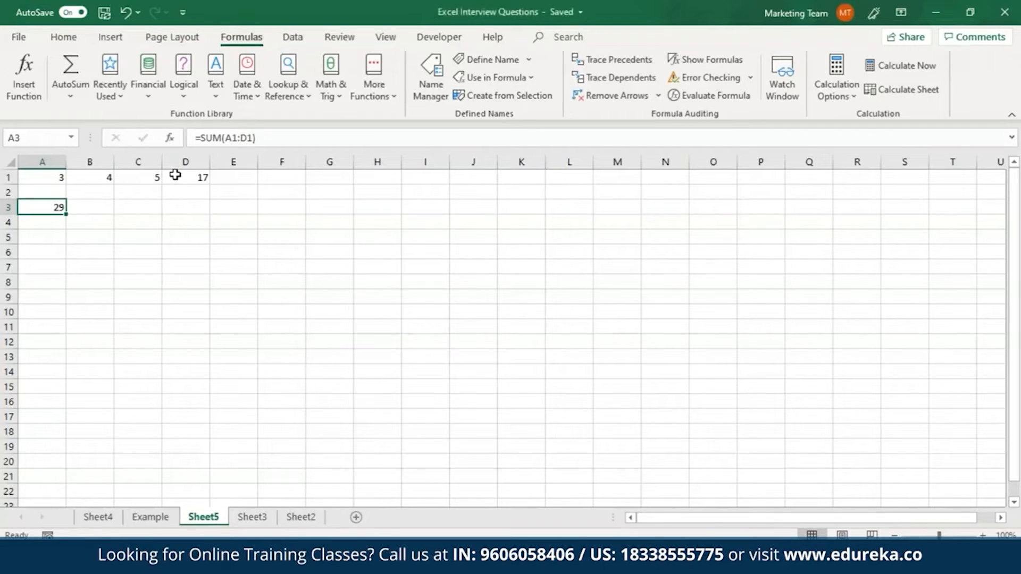
click(220, 137)
text(IF)
key(Right)
key(Right)
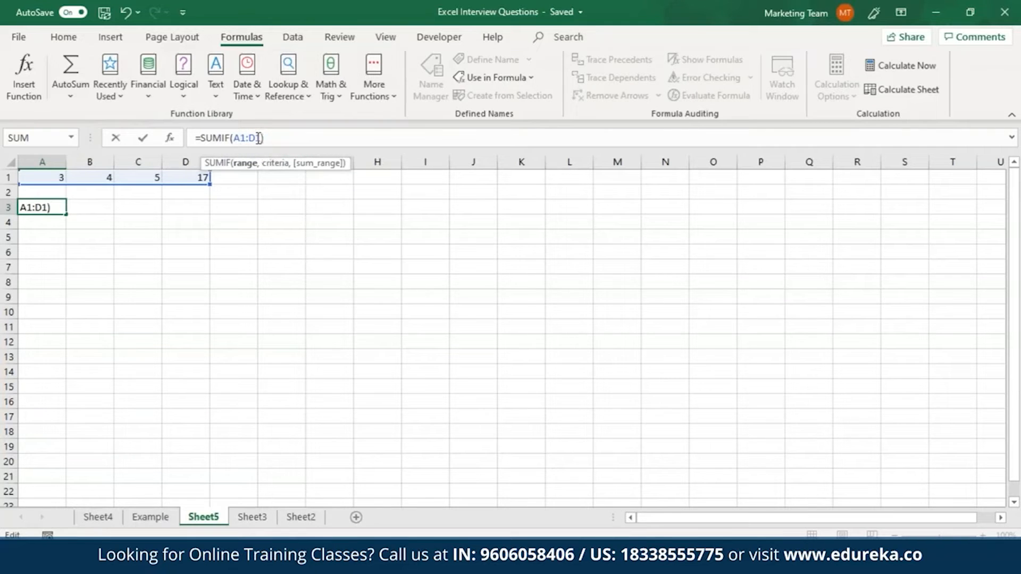
text(,"")
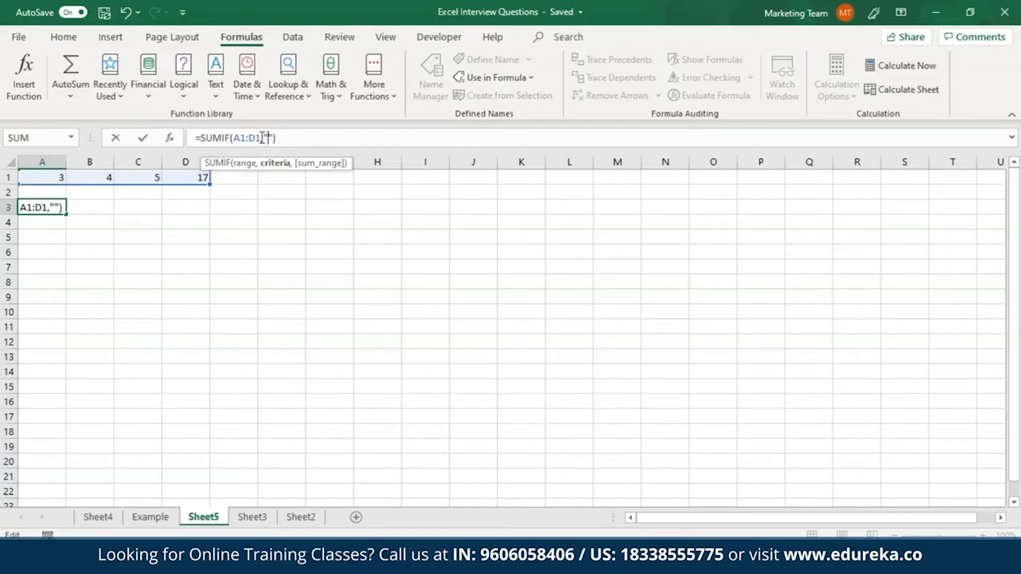
text(<15)
key(Return)
click(56, 203)
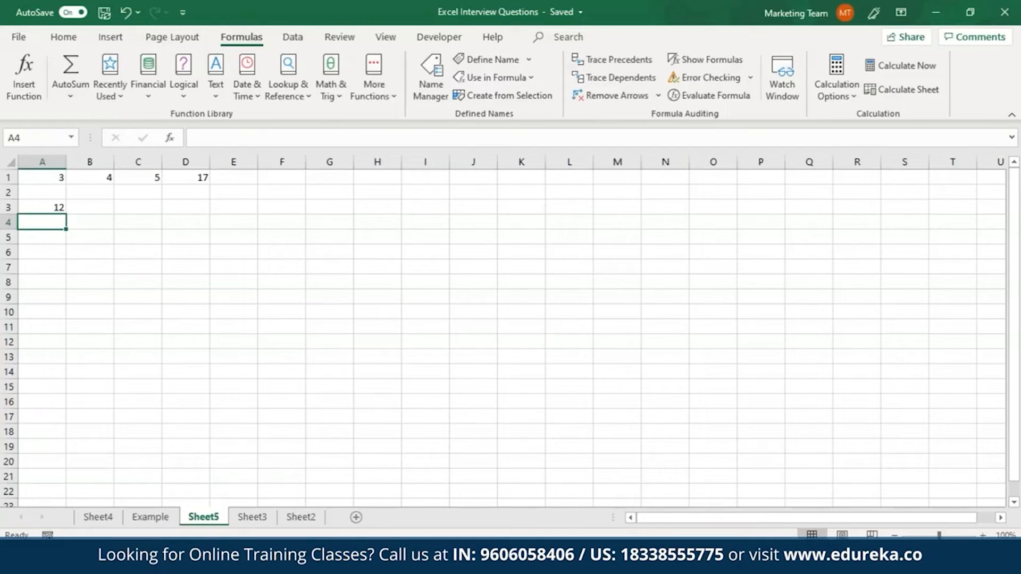
- Enter the formula =COUNT(A1:D3) in cell A6
click(89, 193)
click(43, 246)
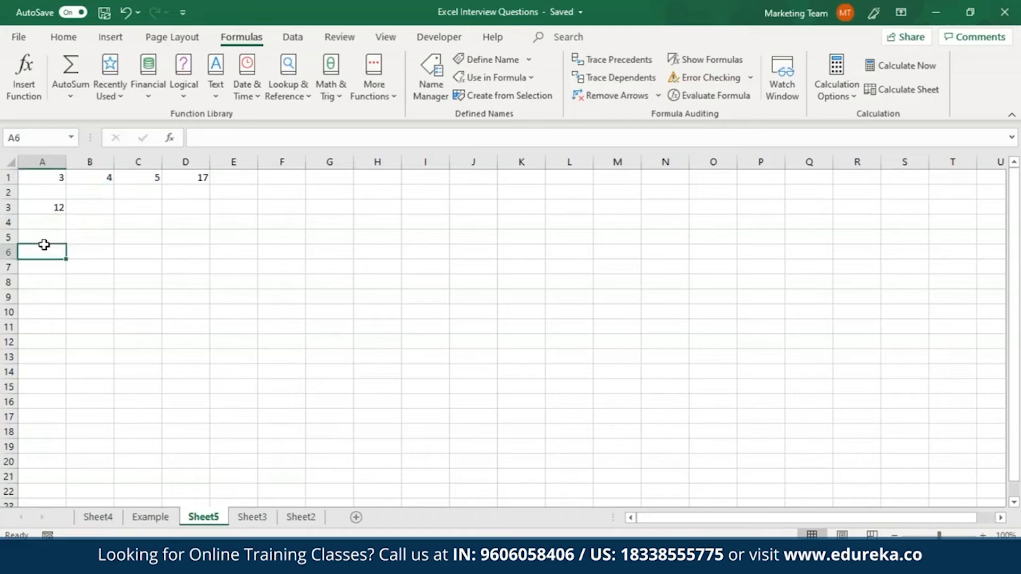
click(210, 139)
text(=)
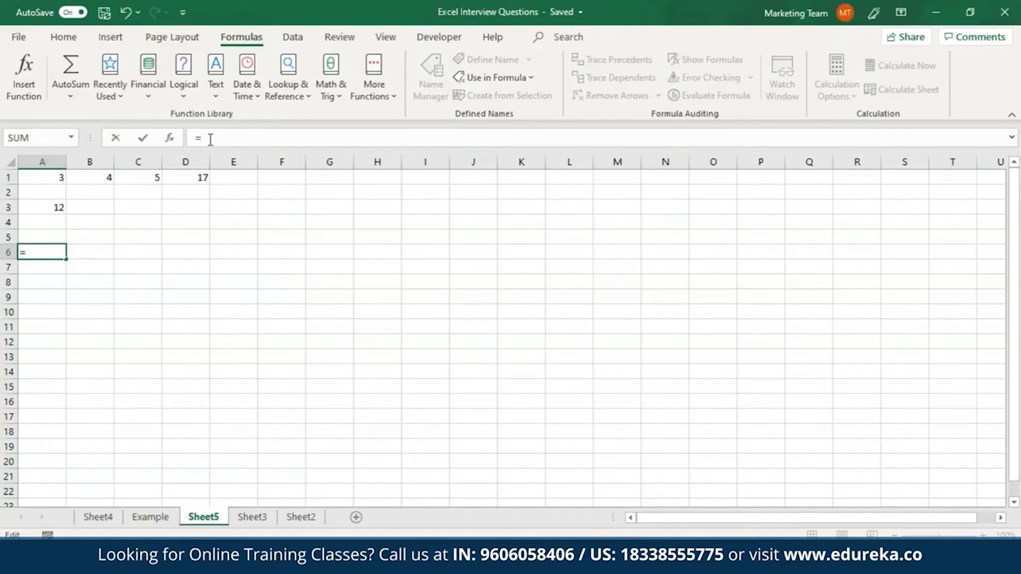
text(COUNT)
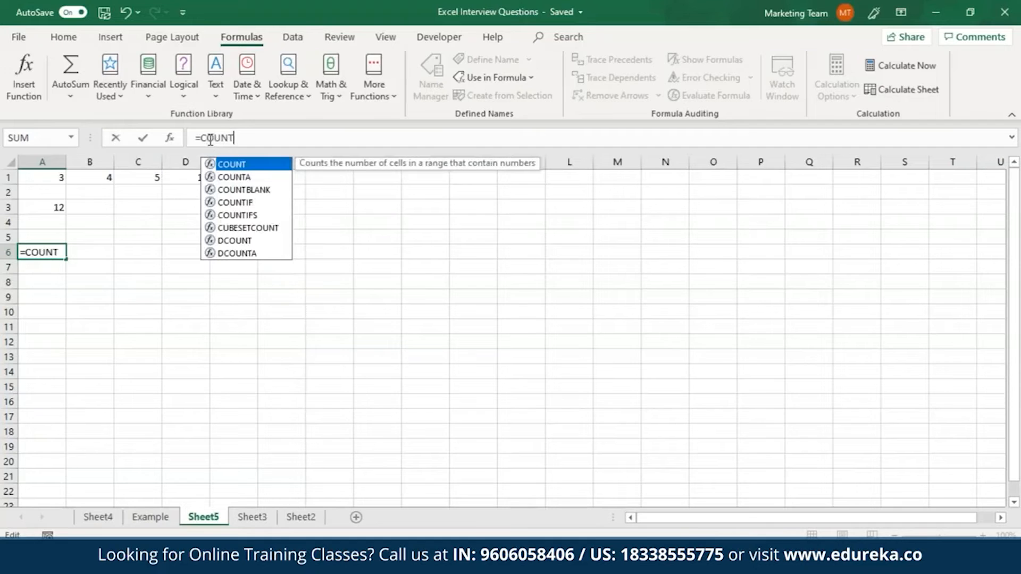
text(()
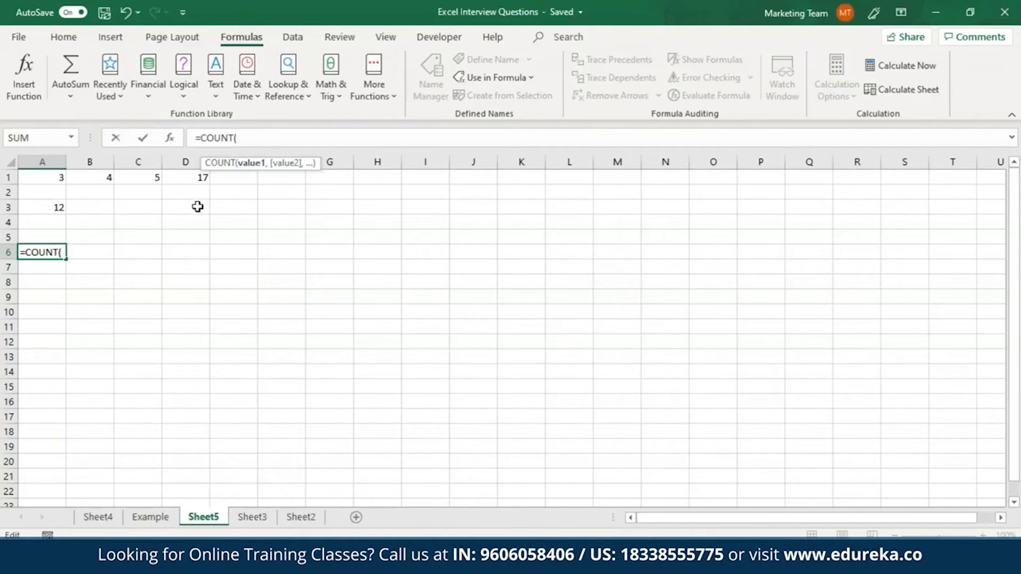
drag(57, 182, 207, 213)
text())
key(Return)
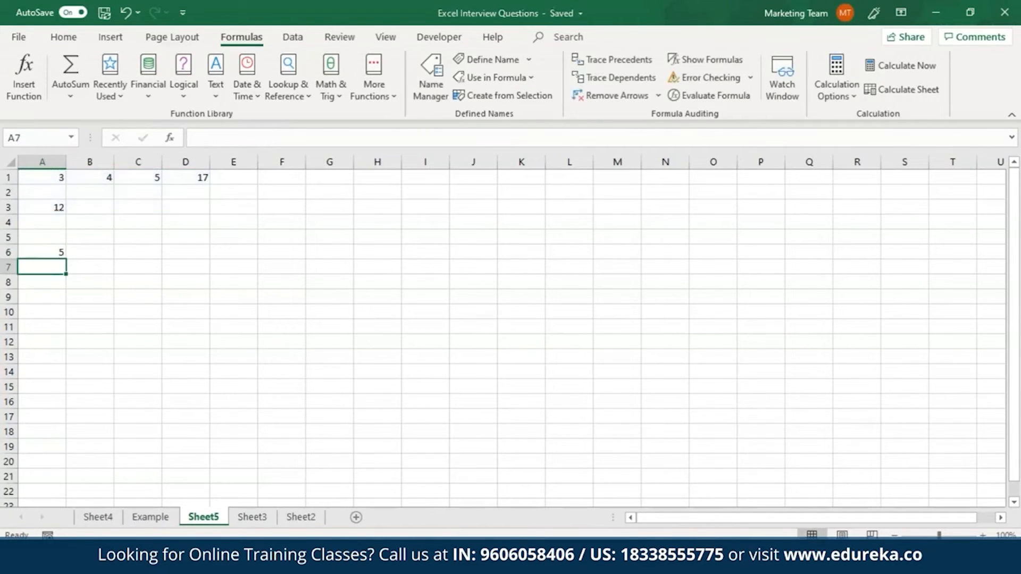
- Change the formula in A6 to =COUNTA(A1:D3) and select the range A1:D3
click(40, 253)
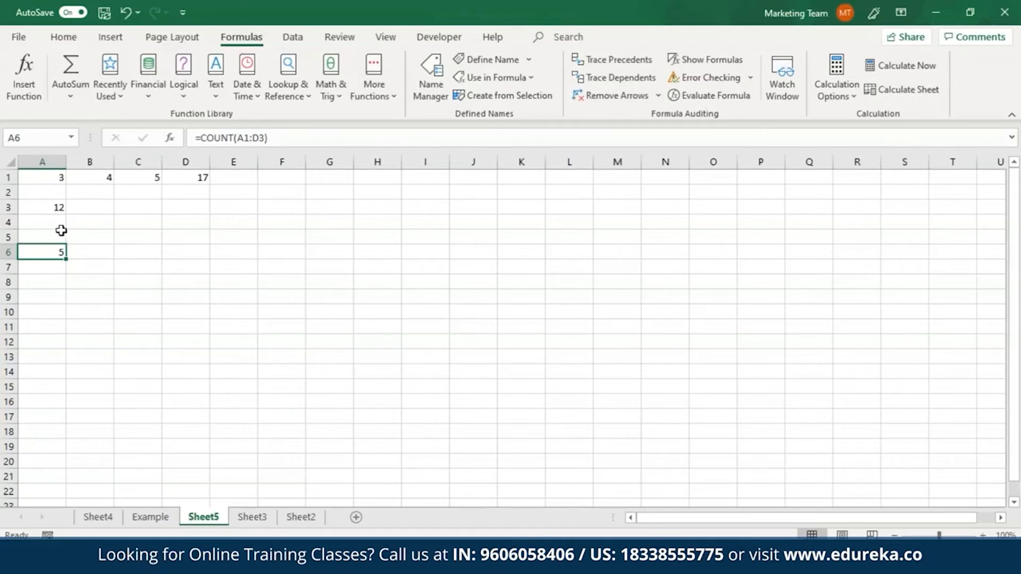
click(236, 138)
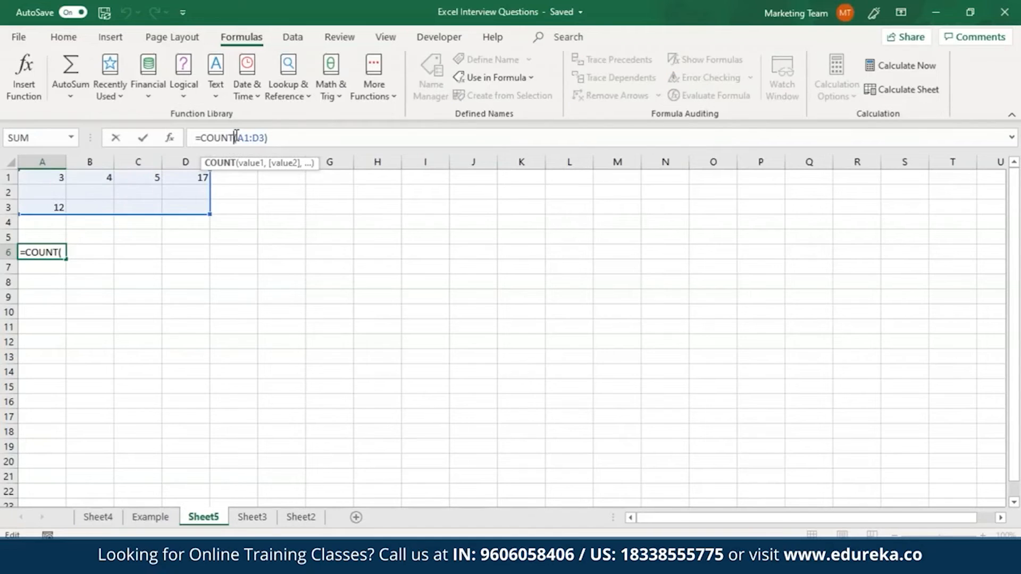
text(A)
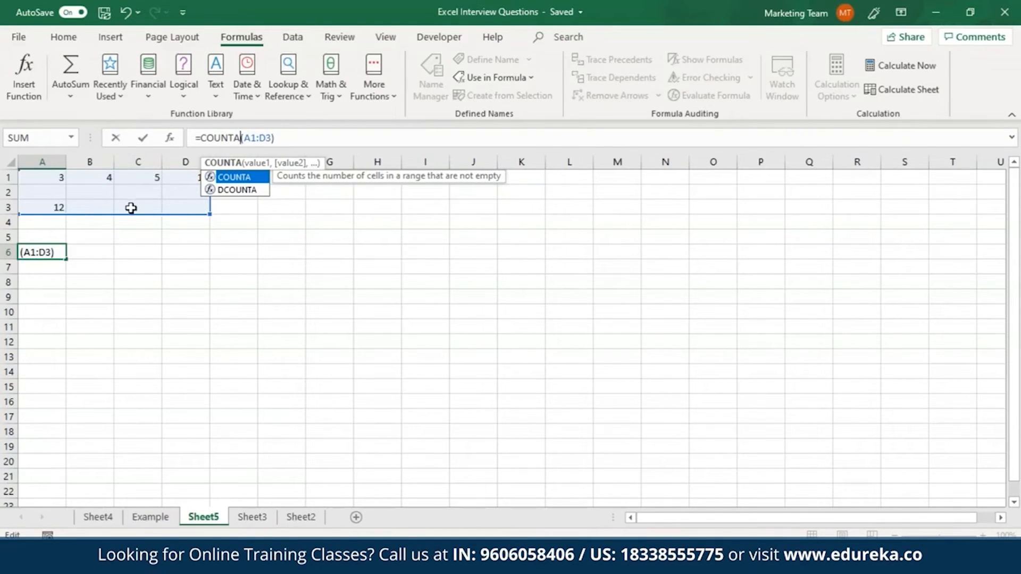
key(Return)
click(55, 251)
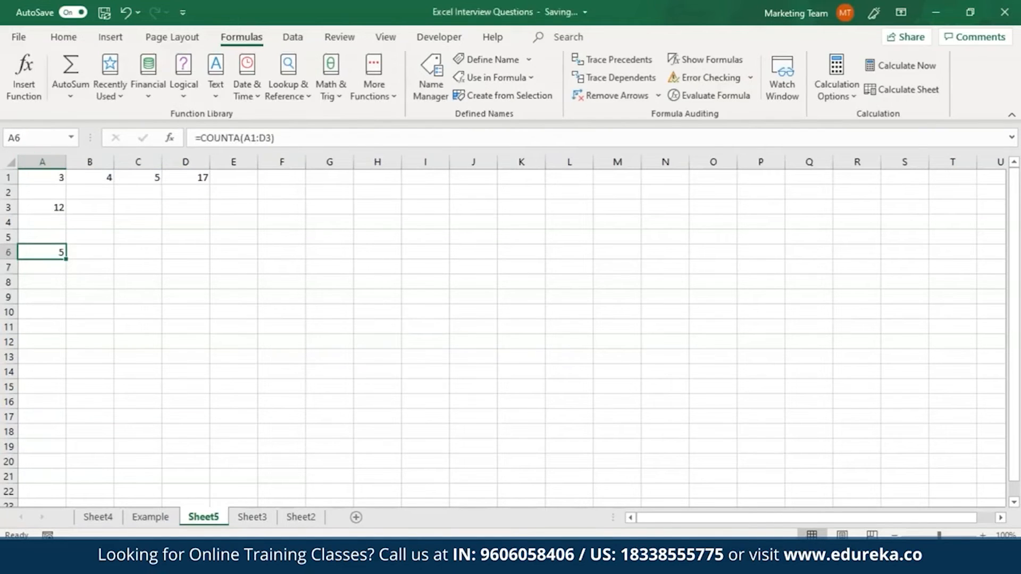
drag(56, 178, 199, 209)
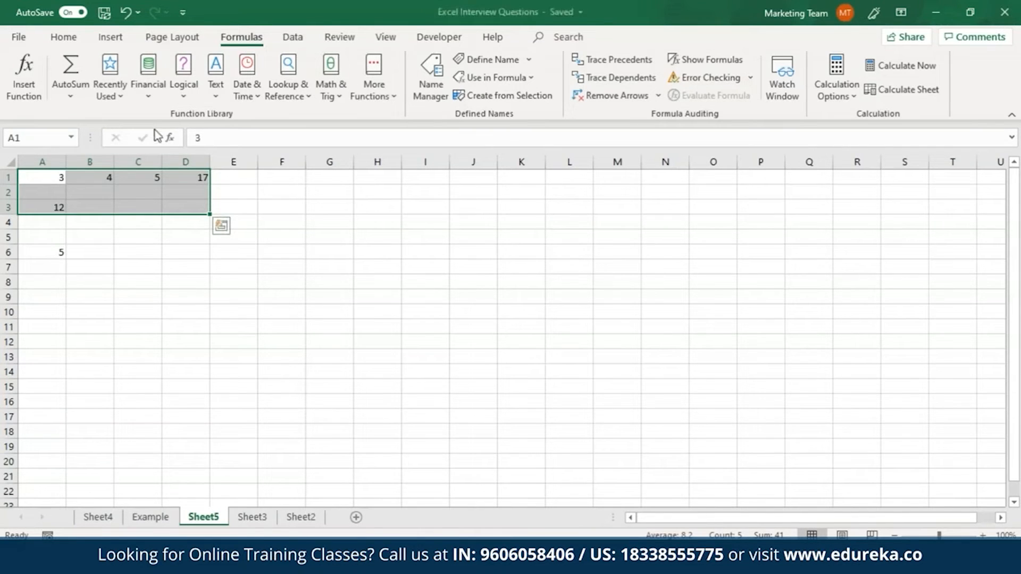
- Change the formula in A6 to =COUNTIF(A1:D3,">10")
double_click(50, 252)
click(239, 137)
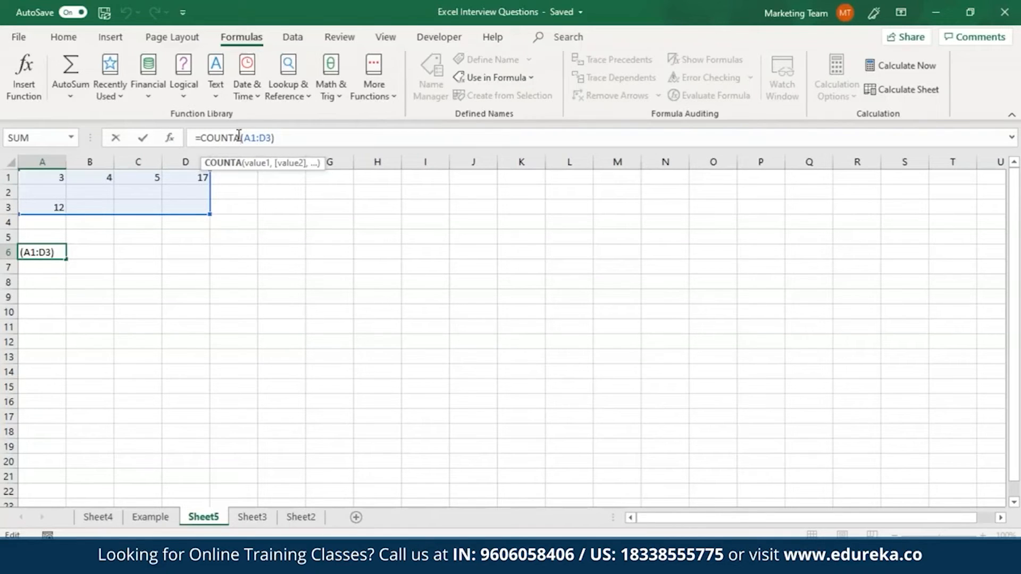
key(BackSpace)
text(IF)
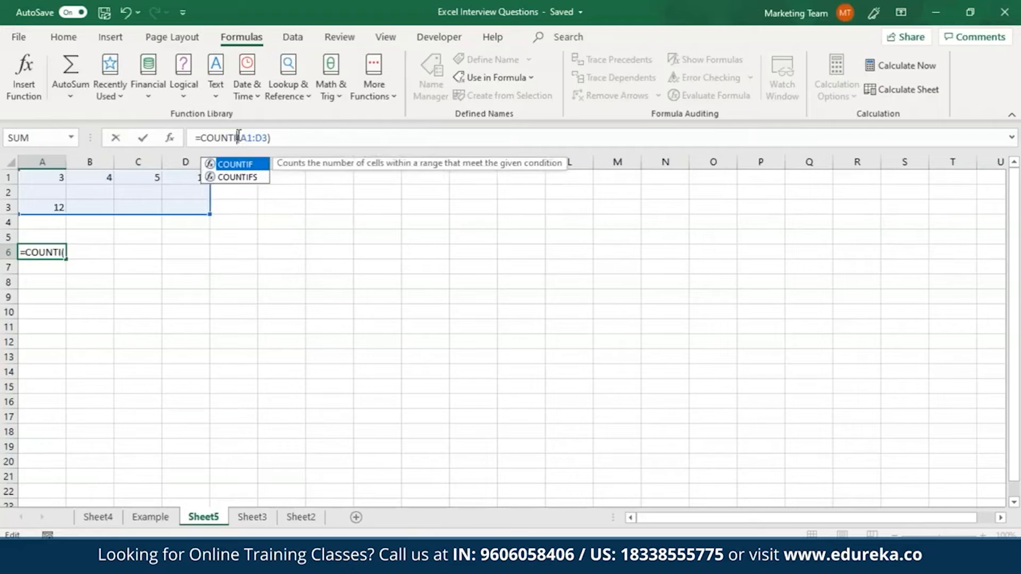
key(Right)
key(Right)
key(Right)
key(Right)
text(,)
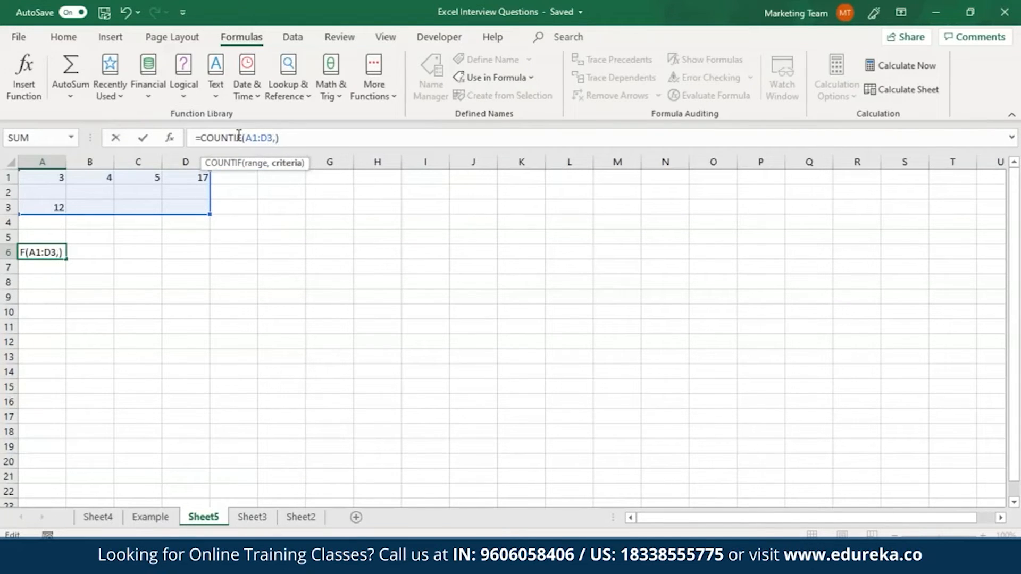
text(">10")
key(Return)
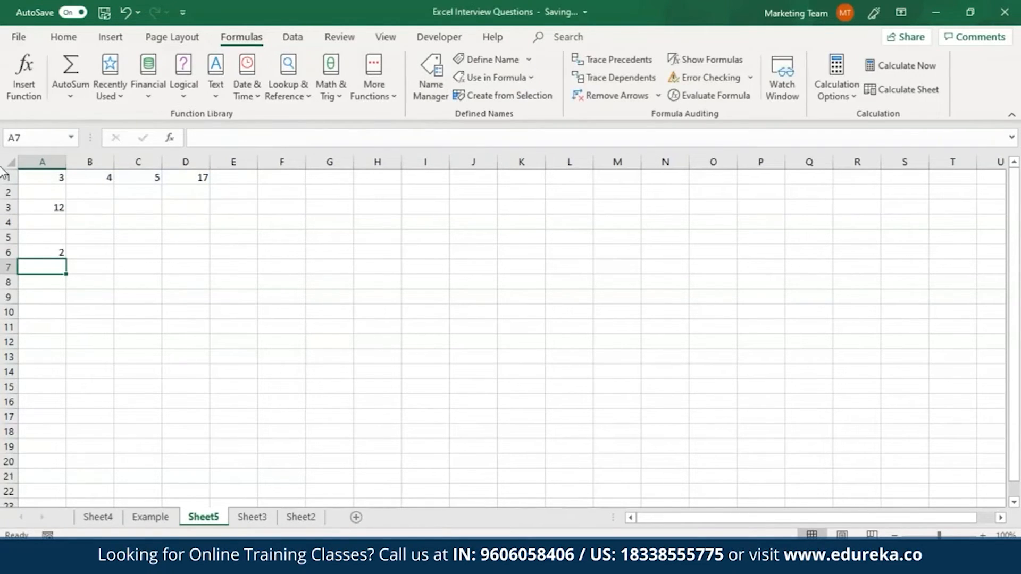
- Inspect the cells in the counted range, checking D1 and the formula in A3
drag(54, 184, 205, 186)
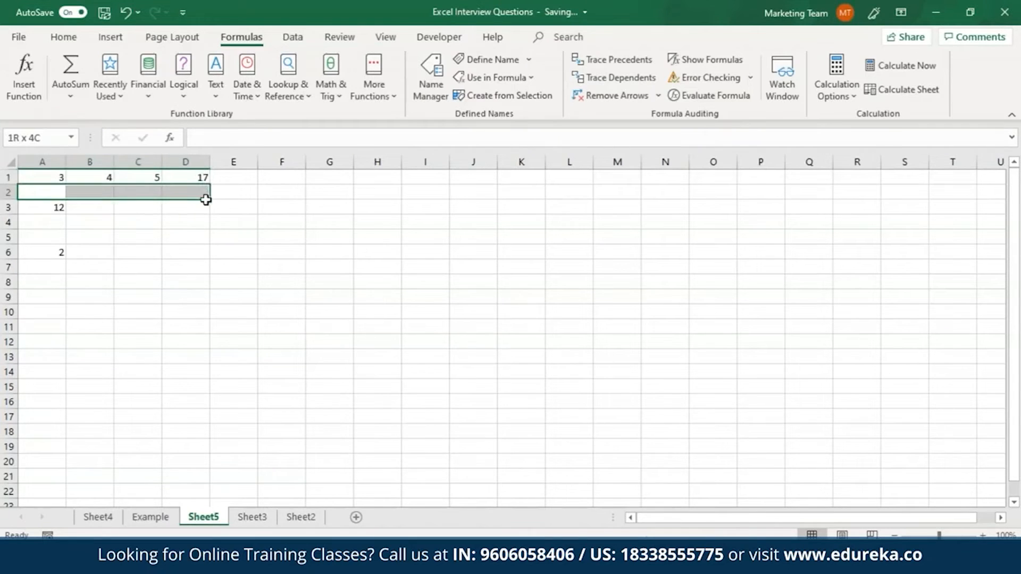
click(200, 177)
click(55, 210)
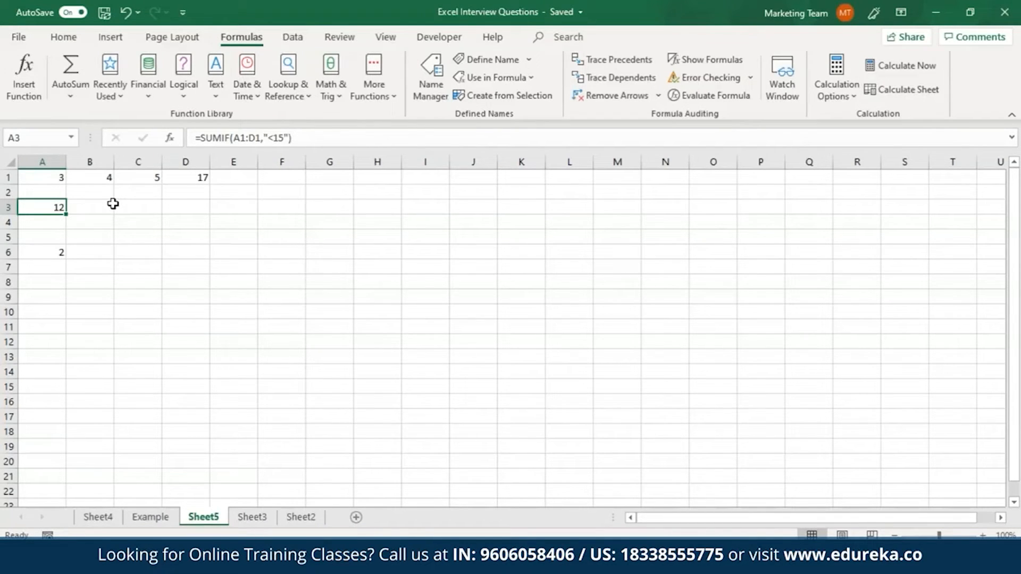
key(F2)
- Replace the formula in A6 with =COUNTBLANK(A1:D3)
click(57, 251)
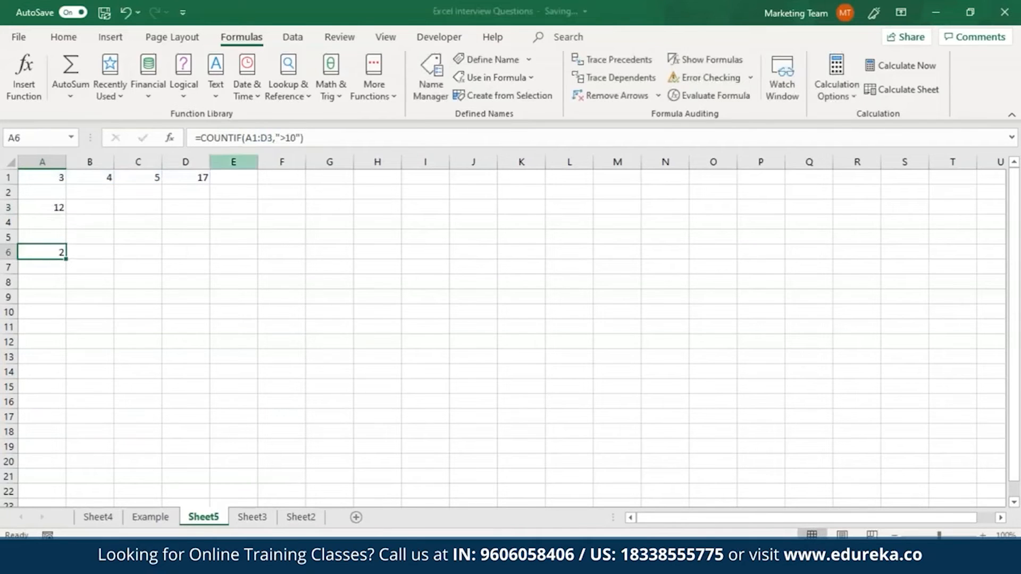
click(242, 137)
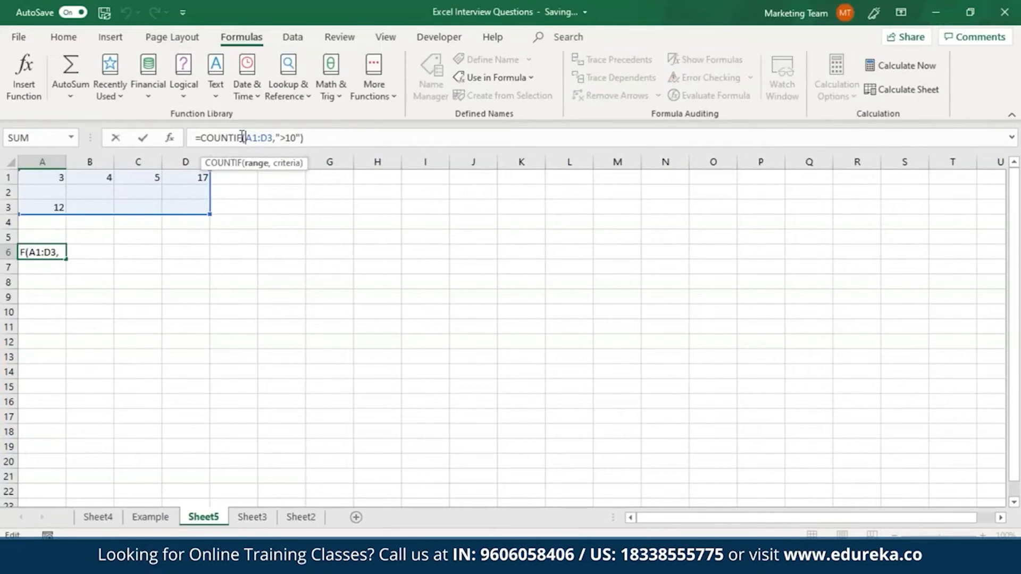
key(BackSpace)
text(TB)
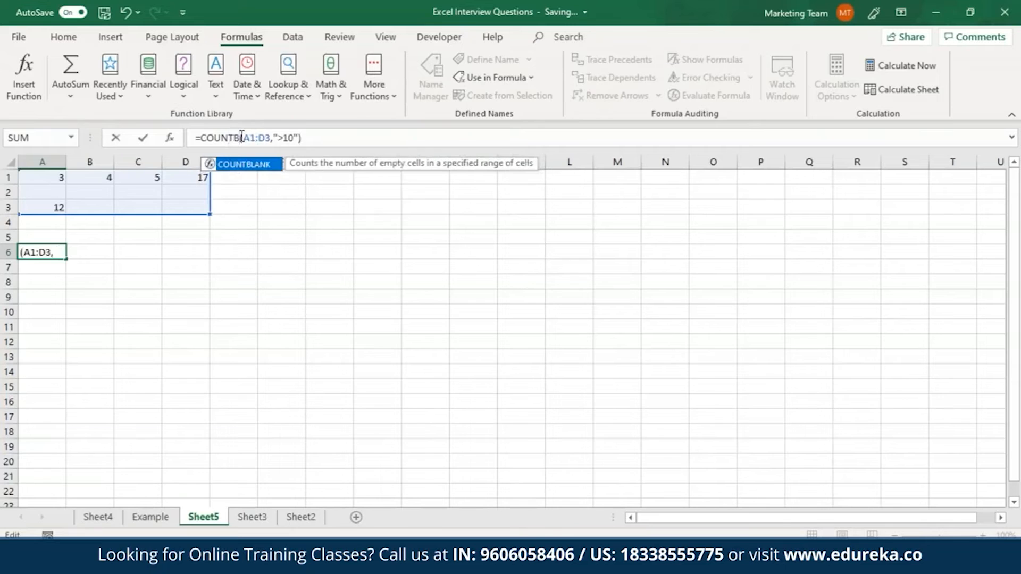
double_click(240, 165)
key(BackSpace)
key(BackSpace)
key(BackSpace)
key(BackSpace)
key(BackSpace)
key(BackSpace)
key(BackSpace)
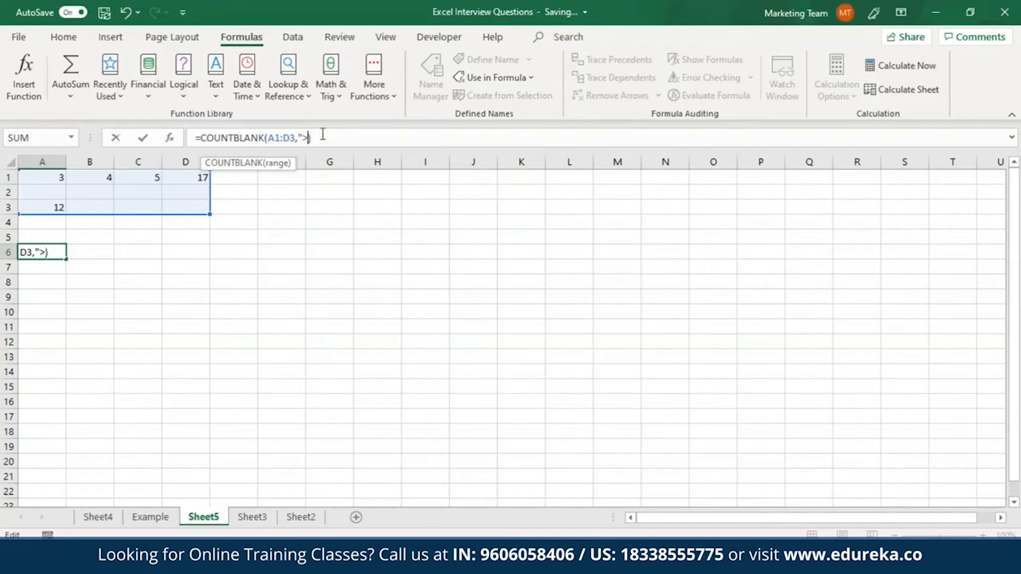
key(Return)
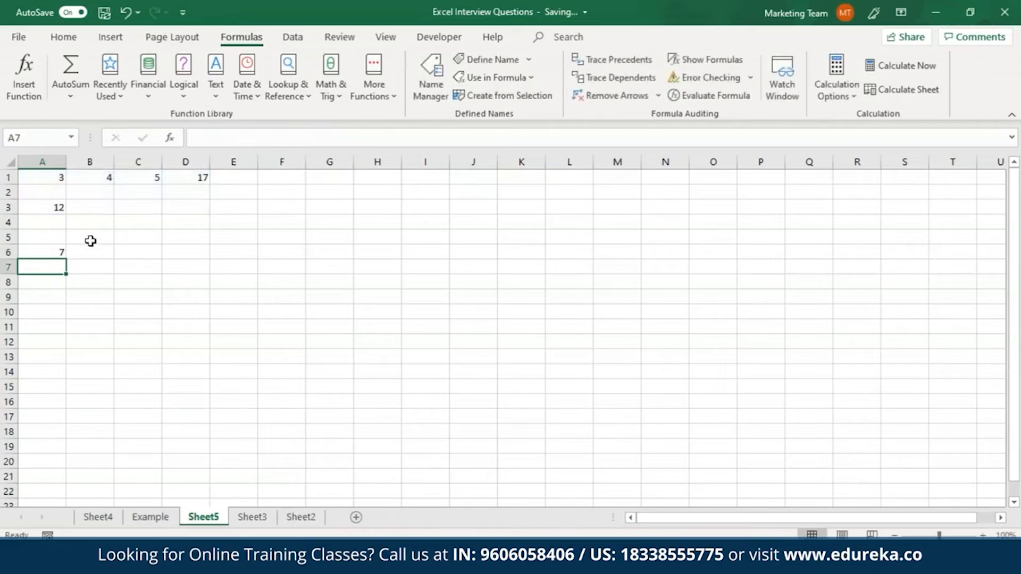
click(55, 251)
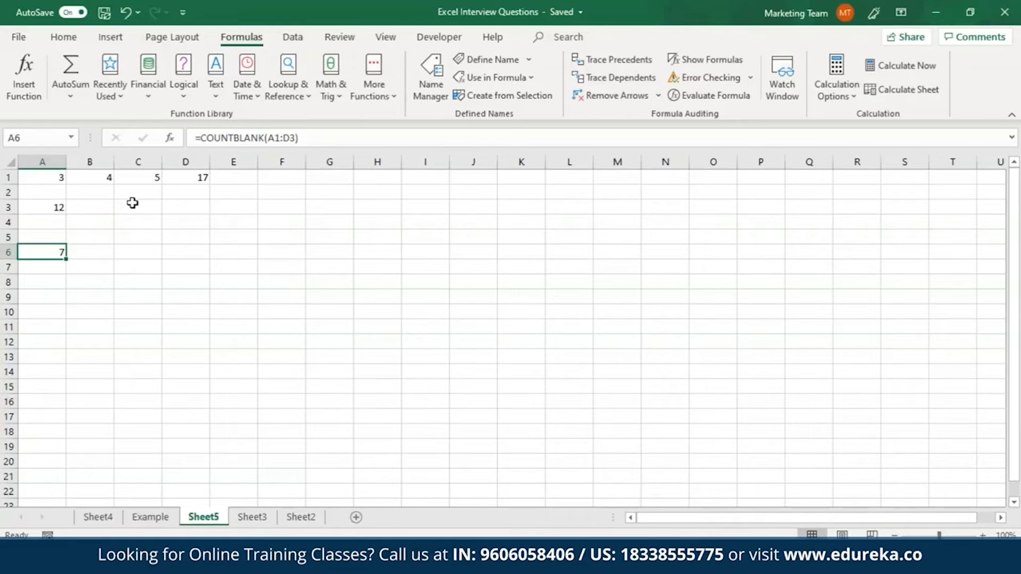
- In B7 of Sheet6, enter a COUNTIFS formula matching the second listed customer's name in C2:C4 and "24" in F2:F4
click(151, 519)
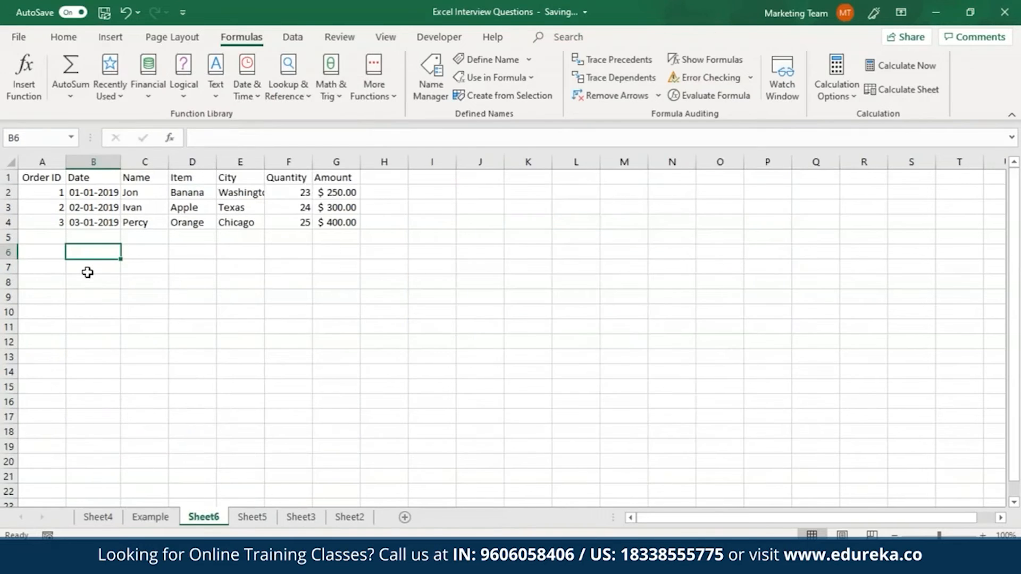
click(87, 273)
text(=)
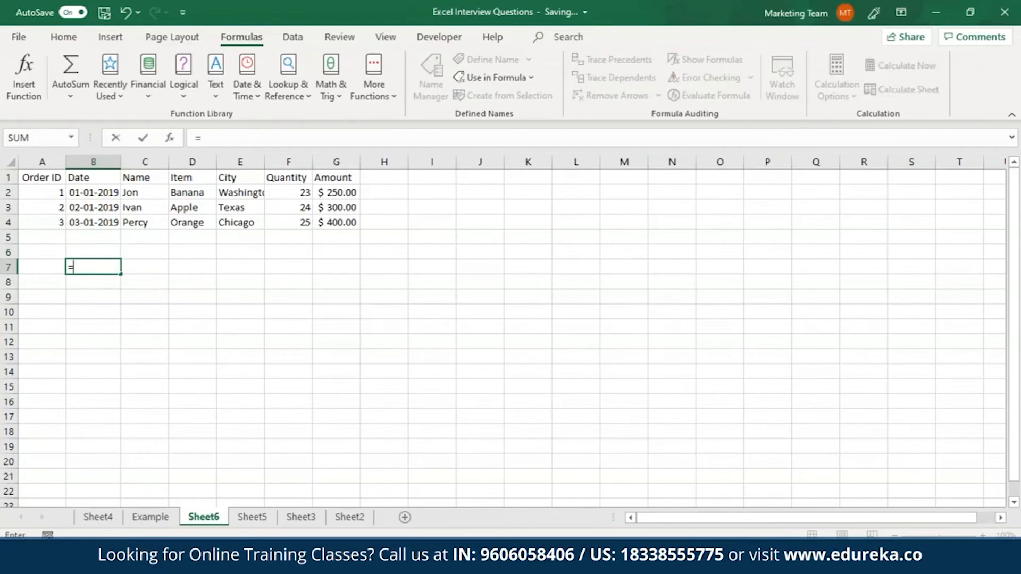
text(COUNTI)
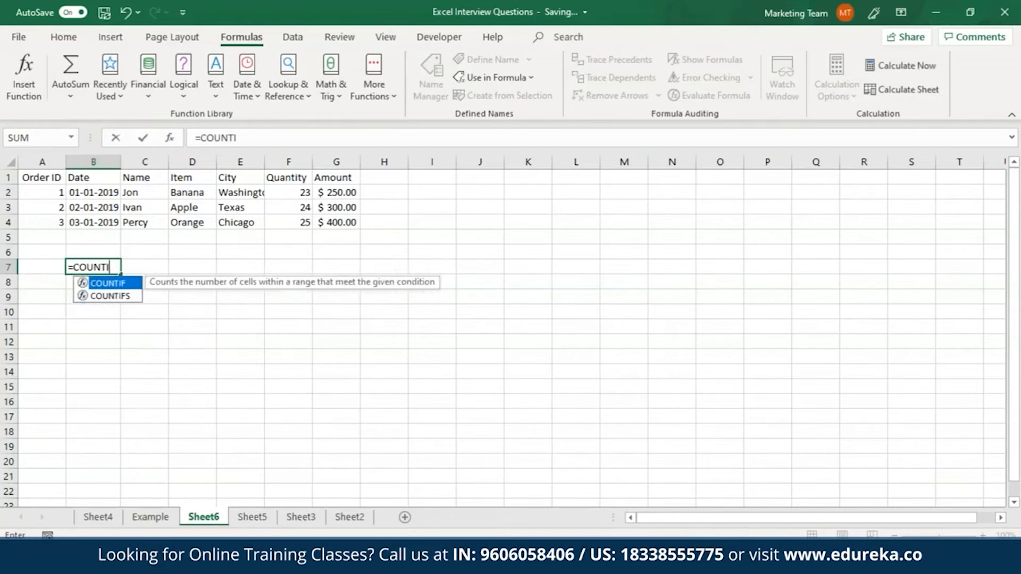
text(FS()
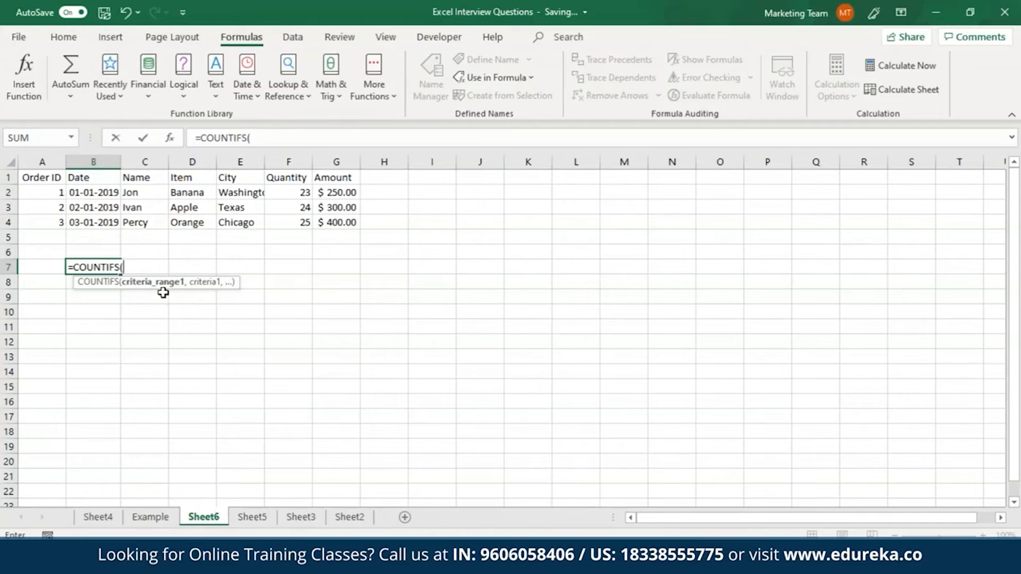
drag(139, 195, 145, 219)
text(,"I)
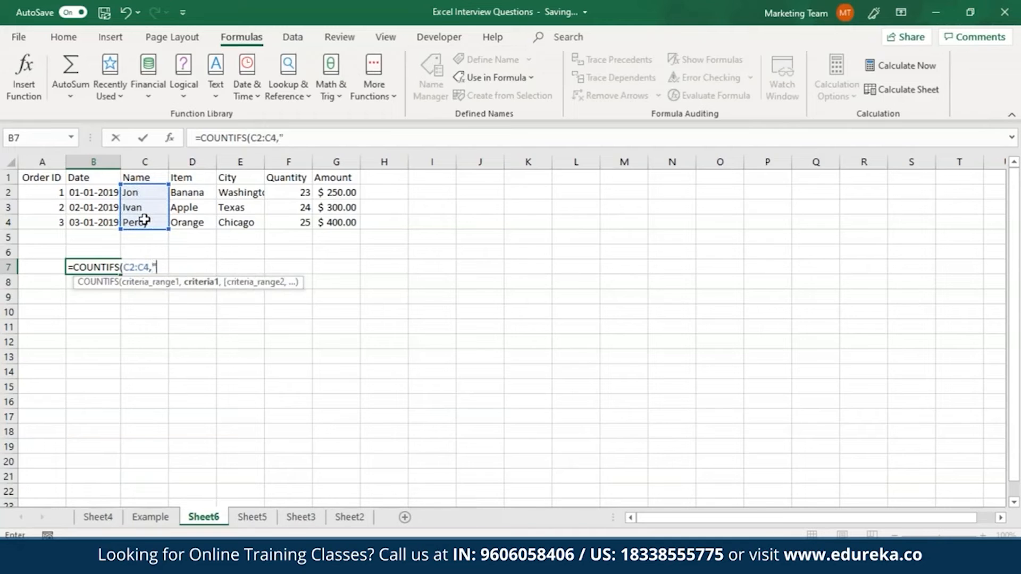
text(van",)
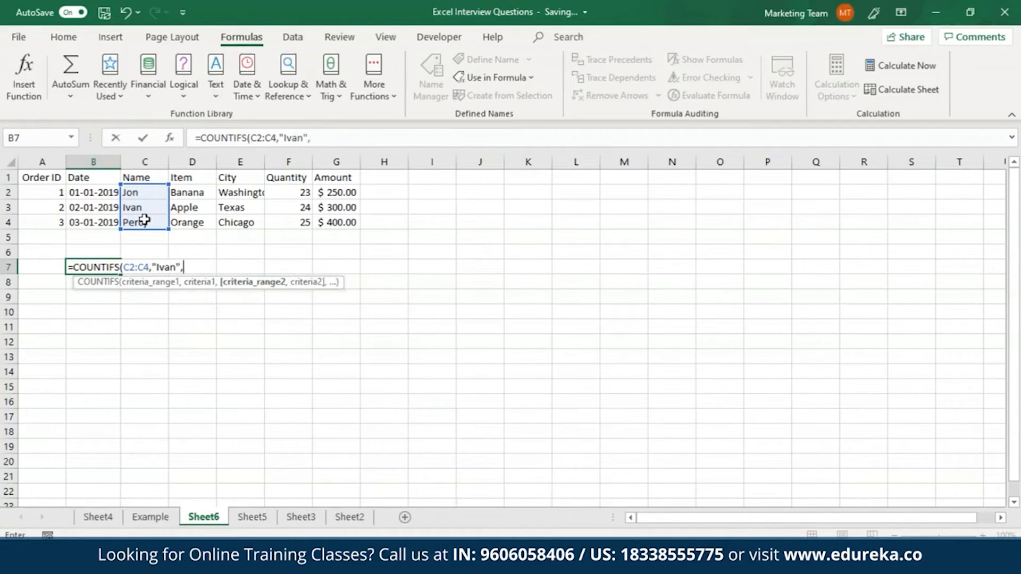
drag(229, 193, 237, 222)
click(289, 196)
drag(290, 196, 290, 223)
text(,")
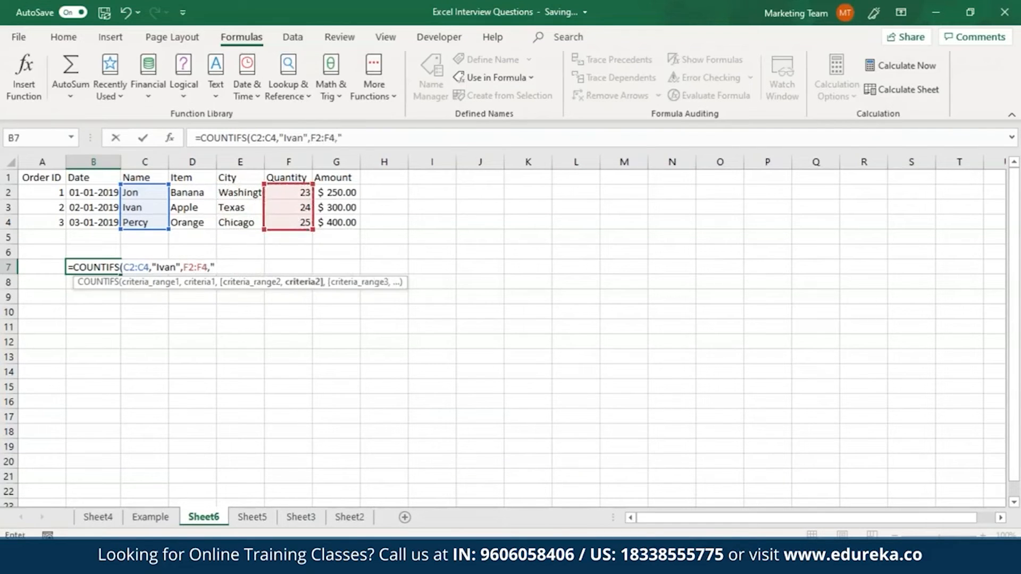
text(24"))
key(Return)
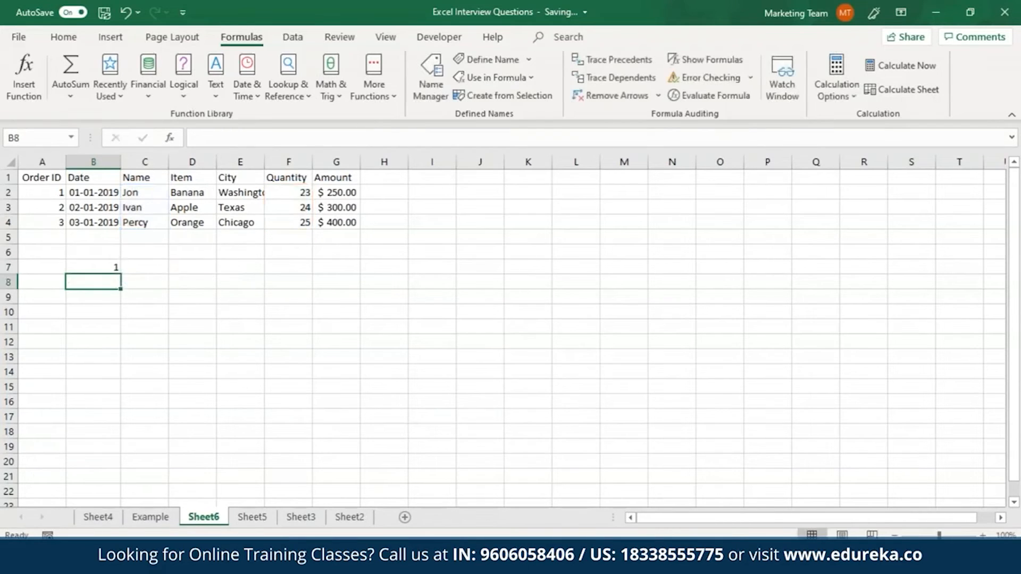
click(100, 261)
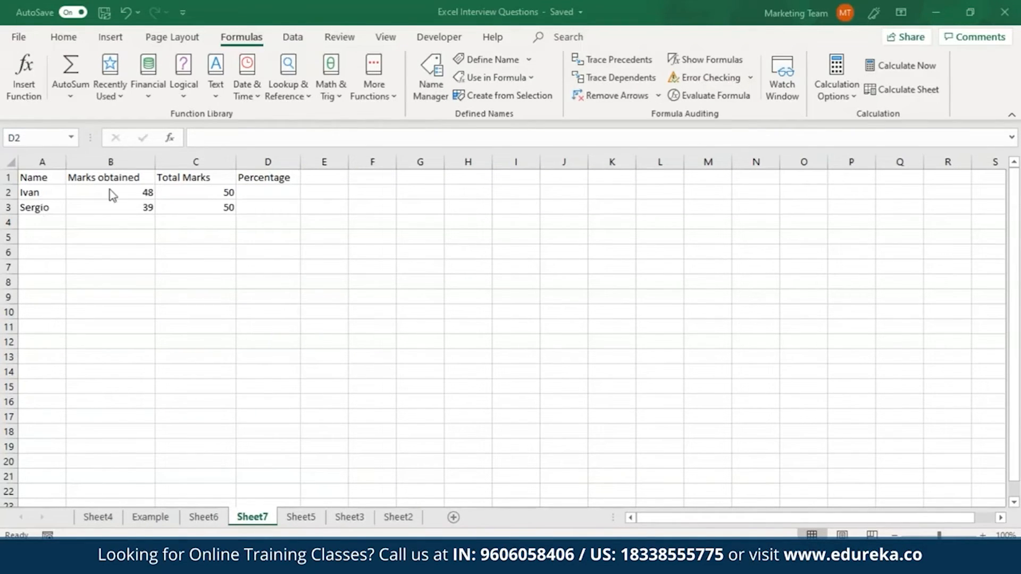
- Enter the formula =B2/C2 in the first Percentage cell, D2, on Sheet7
click(261, 198)
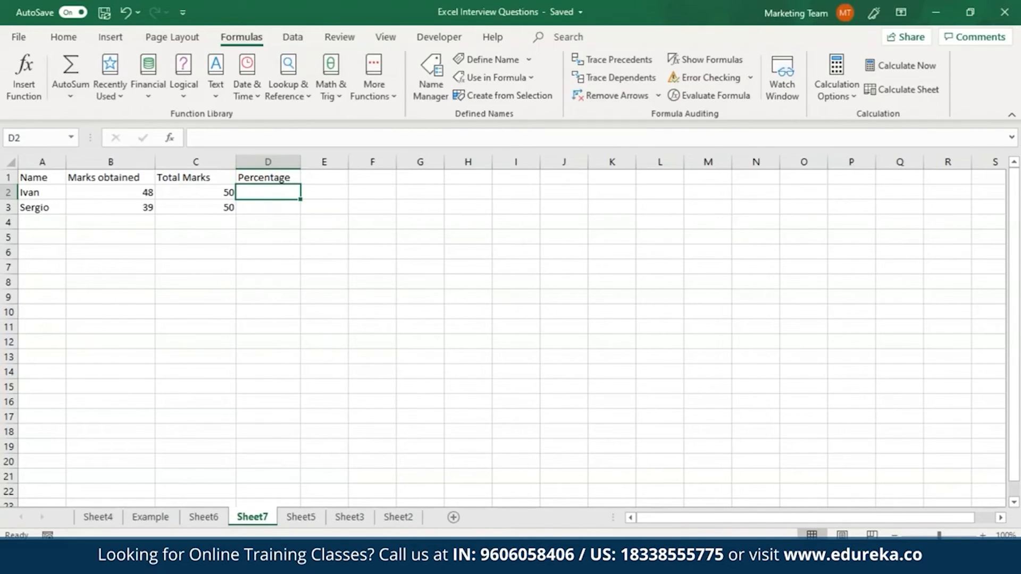
text(=)
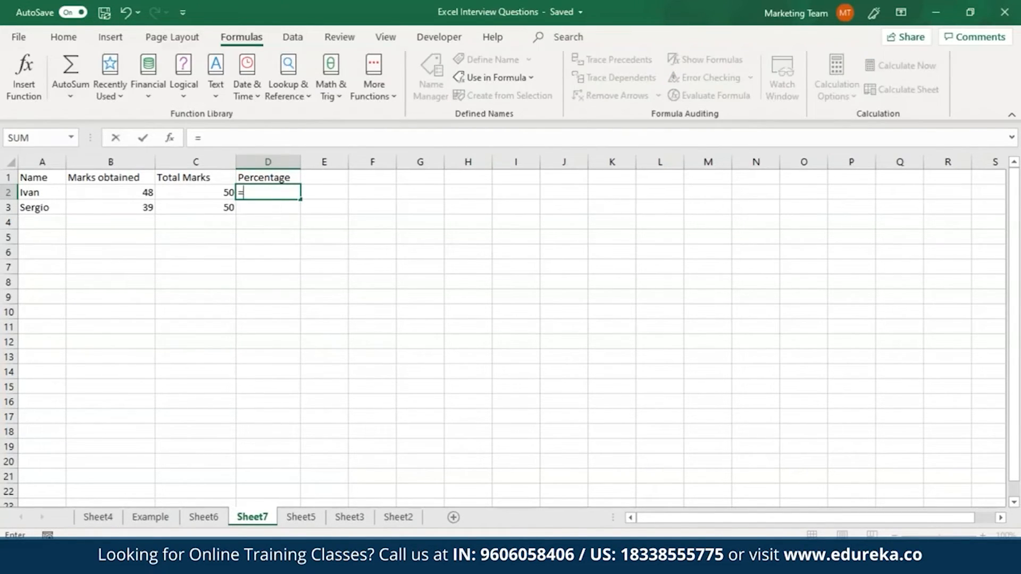
click(141, 199)
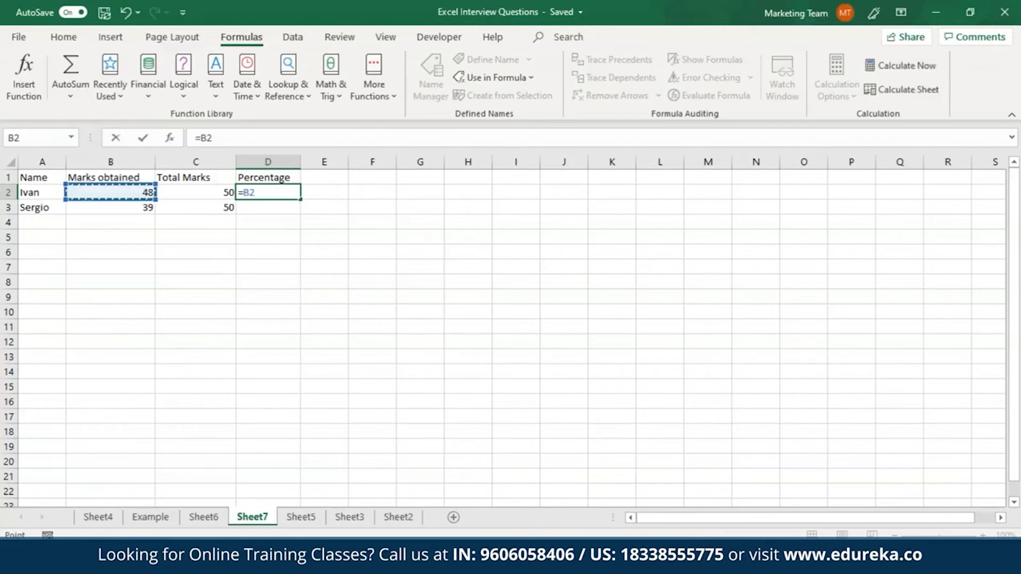
text(/)
click(199, 195)
key(Return)
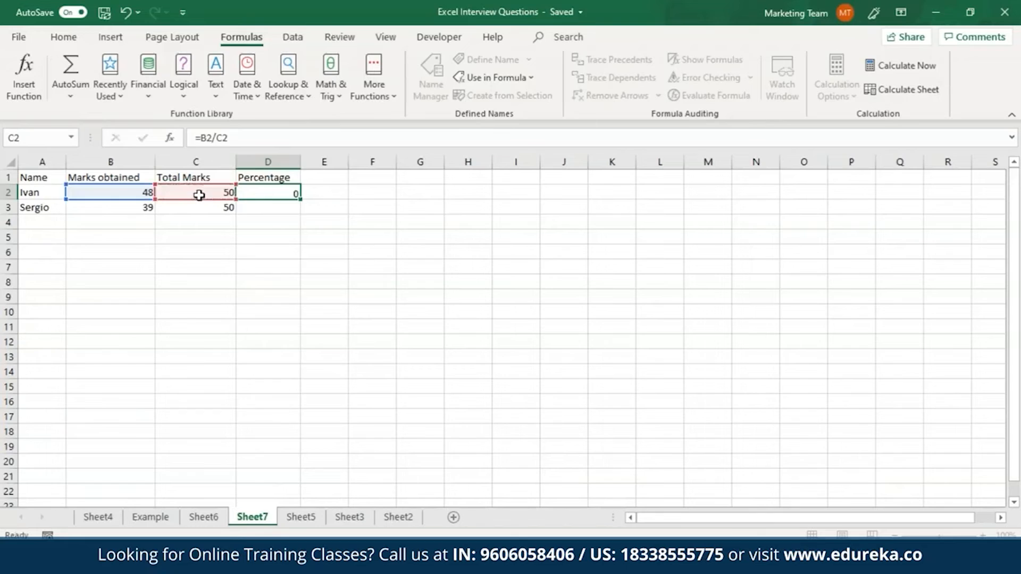
- Format D2 as a percentage and fill its formula down to D3
click(280, 197)
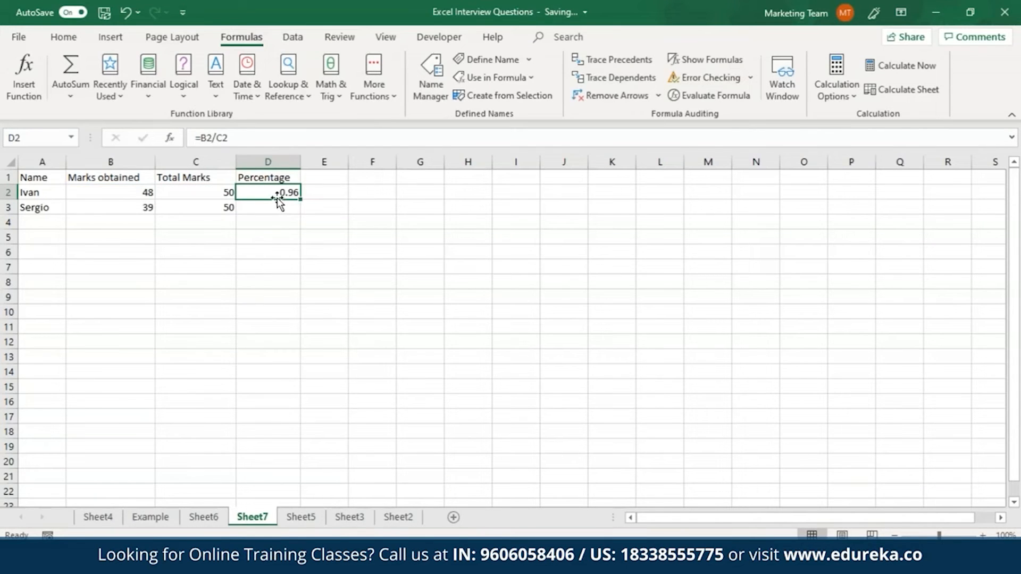
click(60, 38)
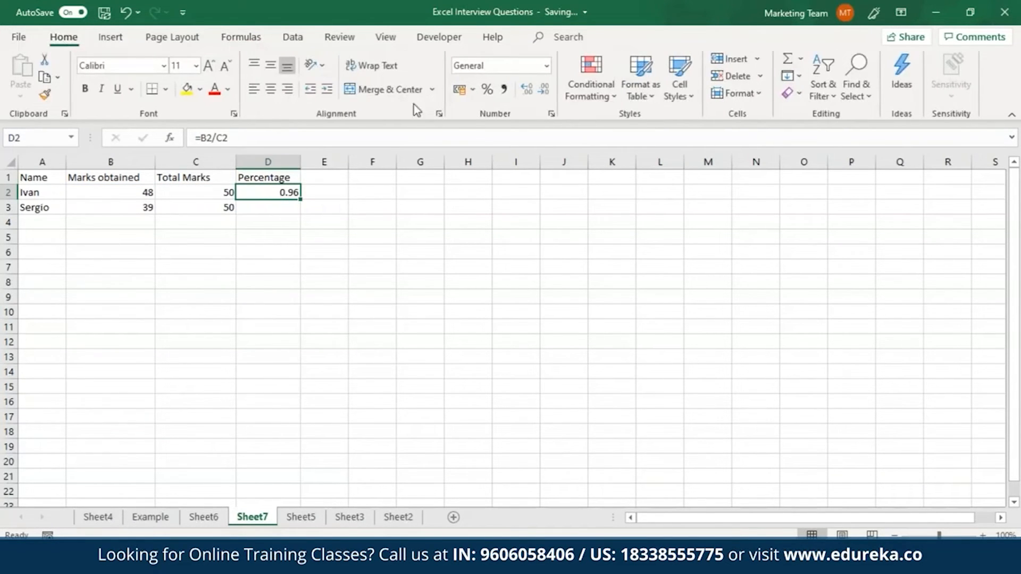
click(487, 89)
drag(301, 202, 300, 213)
click(268, 222)
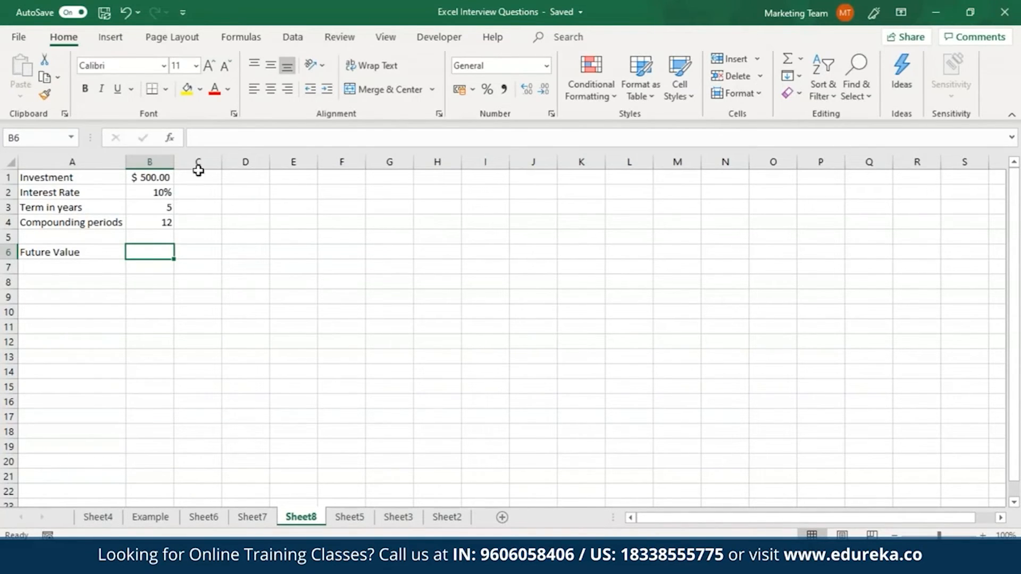
- Start an FV formula in the Future Value cell B6 on Sheet8, with B2/B4 as the rate argument
click(212, 140)
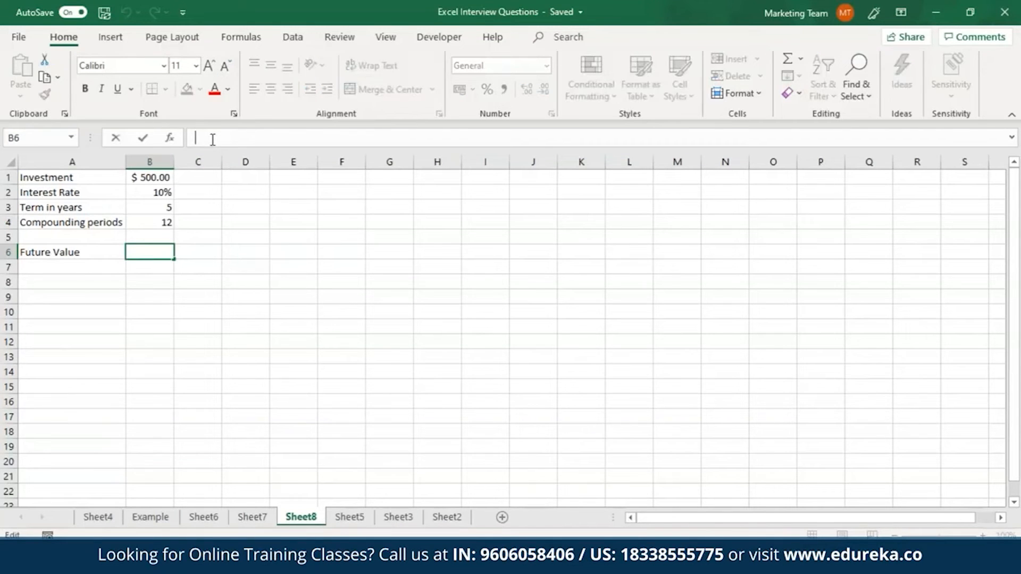
text(=FV)
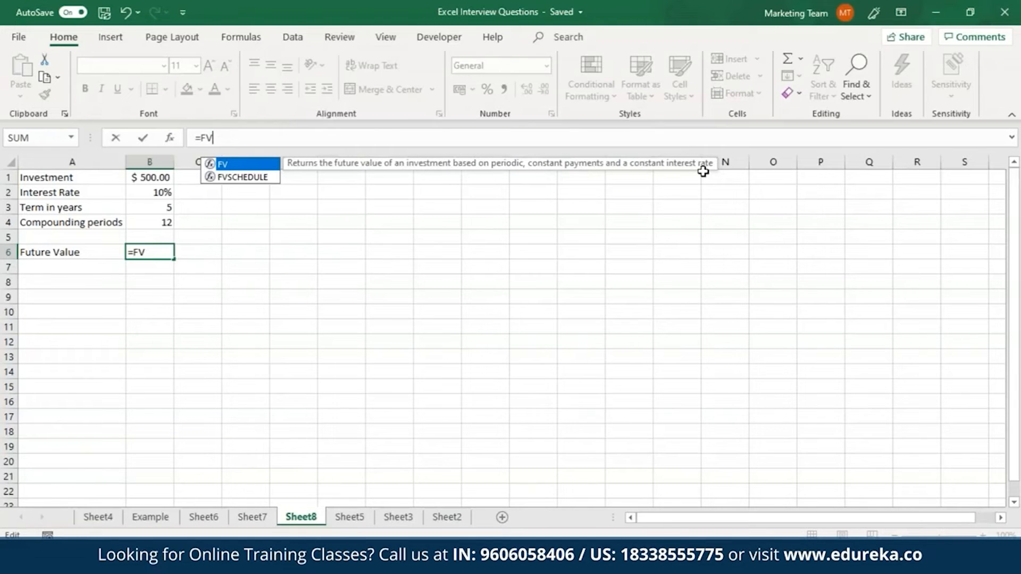
double_click(268, 164)
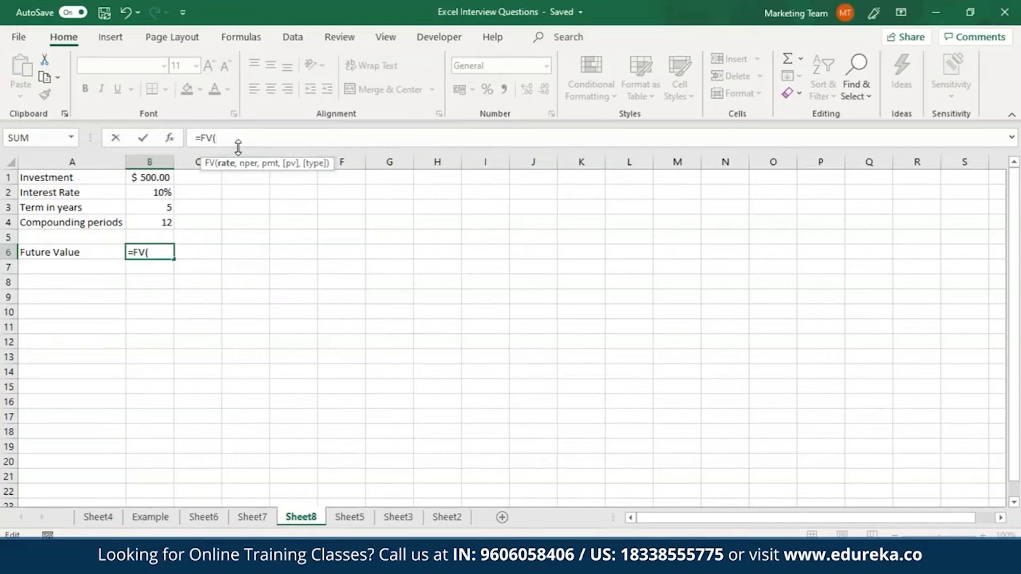
click(153, 192)
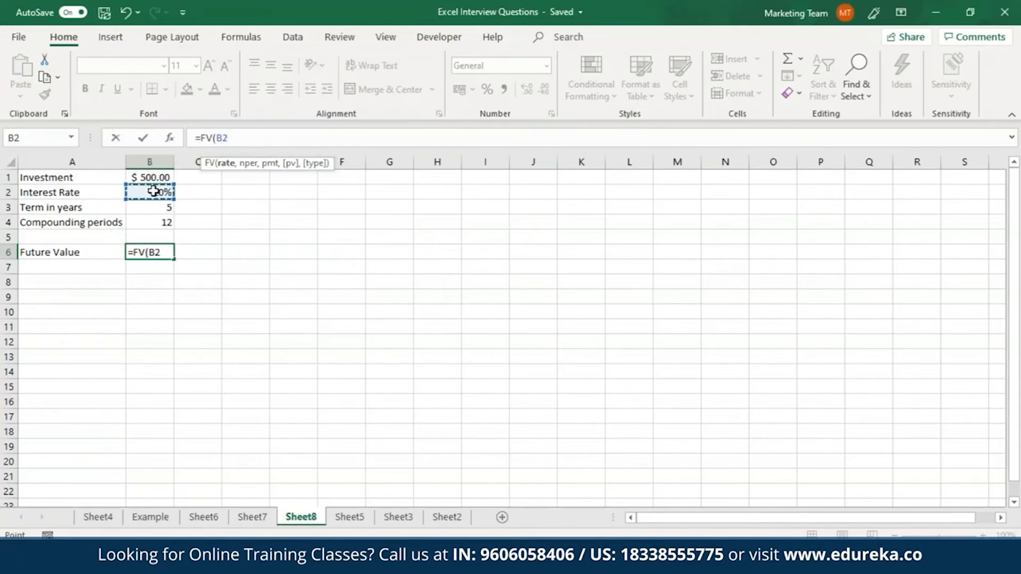
text(/)
click(154, 223)
text(,)
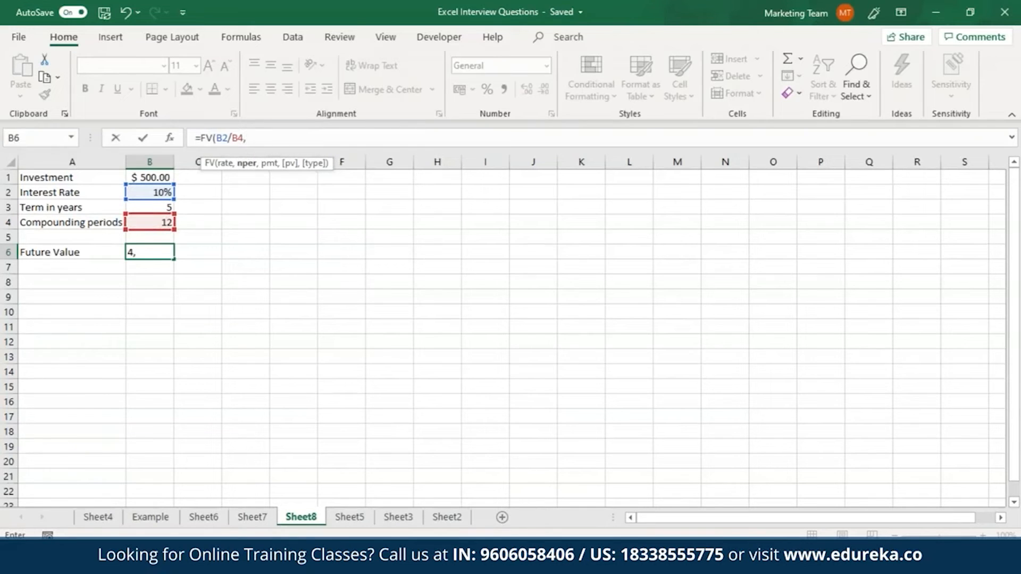
- Complete the FV formula in B6 with B3*B4 as the number of periods, 0 as the payment and -B1 as the present value
click(156, 207)
click(156, 208)
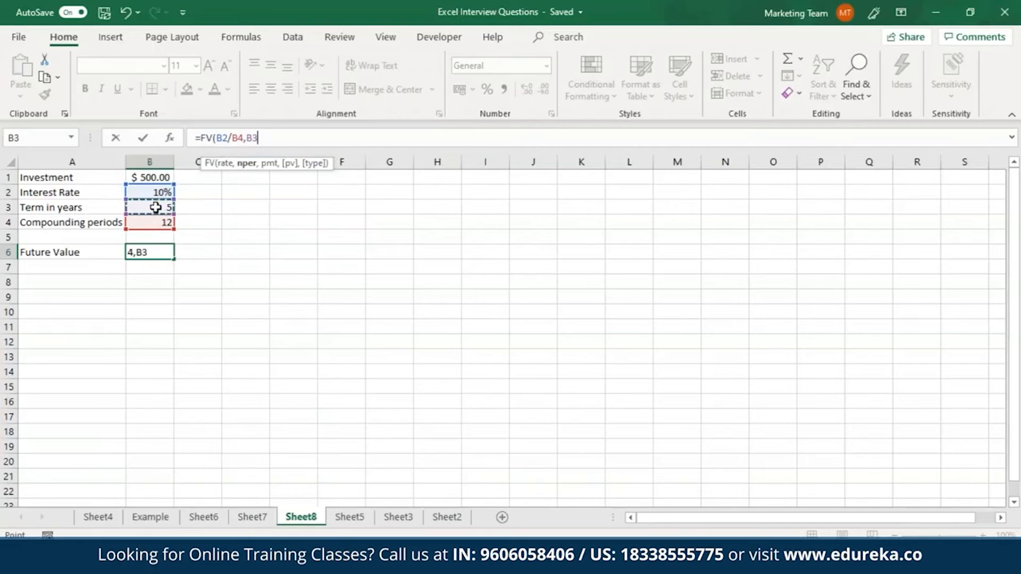
text(*)
click(167, 222)
text(,)
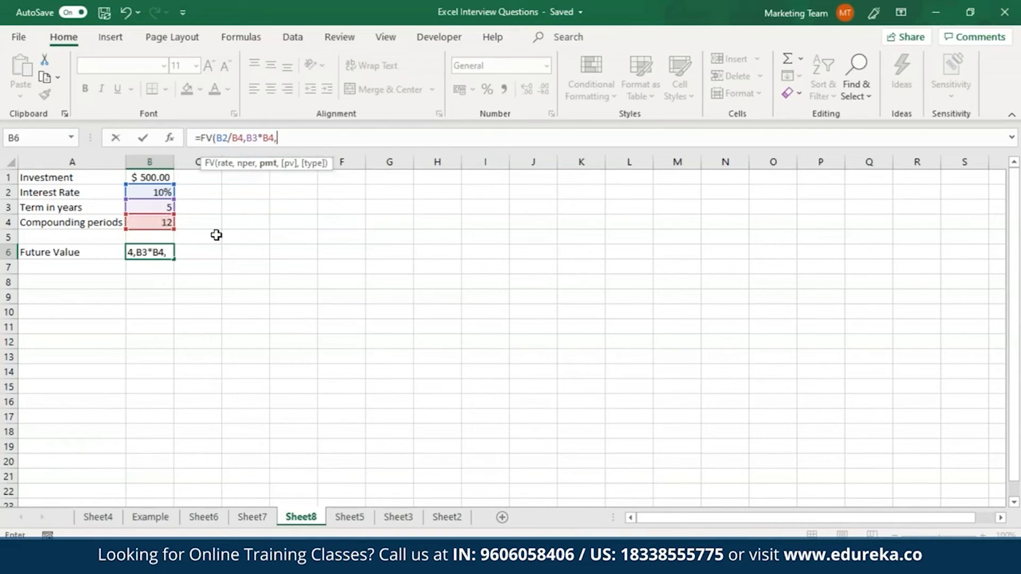
text(0,-)
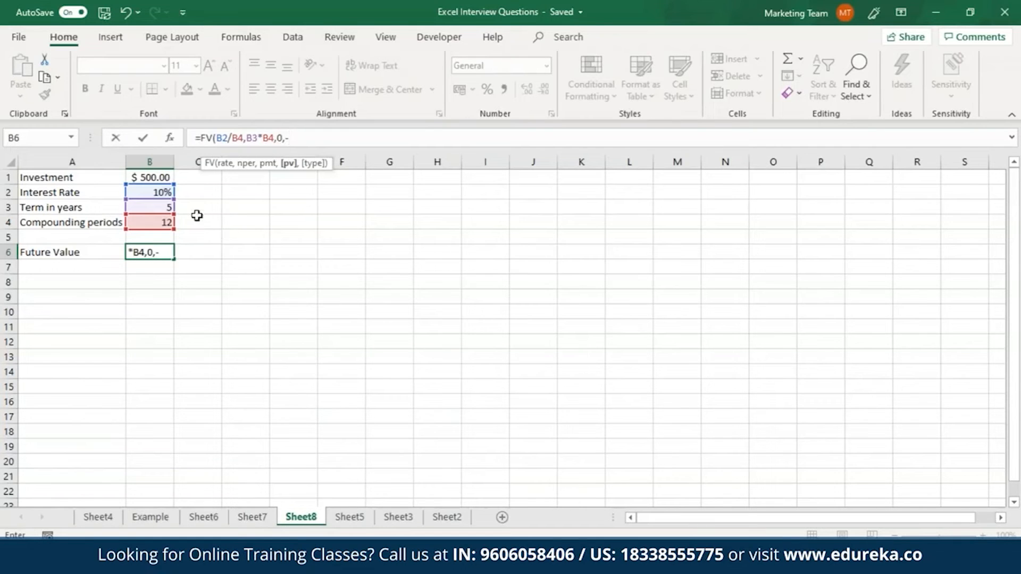
click(165, 179)
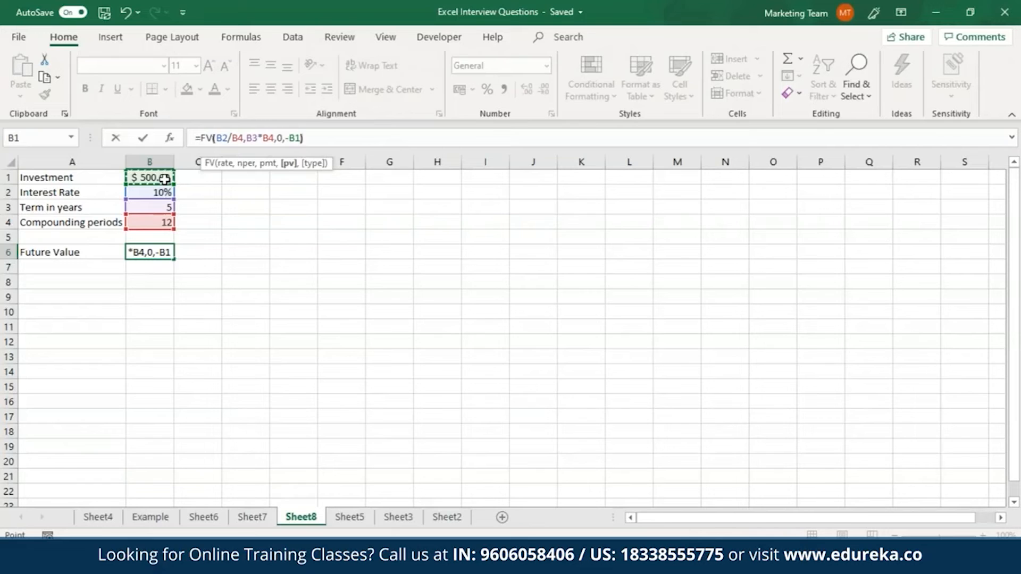
text())
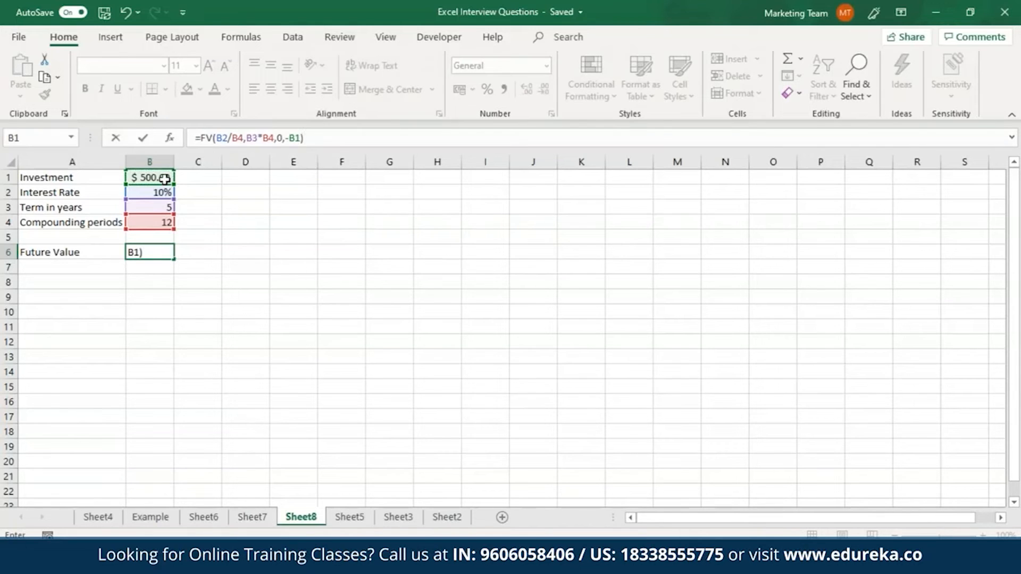
key(Return)
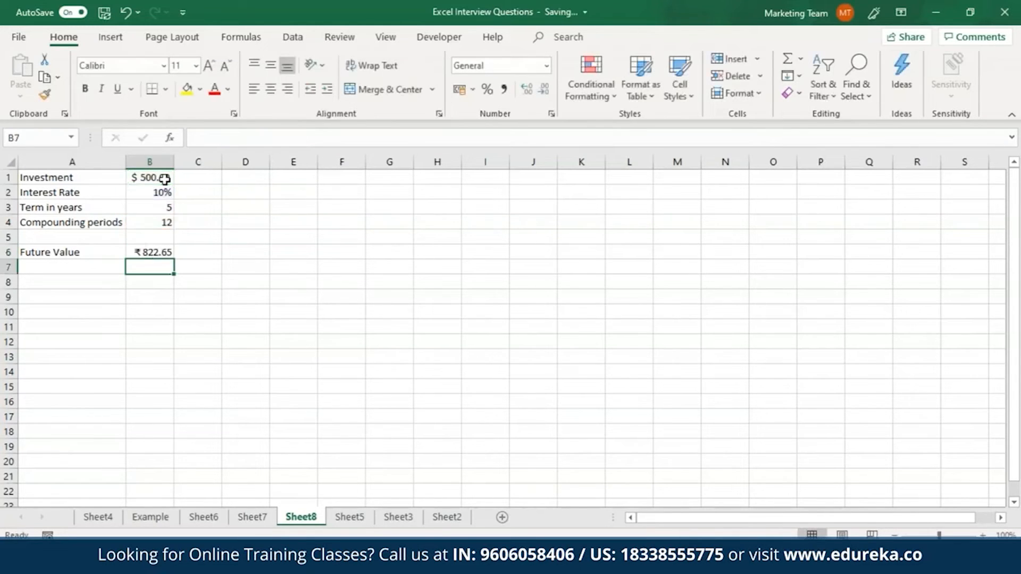
click(143, 253)
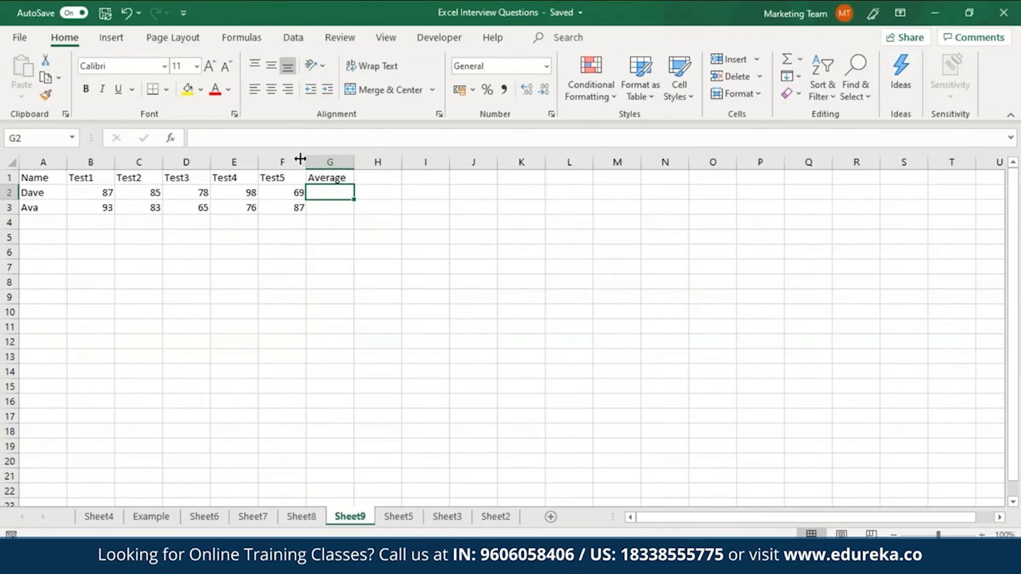
- Enter =AVERAGE(B2:F2) in the first Average cell, G2, on Sheet9 and fill the formula down to G3
click(290, 140)
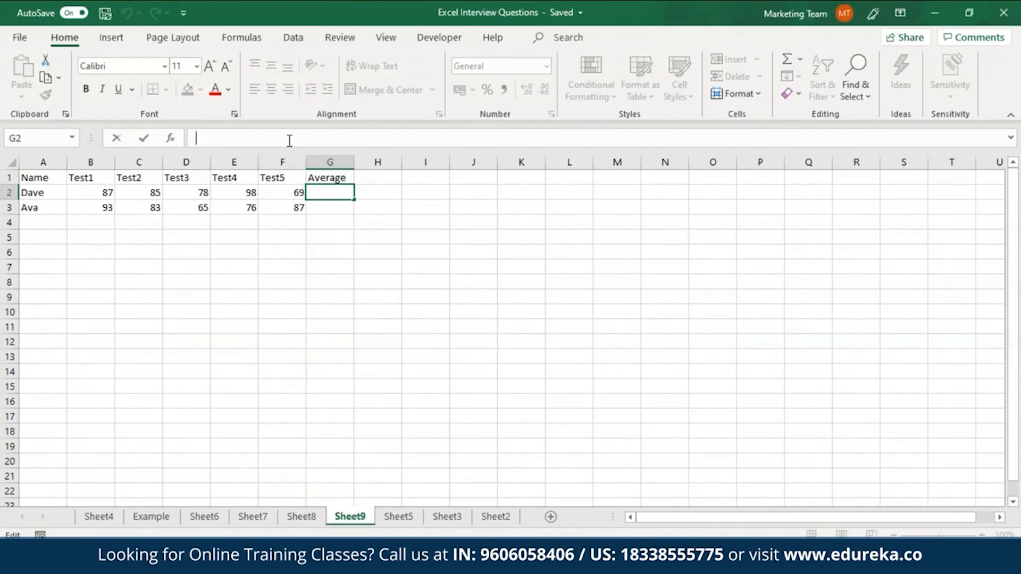
text(=Aver)
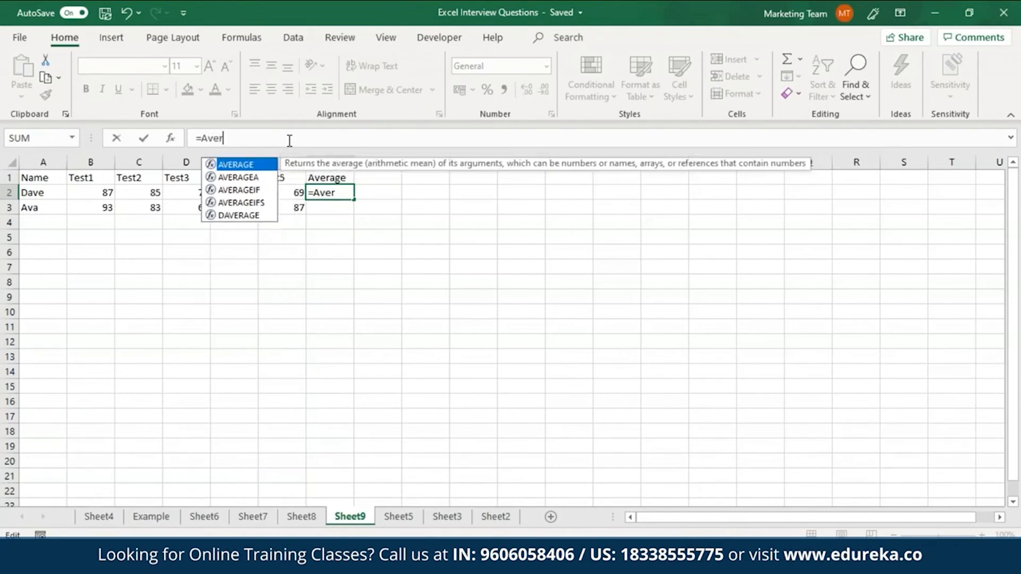
double_click(245, 169)
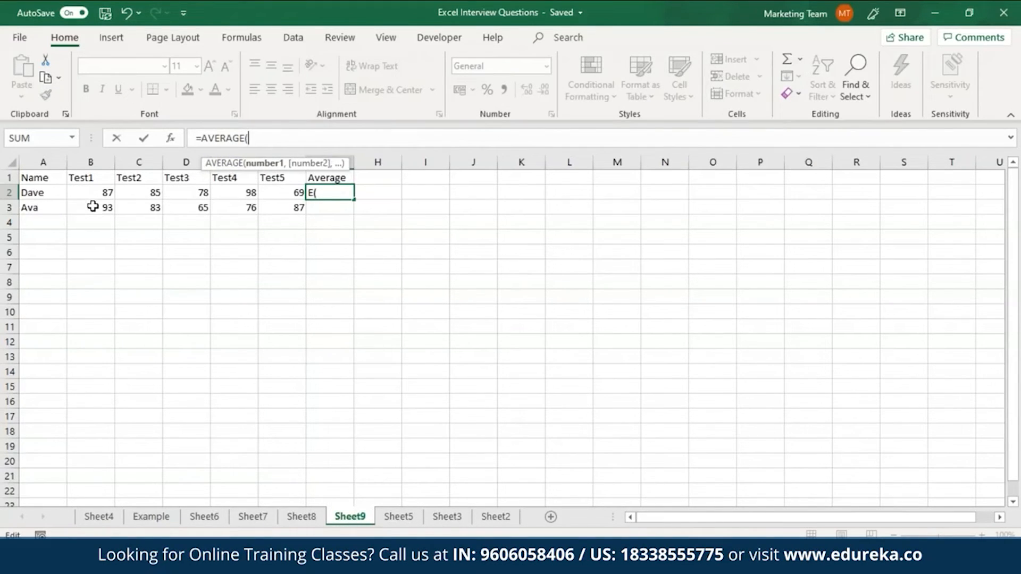
drag(95, 192, 292, 193)
text())
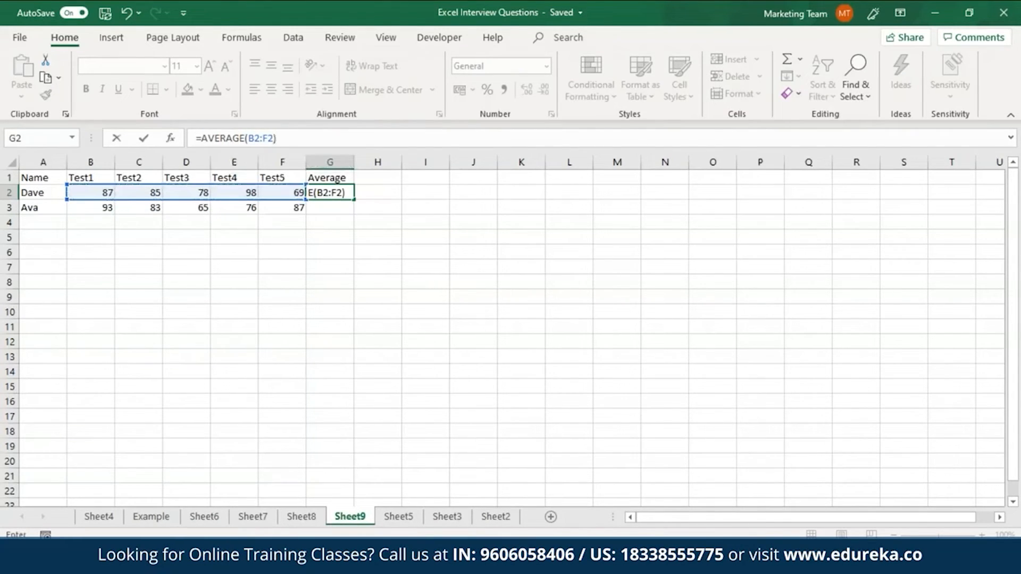
key(Return)
click(319, 193)
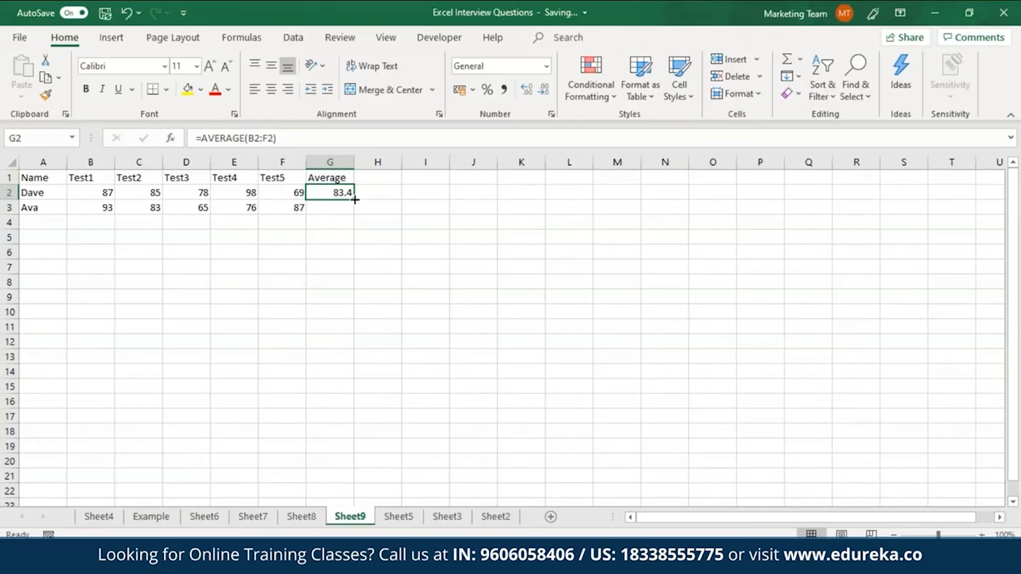
drag(353, 203, 356, 215)
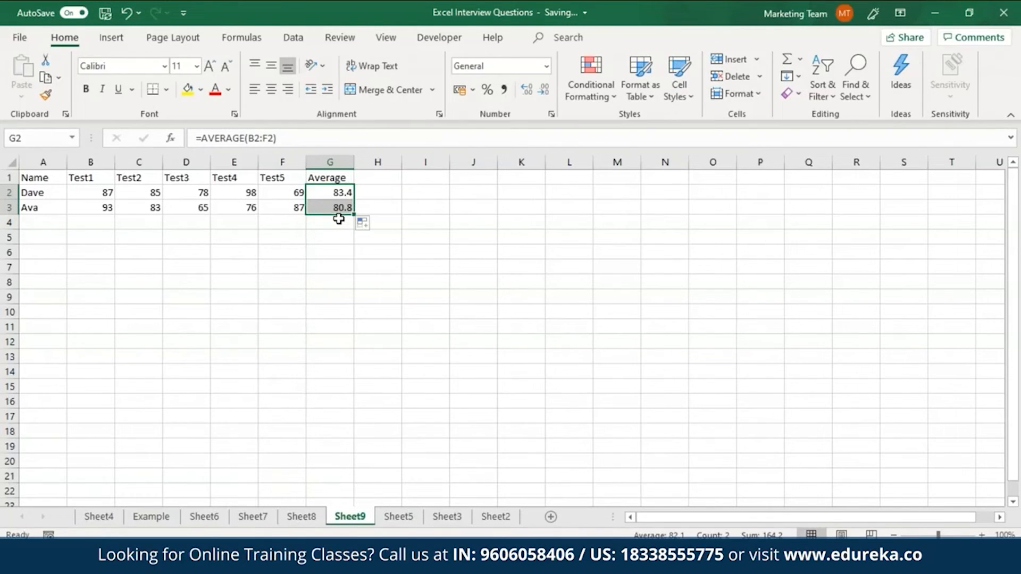
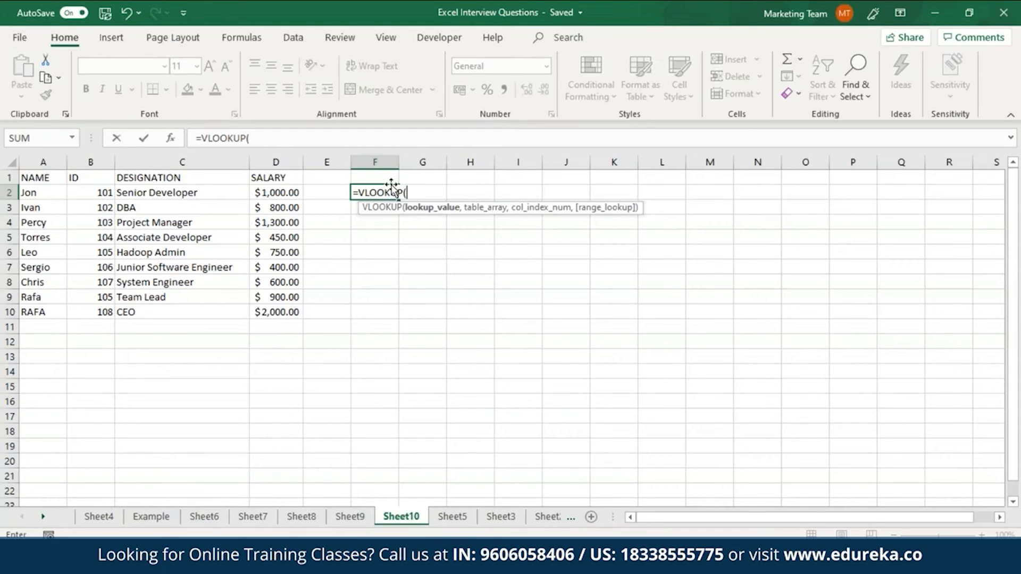
- Complete the VLOOKUP formula in F2 on Sheet10, looking up the name from A6 in A1:D10, with column index 4 and FALSE for exact match
text("Leo",)
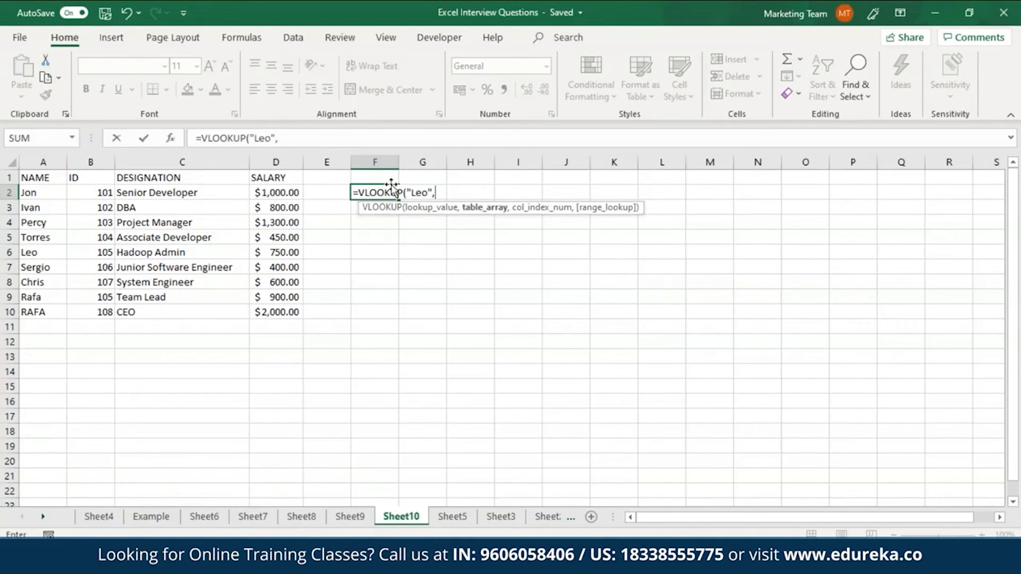
drag(40, 178, 275, 308)
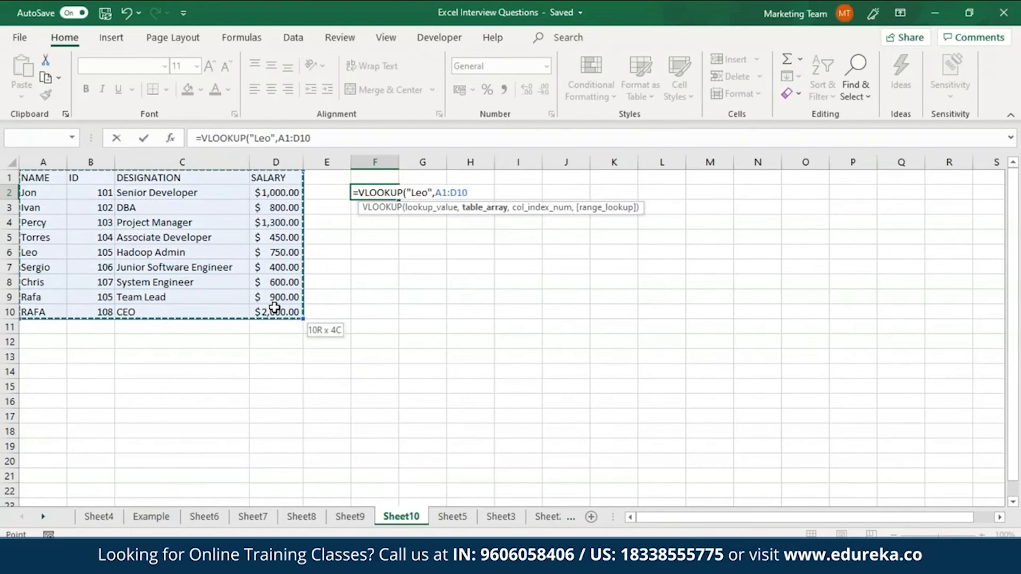
text(,4)
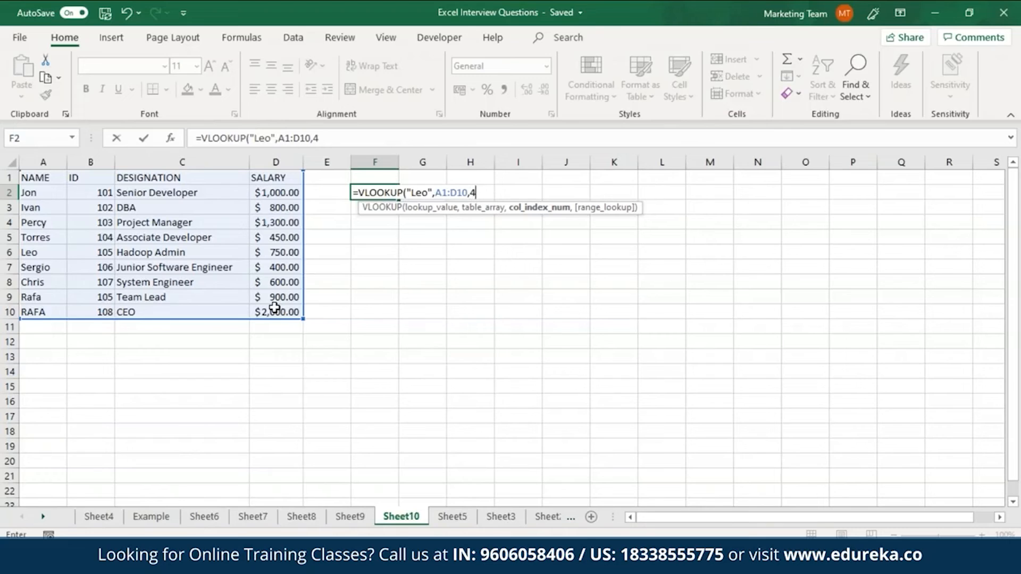
text(,)
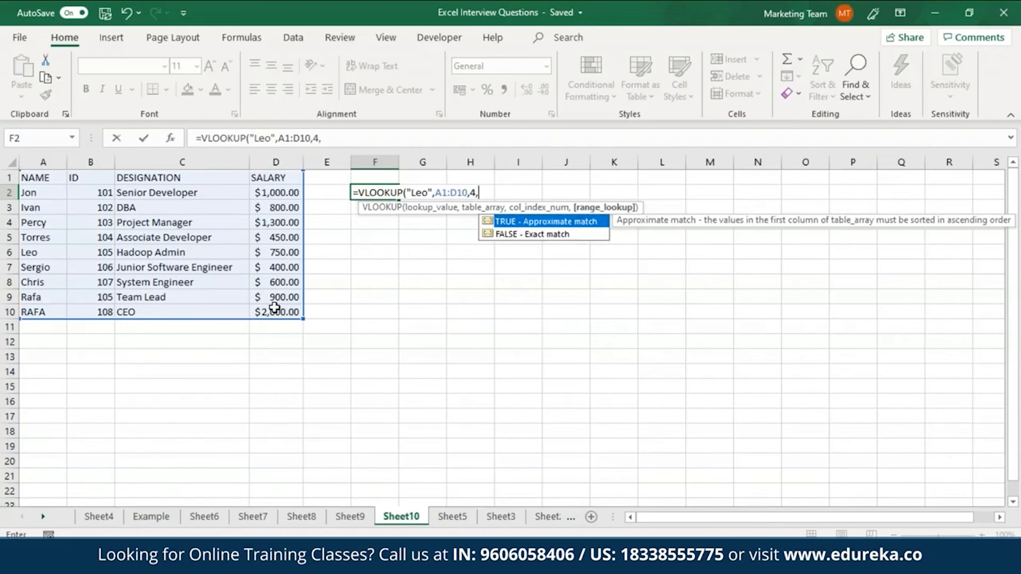
text(FLA)
text(SE))
key(Return)
click(387, 193)
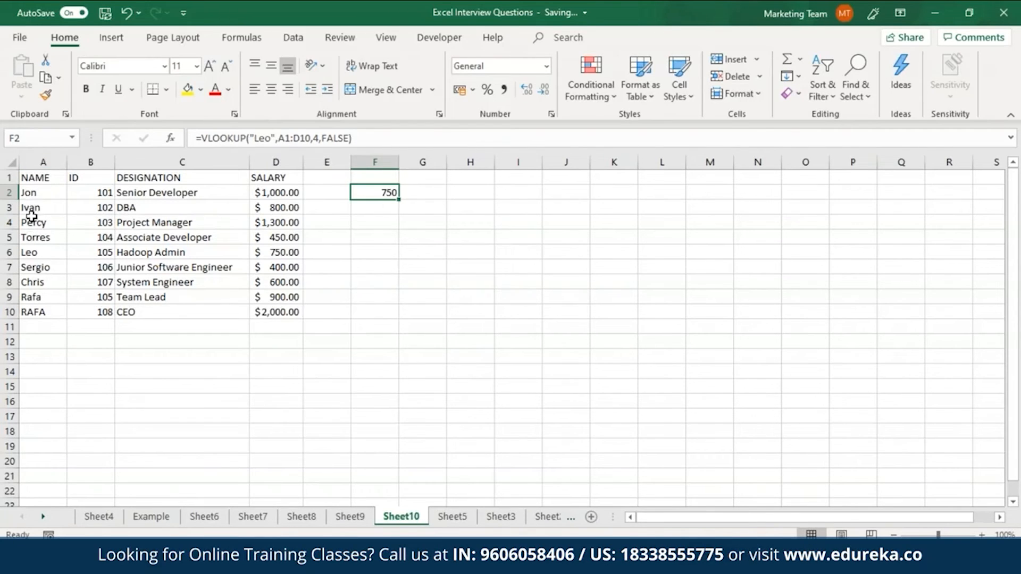
click(30, 254)
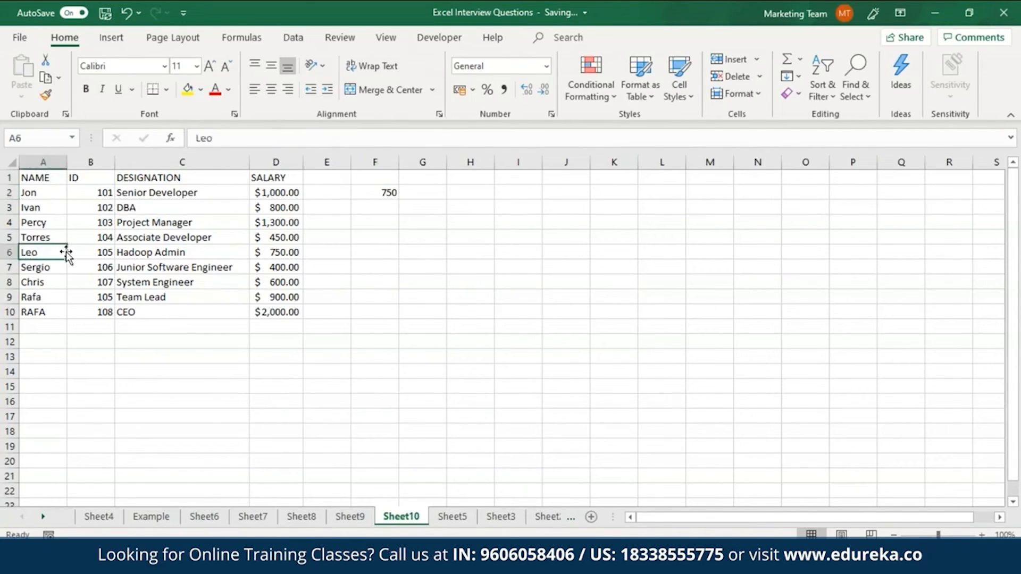
click(279, 238)
click(279, 251)
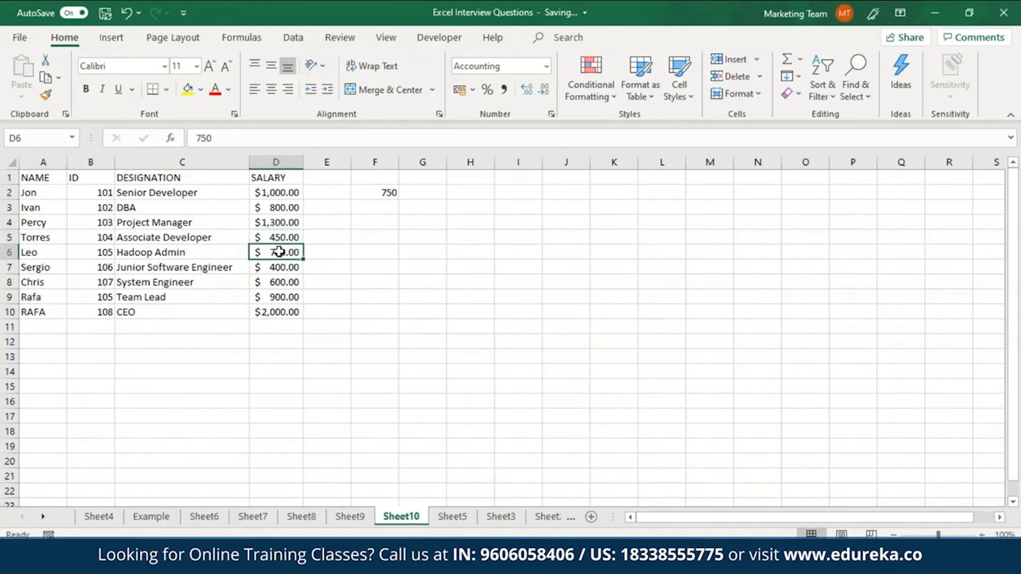
click(375, 193)
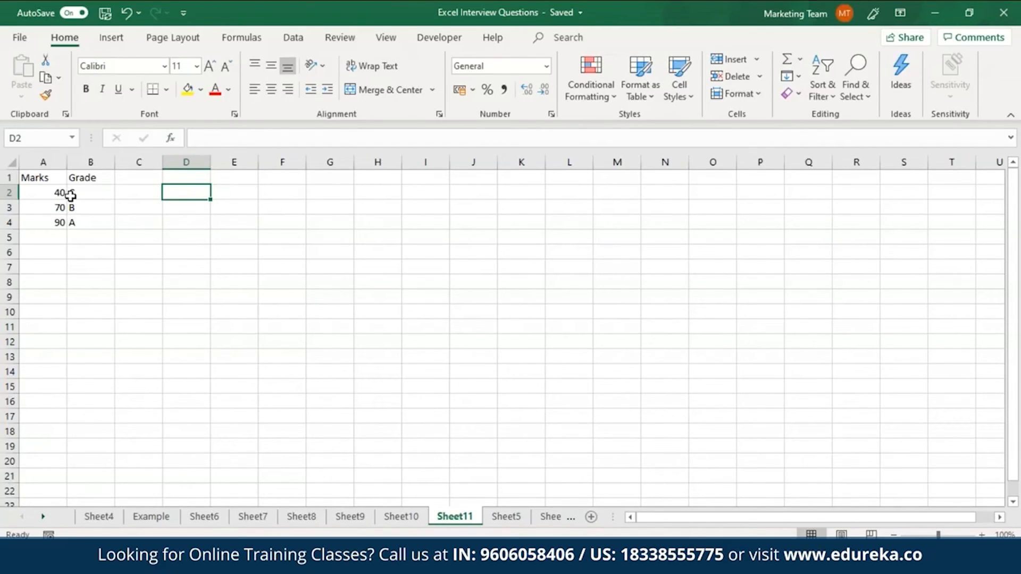
- Enter the approximate-match formula =VLOOKUP(80,A1:B4,2,TRUE) in D2 on Sheet11
click(212, 136)
text(=VLOOKUP()
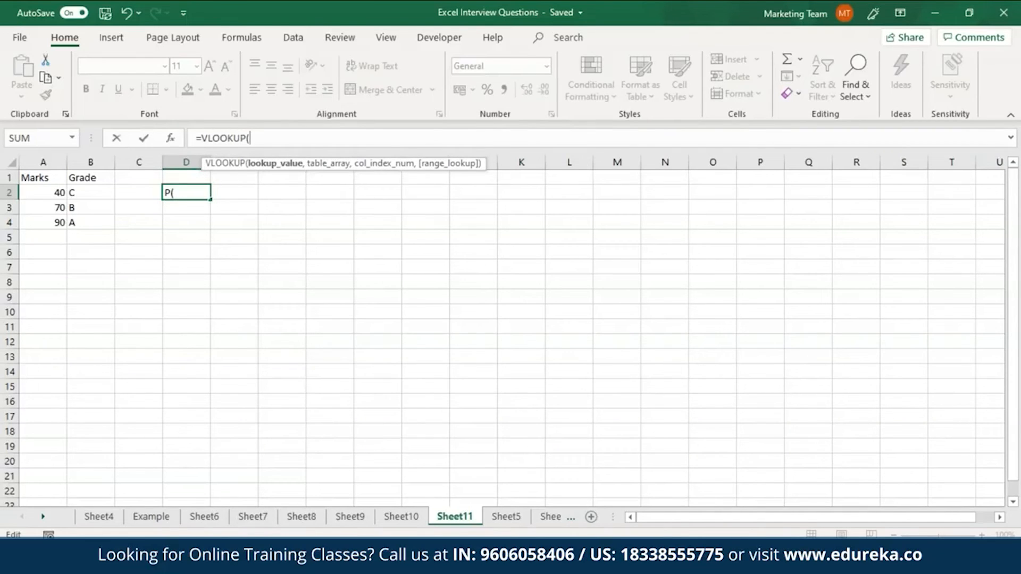
text(80,)
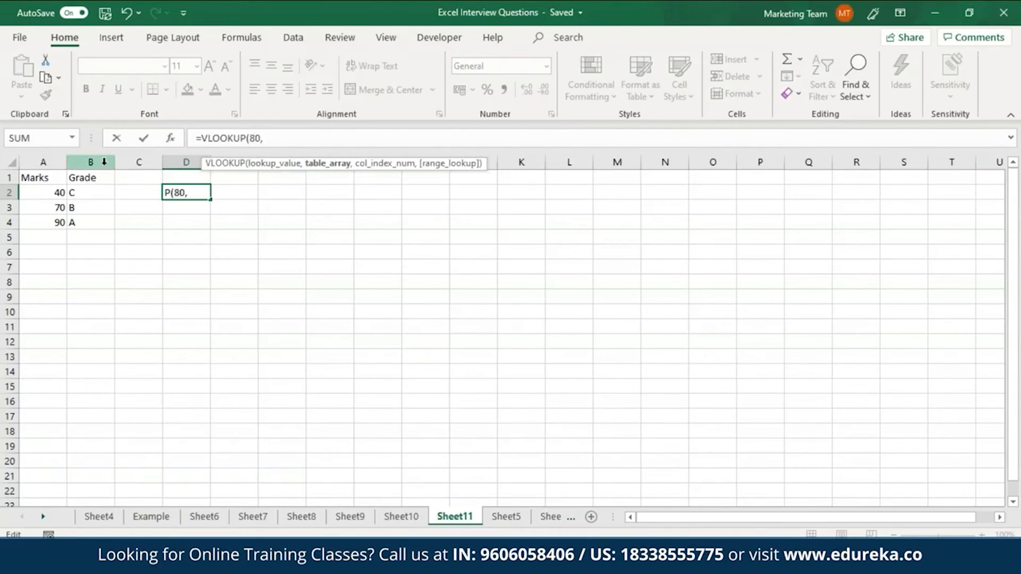
drag(31, 178, 95, 225)
text(,2,)
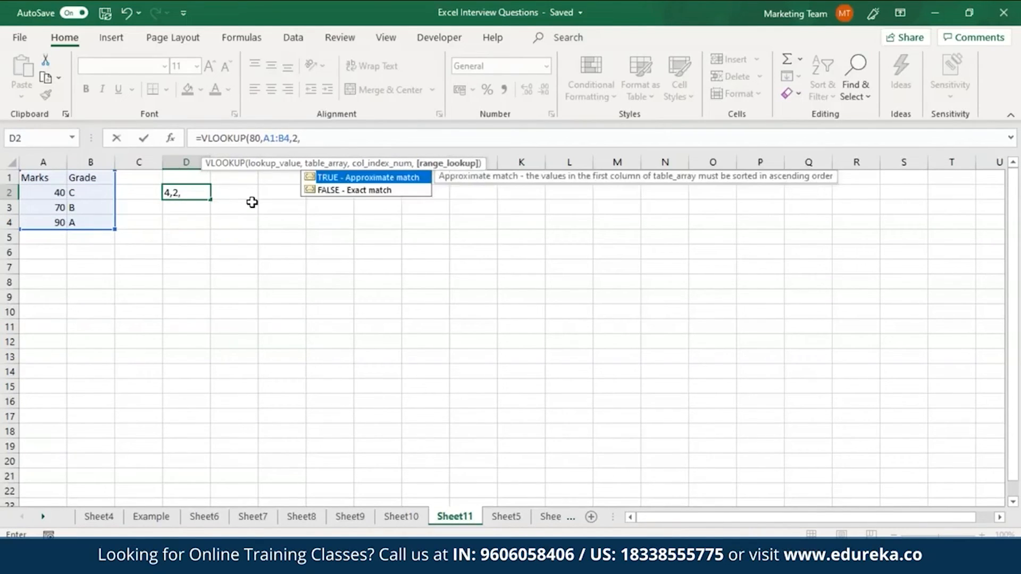
text(TRUE))
key(Return)
click(175, 194)
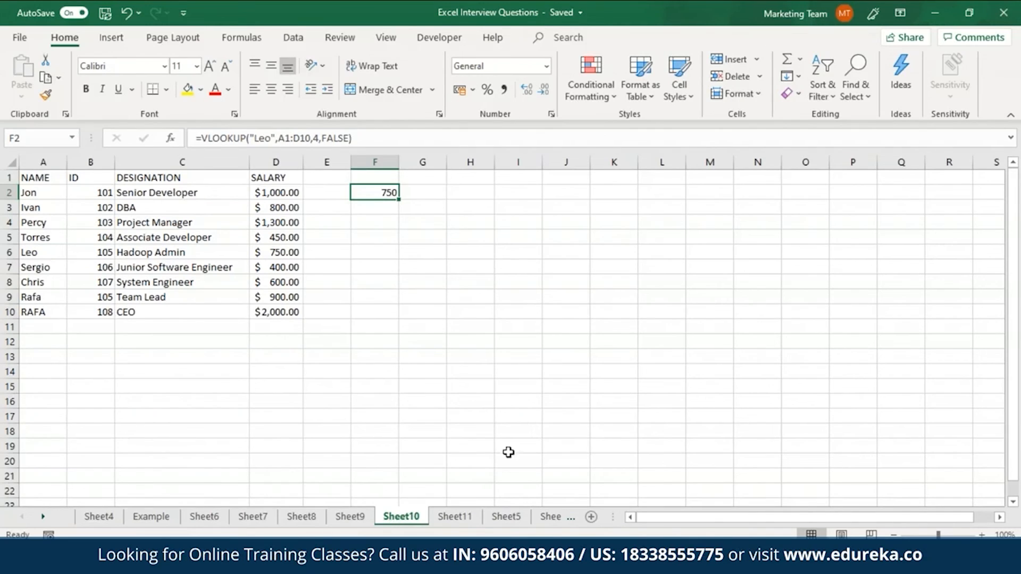
- Enter =HLOOKUP("DESIGNATION", A1:D1,2,FALSE) in cell F7 on Sheet10
click(375, 267)
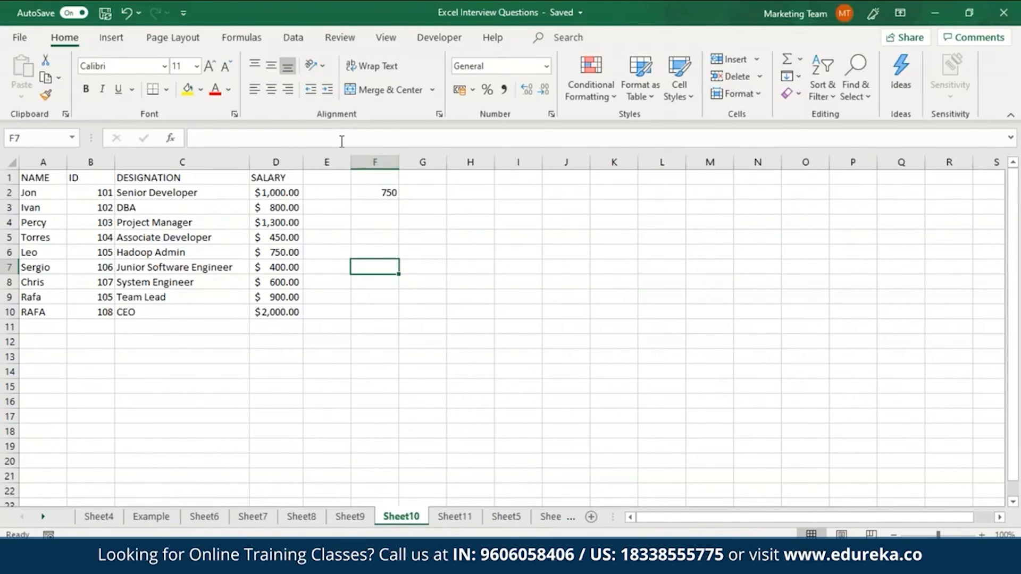
text(=HLO)
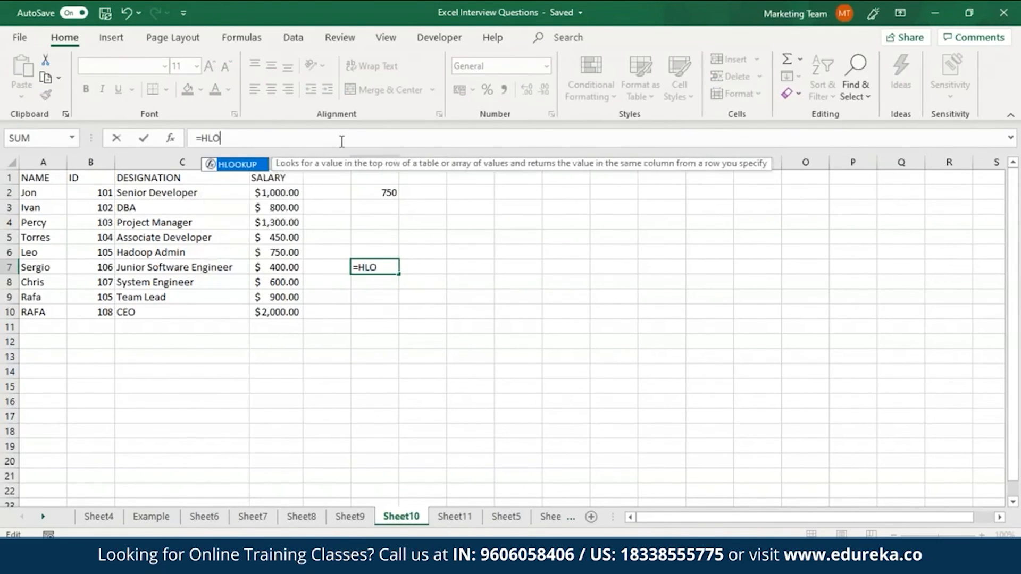
text(OKUP("DE)
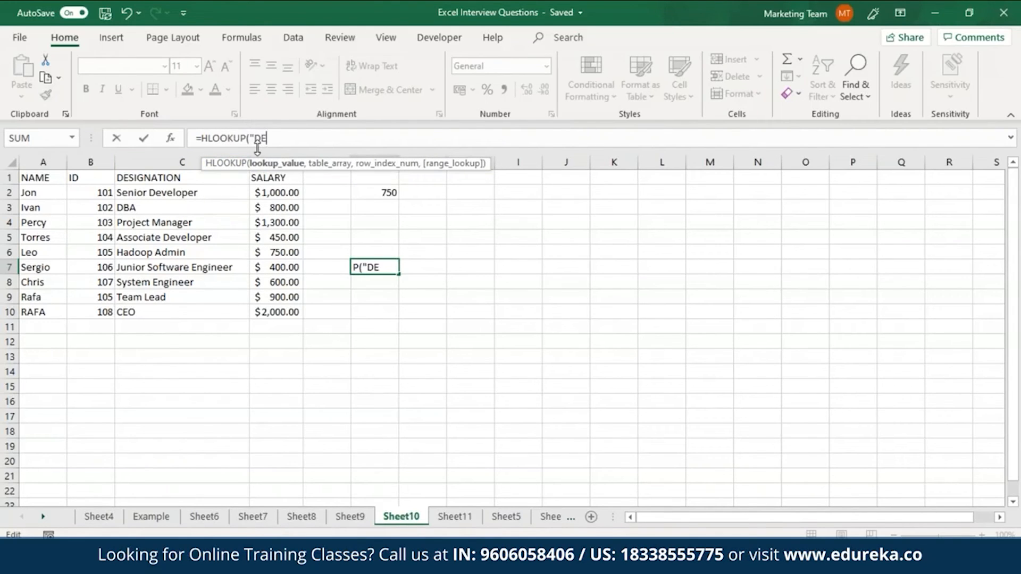
text(SIGNATIO N",)
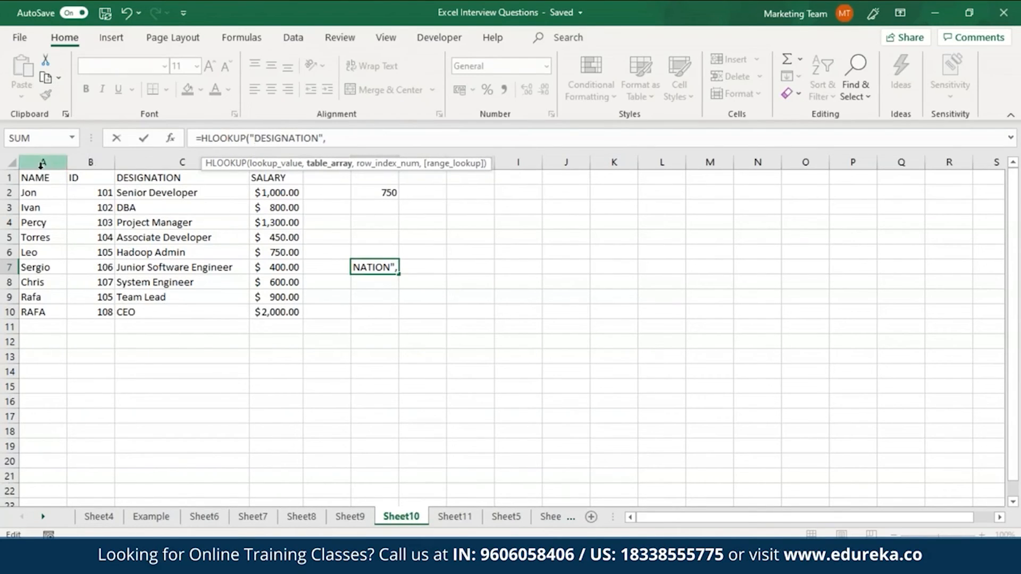
drag(49, 180, 270, 184)
text(,)
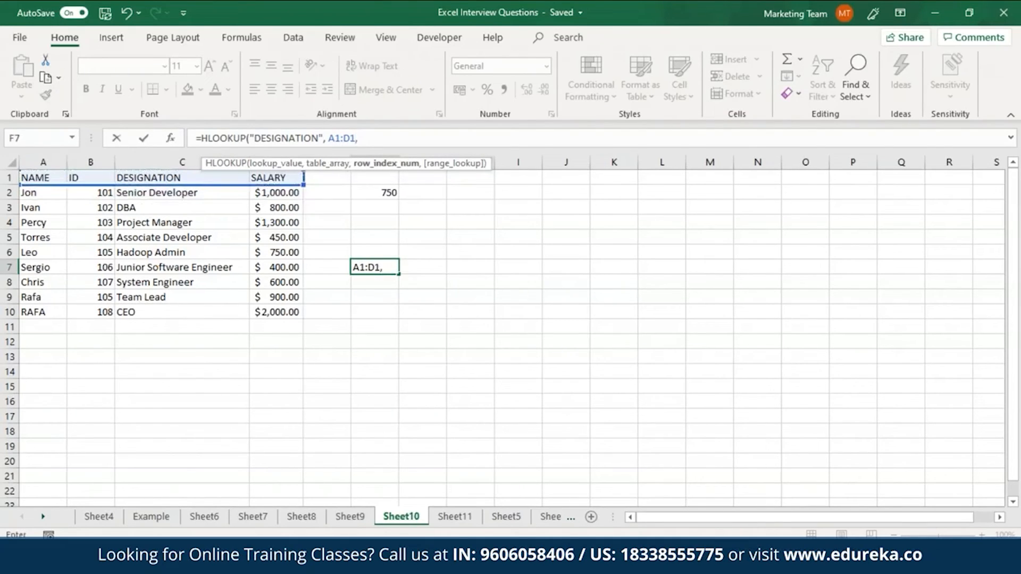
text(2,F)
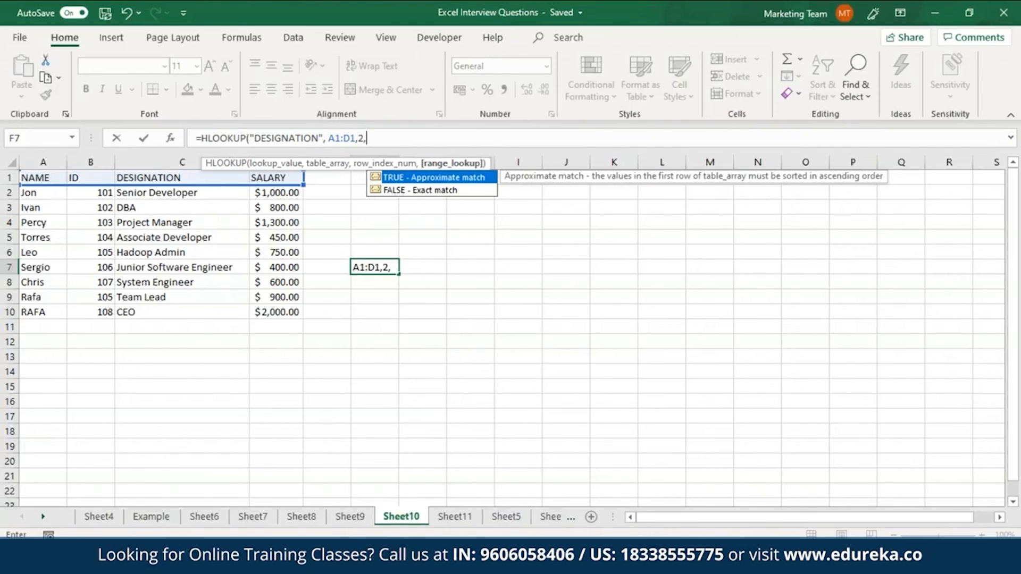
text(ALSE))
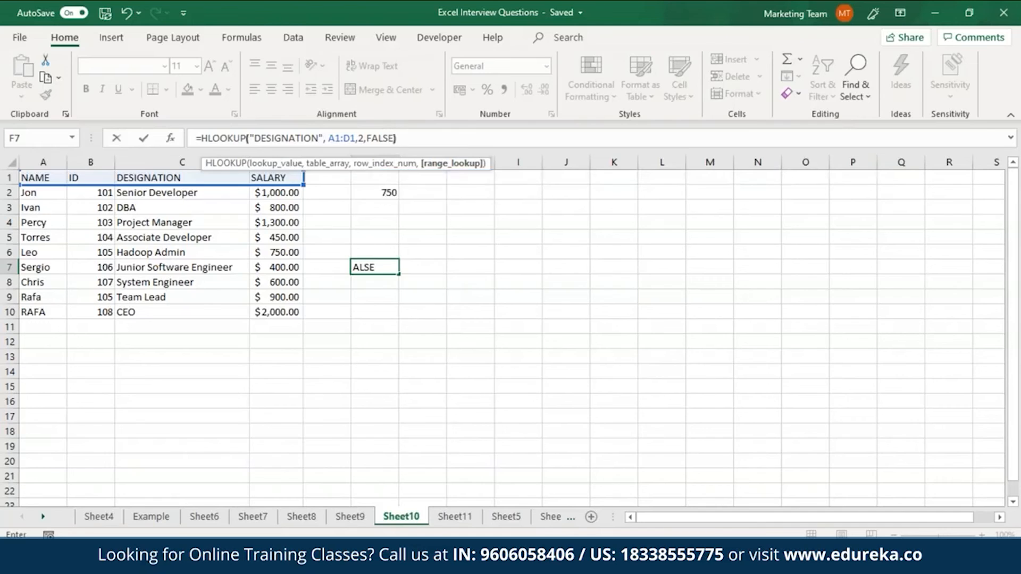
key(Return)
- Change the table array of the HLOOKUP formula in F7 to A1:D10
double_click(376, 268)
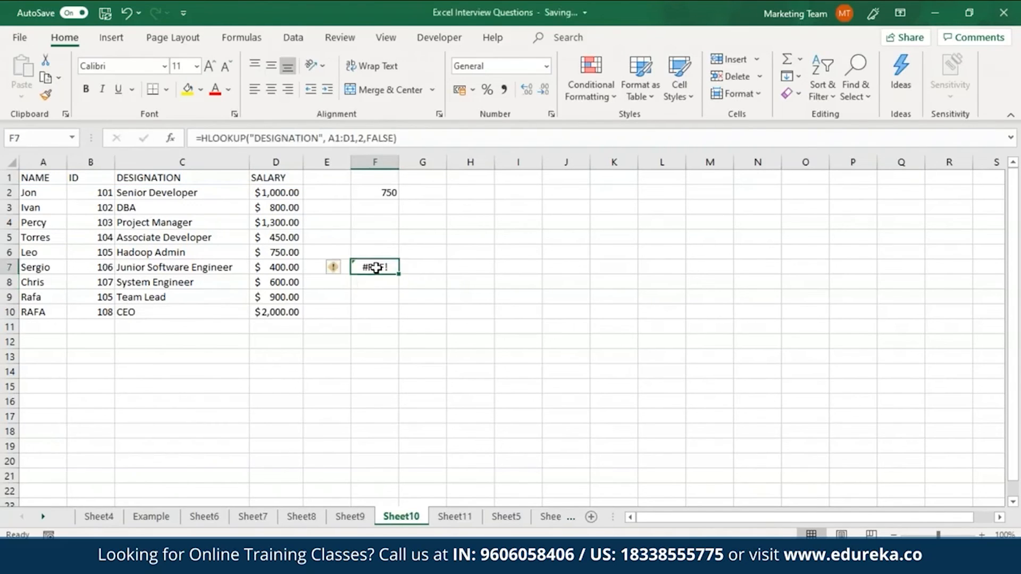
click(521, 267)
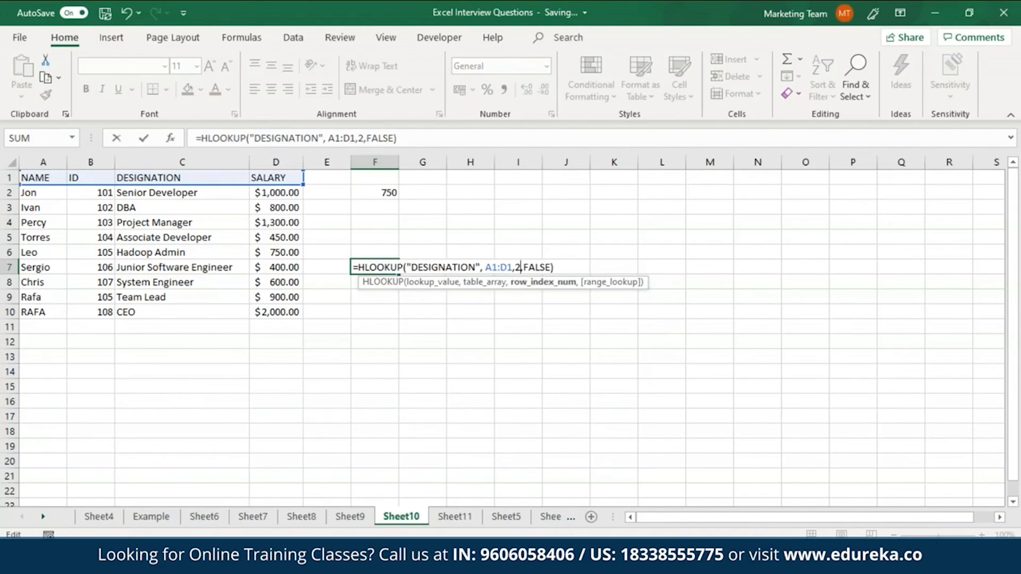
click(62, 177)
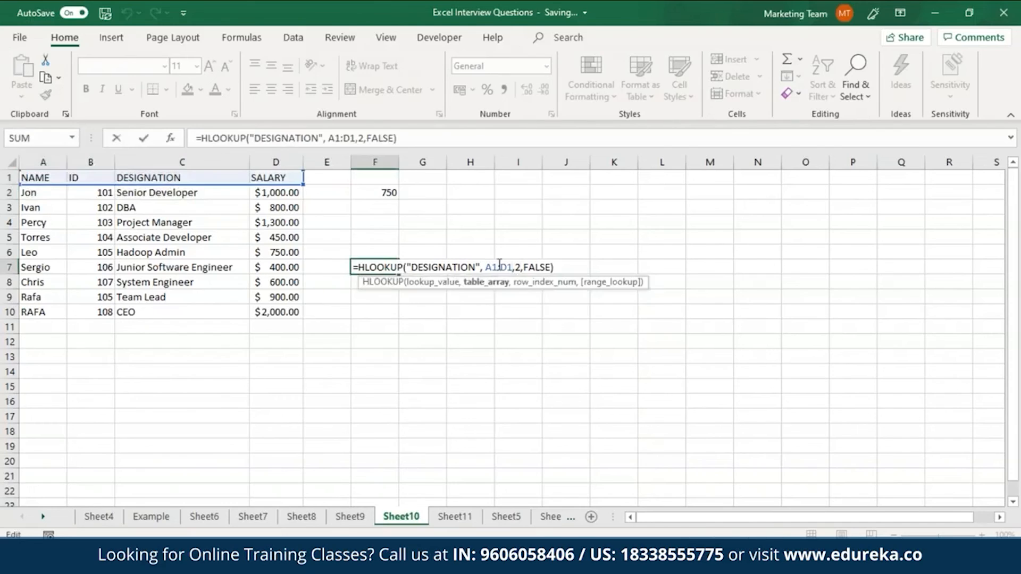
key(BackSpace)
key(BackSpace)
key(BackSpace)
key(BackSpace)
key(BackSpace)
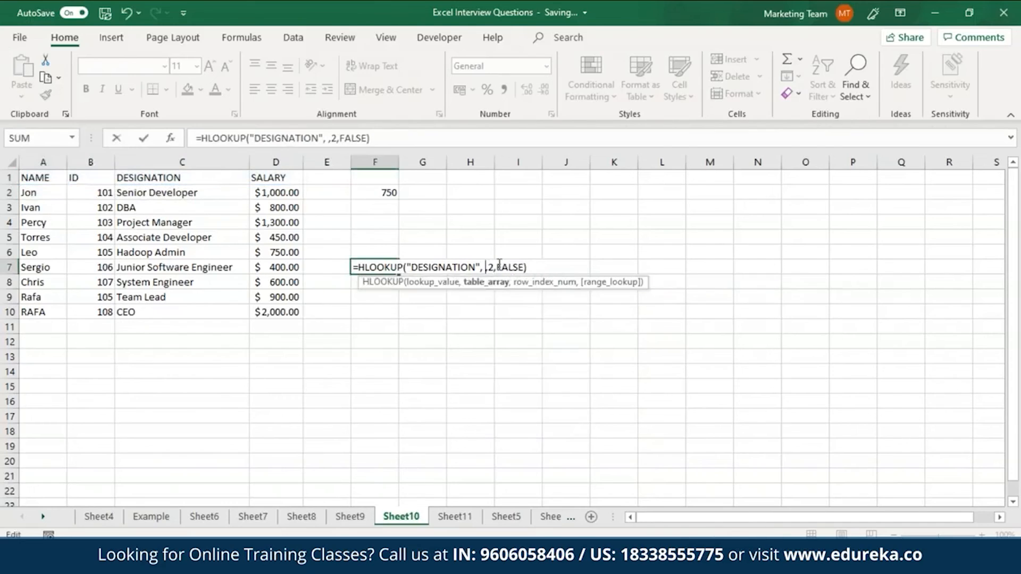
drag(50, 181, 268, 306)
key(Return)
click(379, 267)
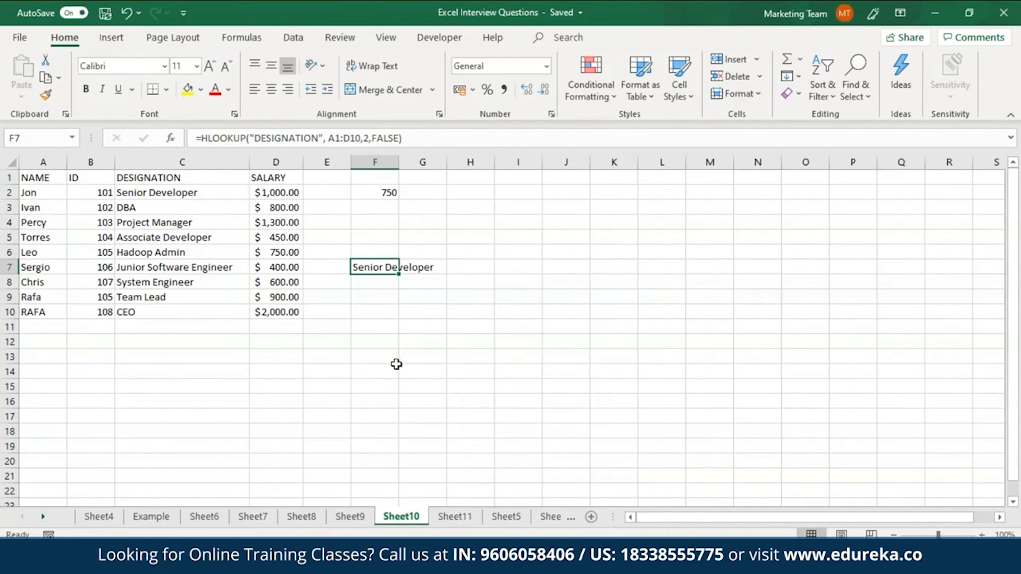
- Enter =TODAY() in cell F13 on Sheet10 to return the current date
click(373, 357)
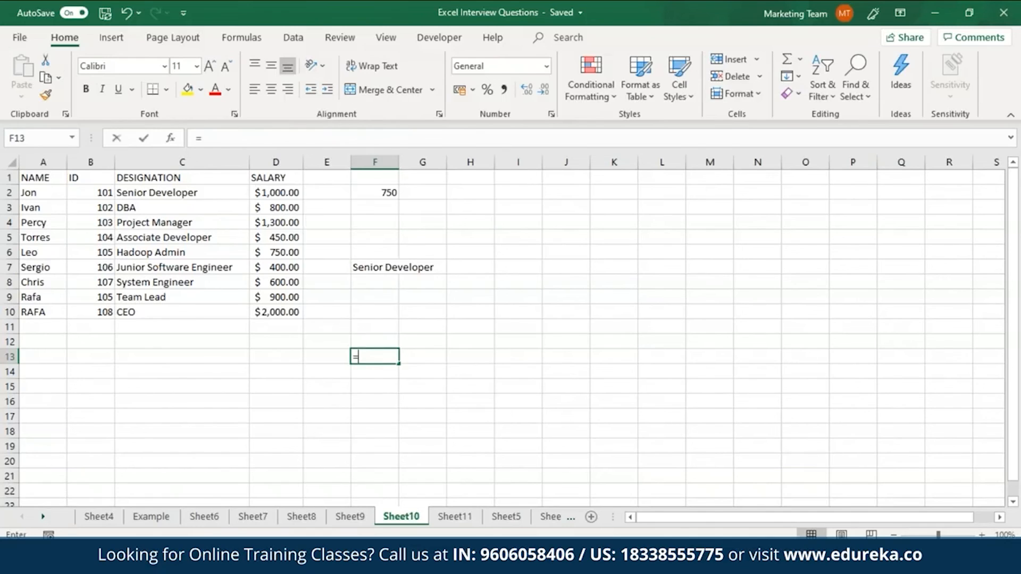
text(=TODAY)
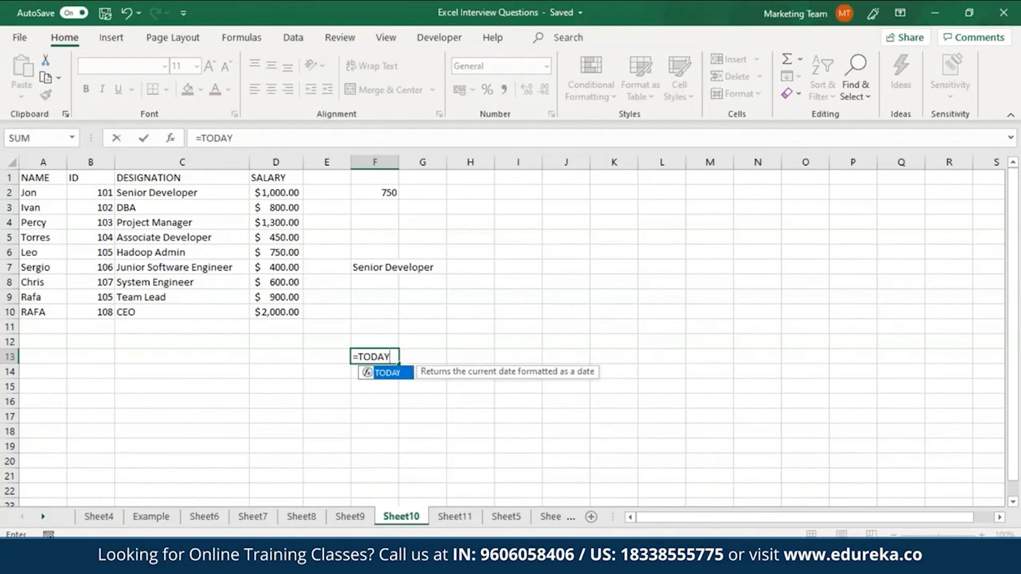
text(()
key(Return)
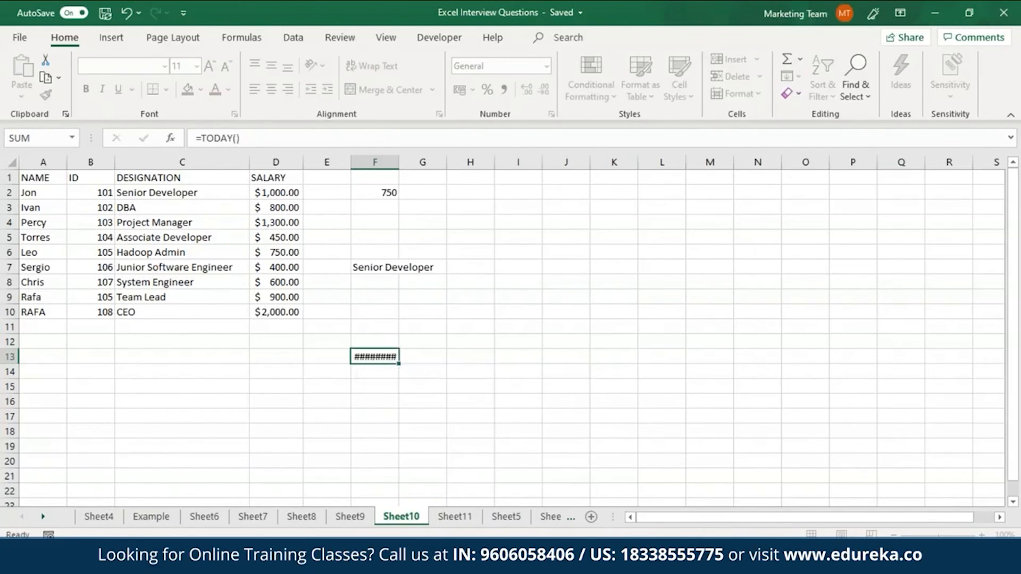
click(394, 356)
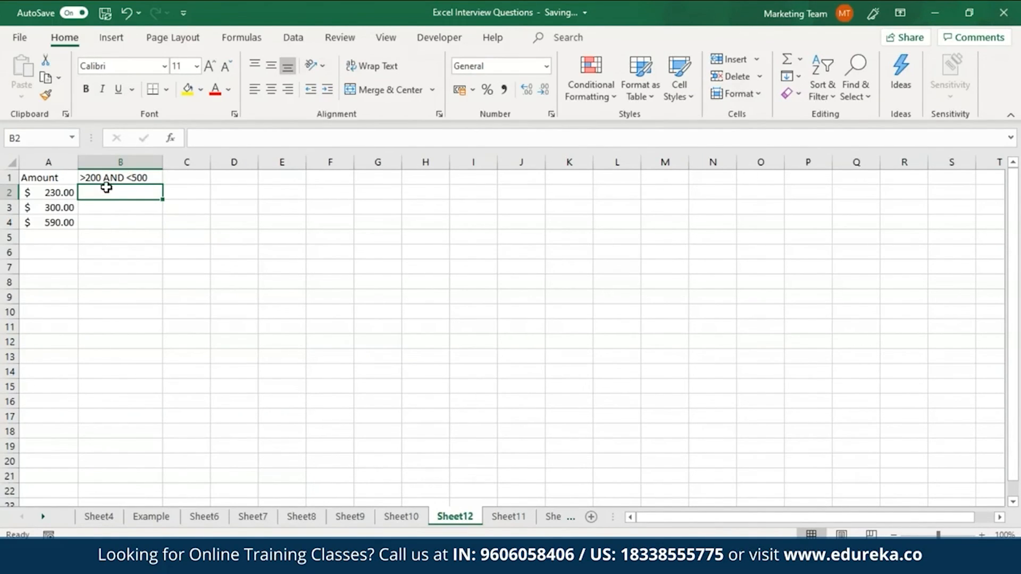
- Enter =AND(A2>200,A2<500) in B2 on Sheet12 and fill the formula down to B4
click(211, 141)
text(=AN)
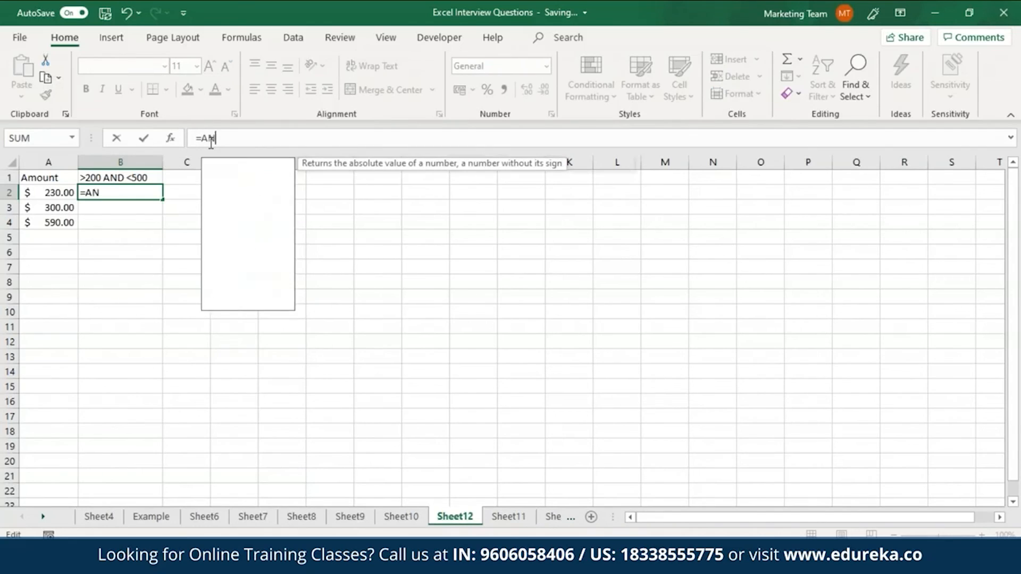
text(D()
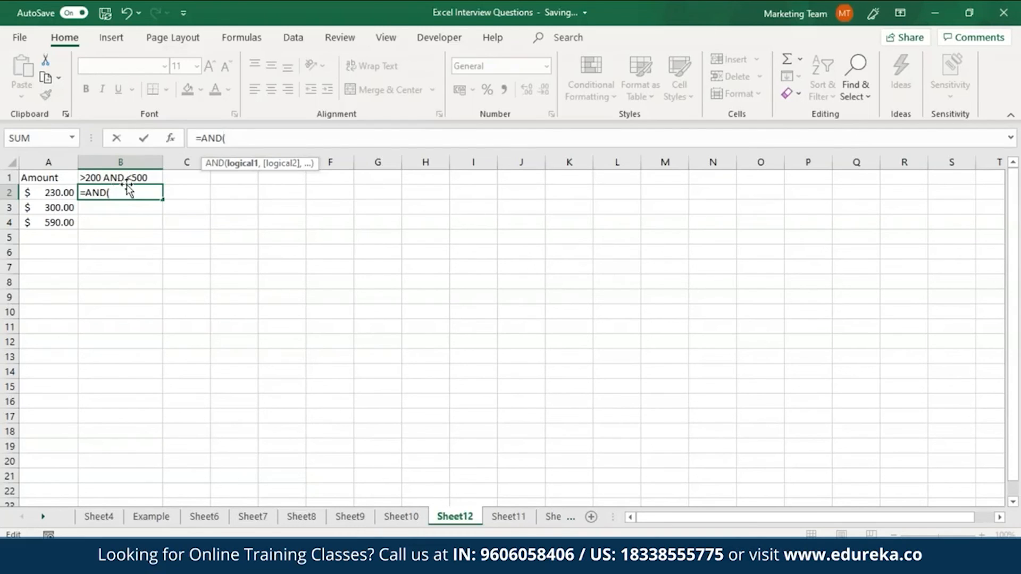
click(57, 193)
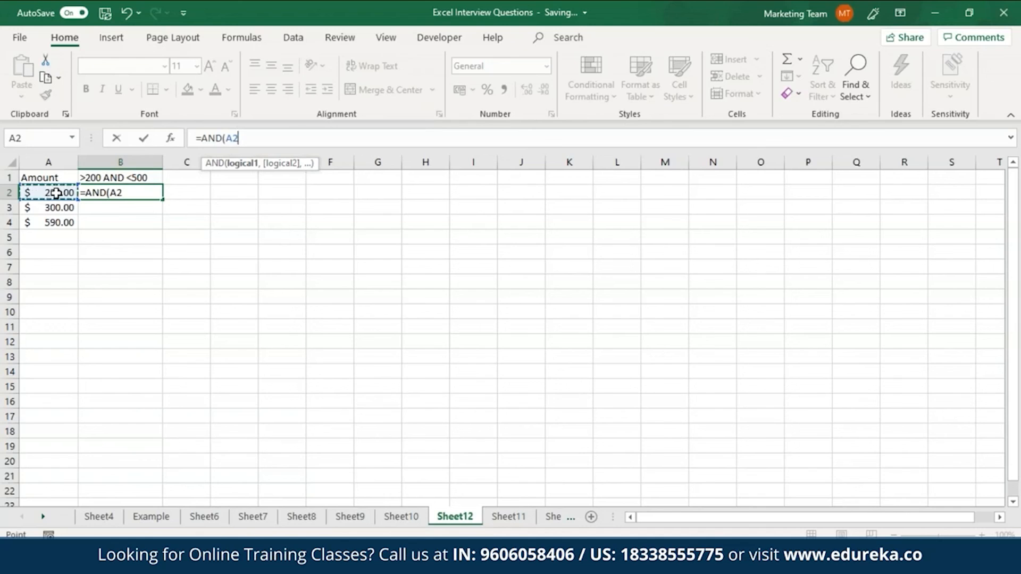
text(>200,)
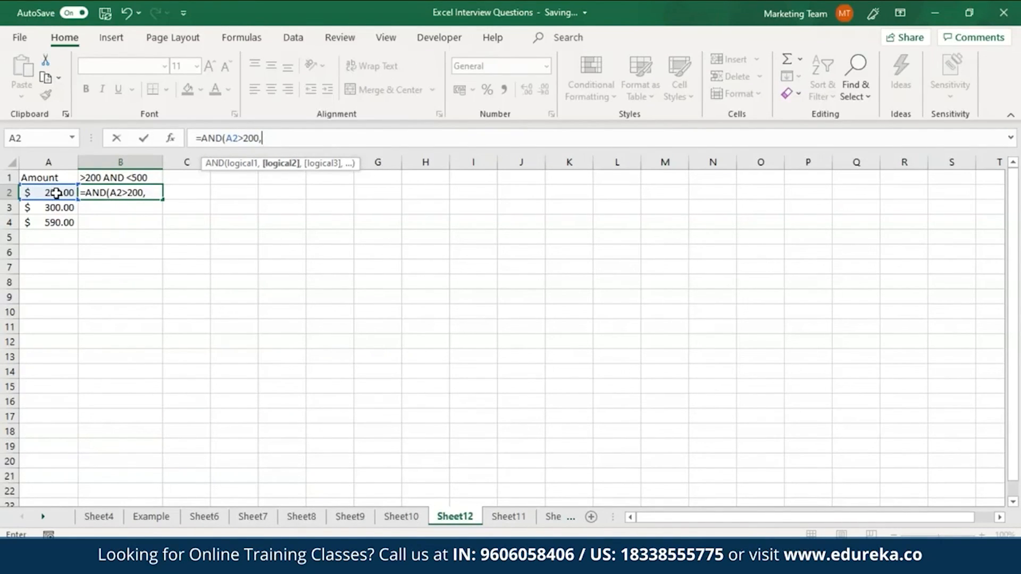
click(56, 193)
text(<500))
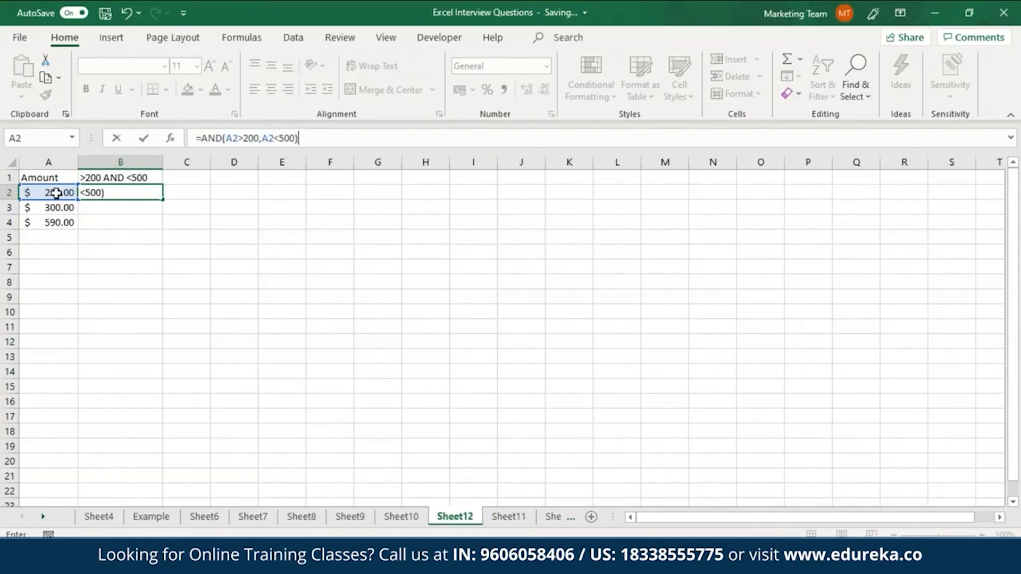
key(Return)
click(101, 190)
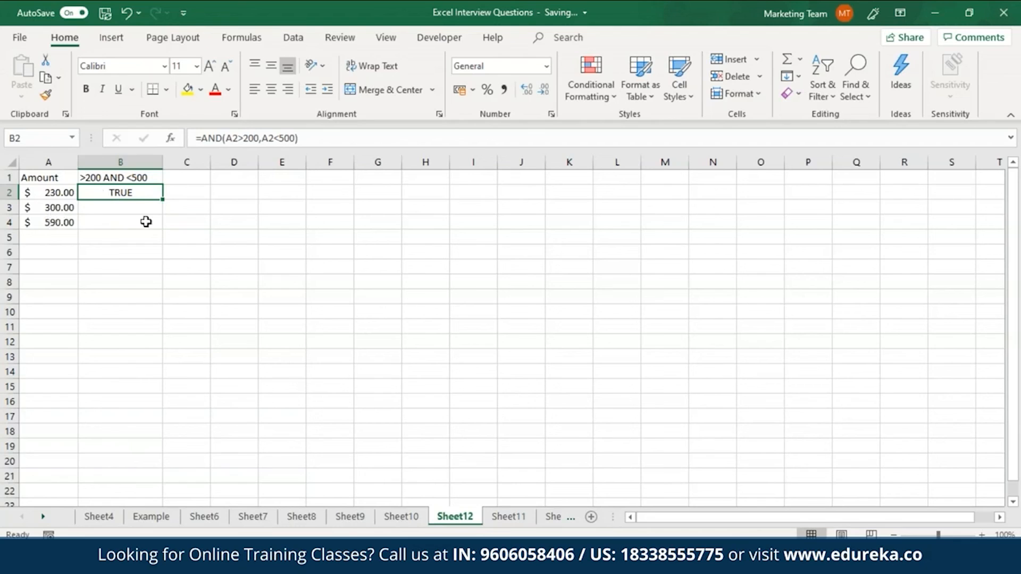
drag(163, 199, 163, 229)
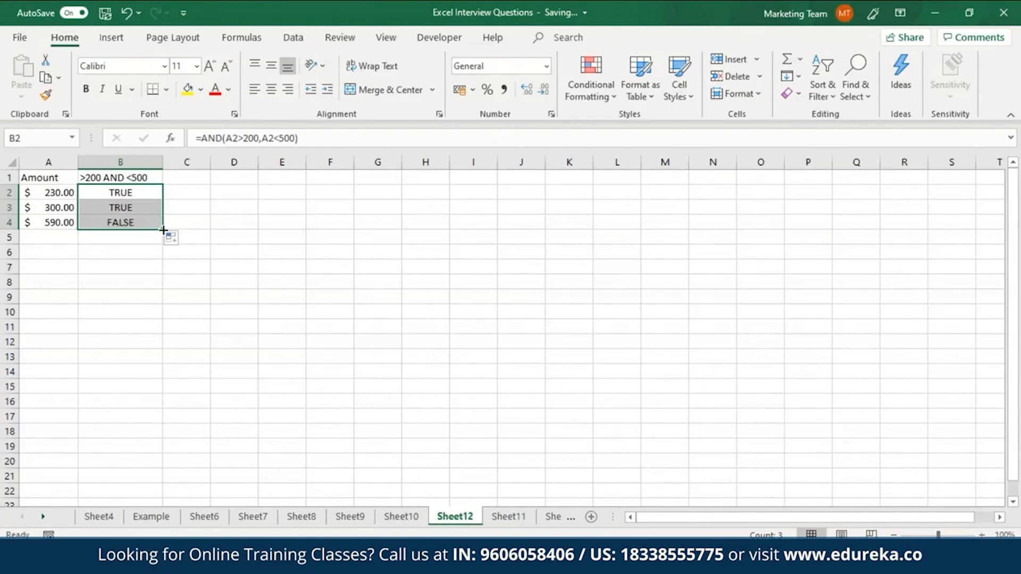